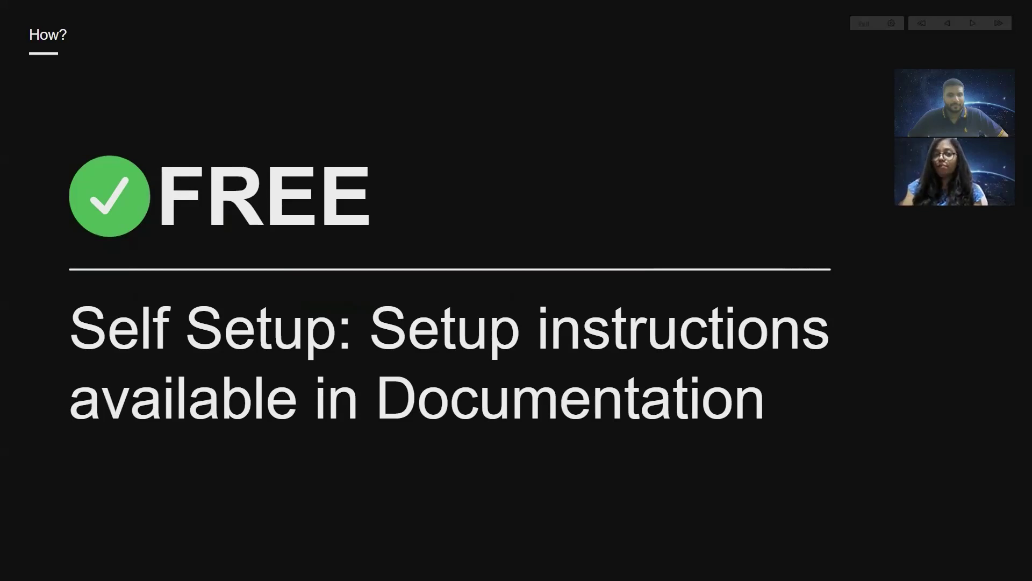
key(Right)
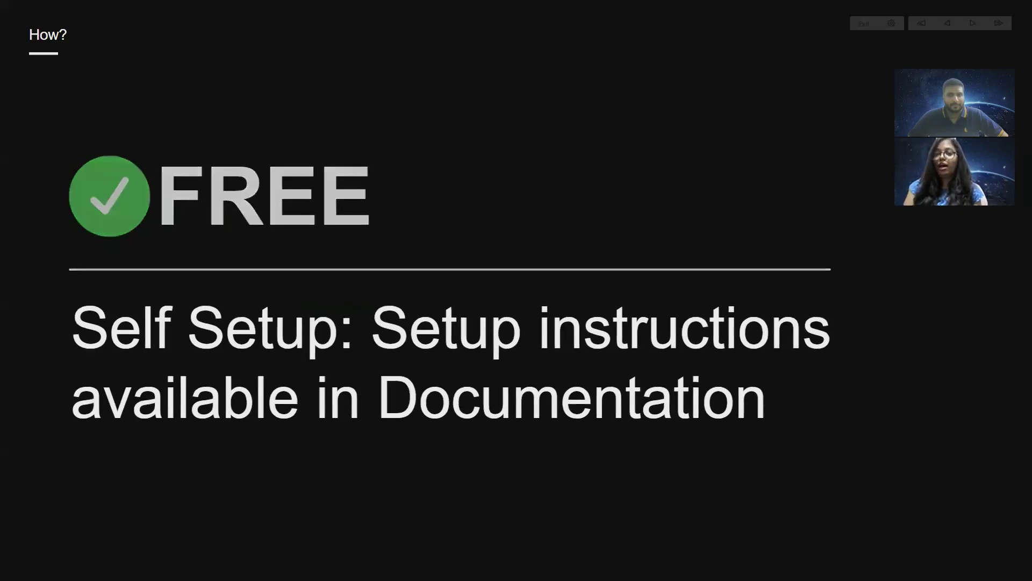
key(Left)
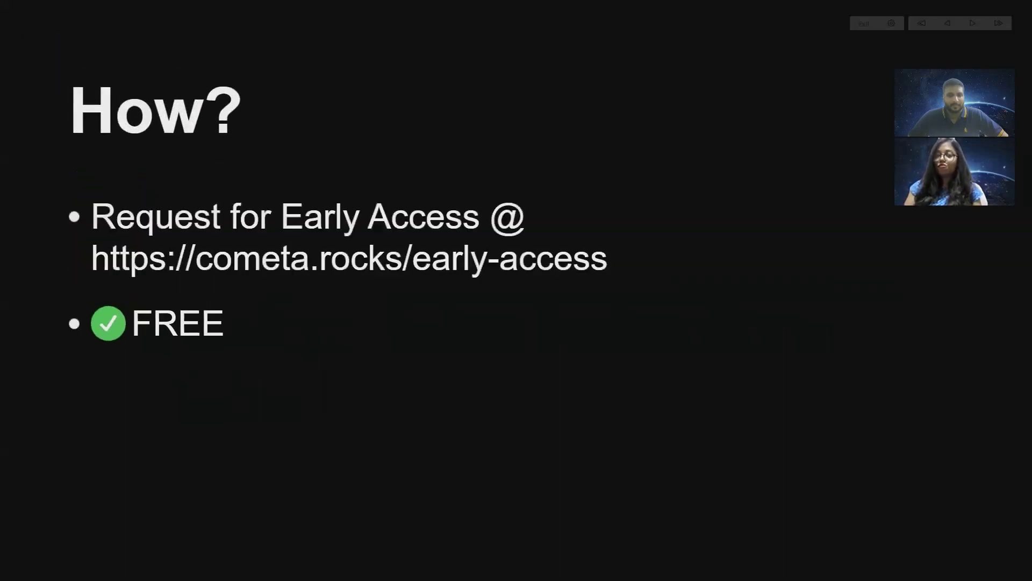
key(Right)
key(Right)
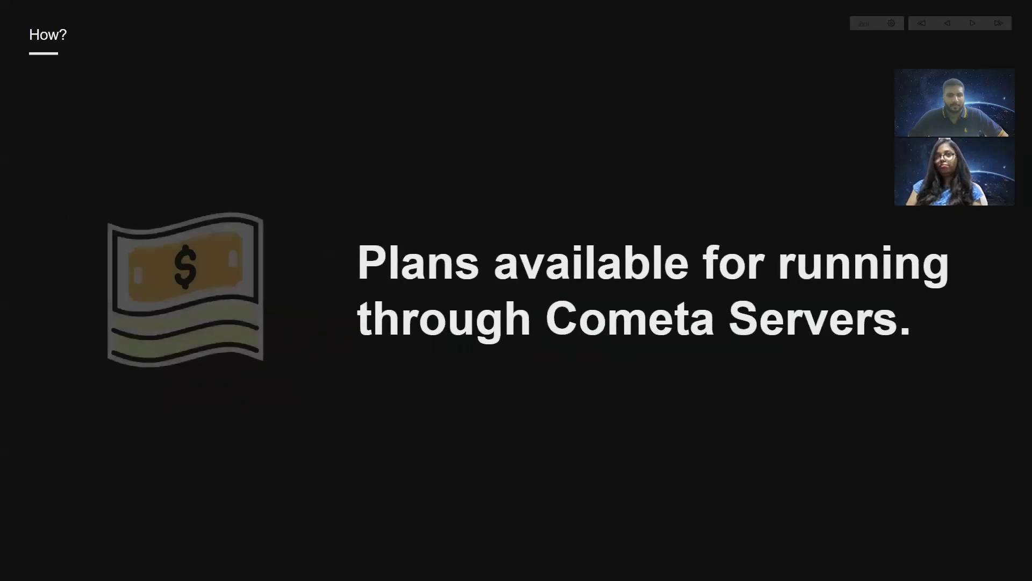
key(Left)
key(Right)
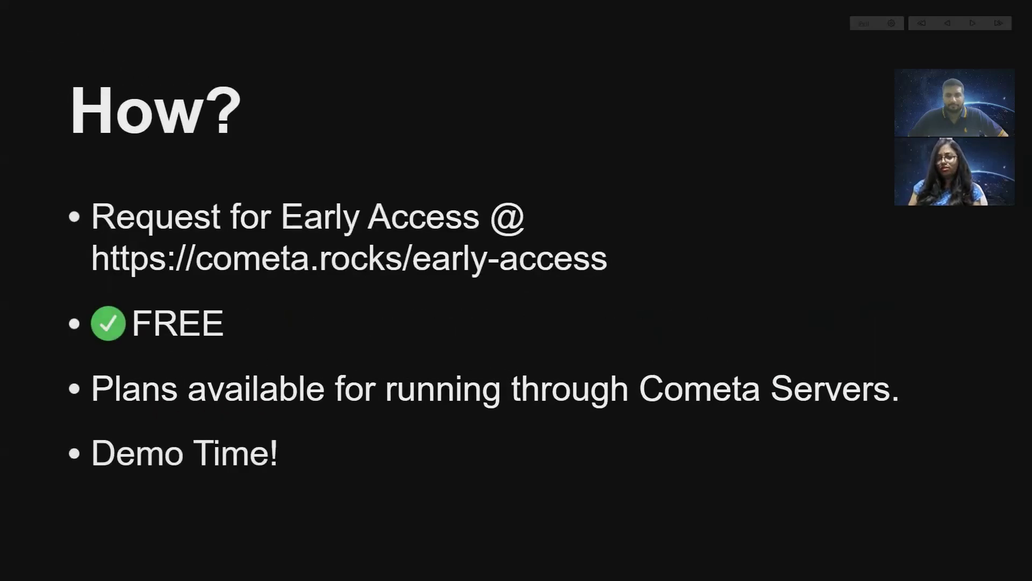
key(Right)
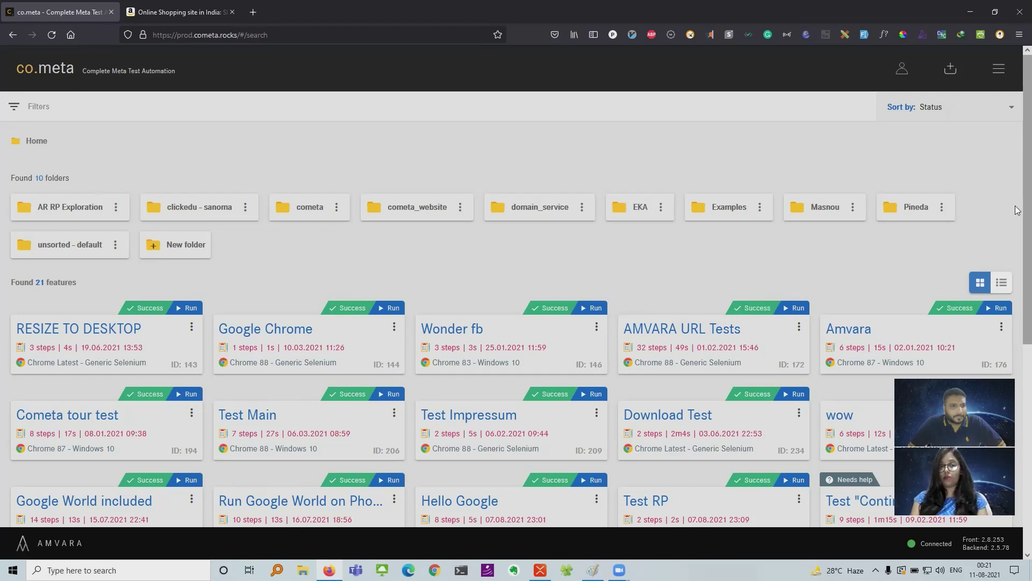
Open the AR RP Exploration folder from the home folders and take a look at the Amazon India home page.
scroll(1017, 210, down, 1)
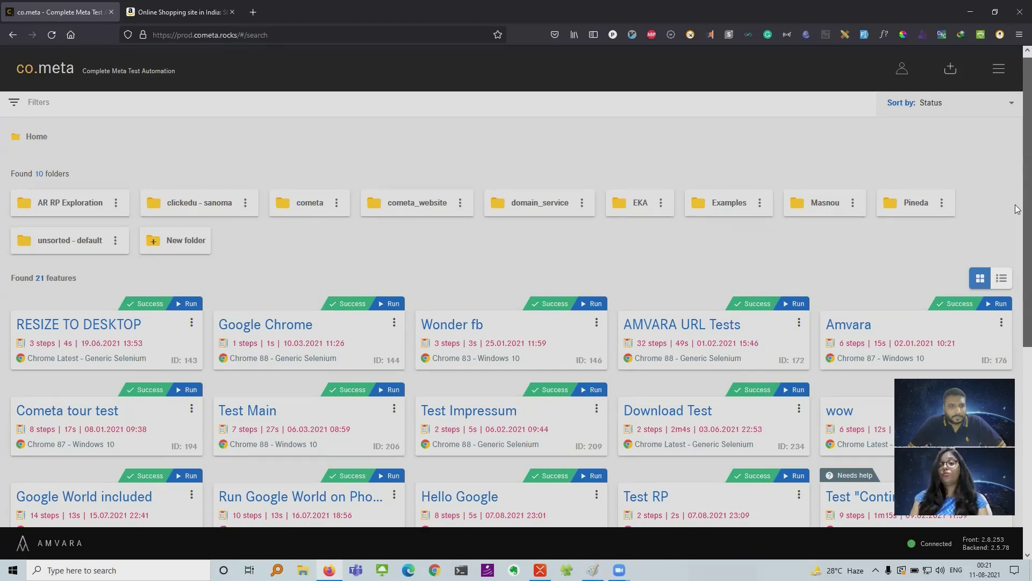
scroll(1017, 204, up, 1)
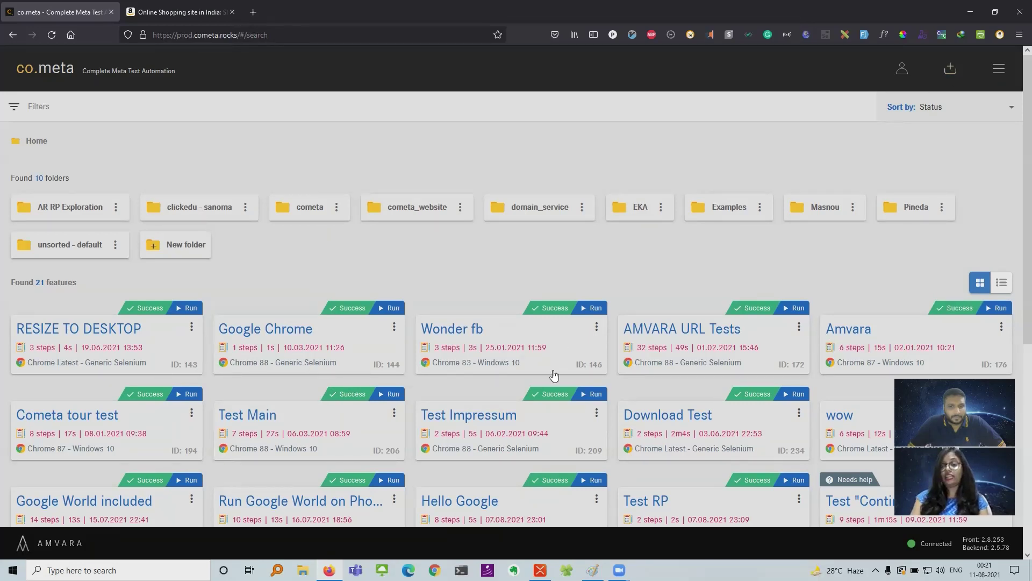
scroll(975, 306, down, 5)
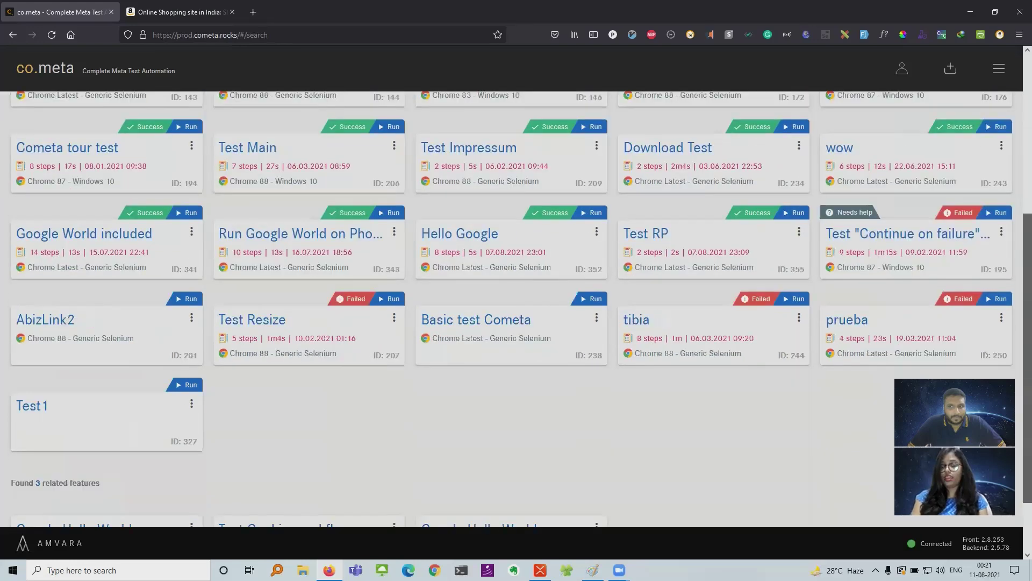
scroll(870, 243, up, 5)
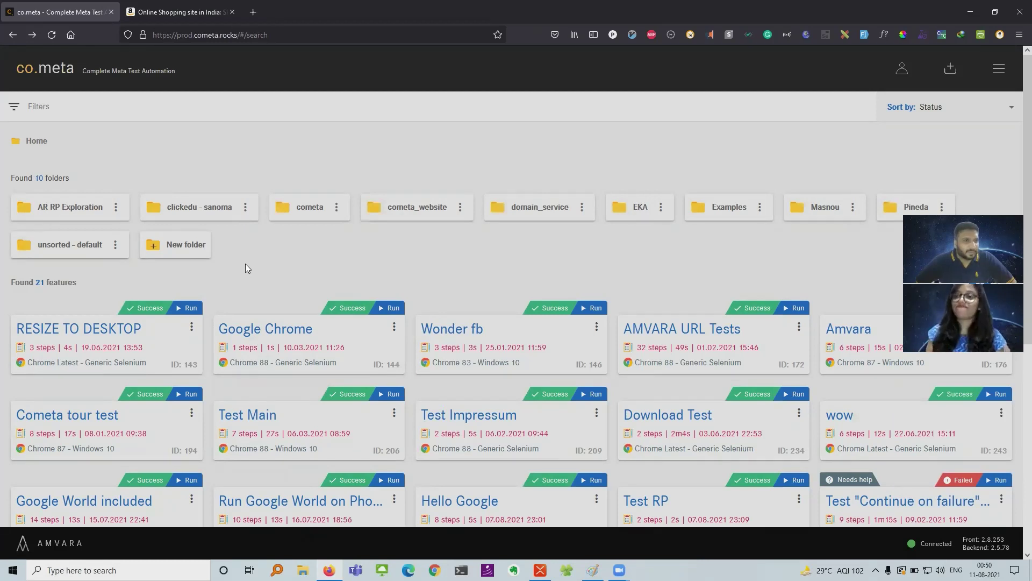
click(63, 213)
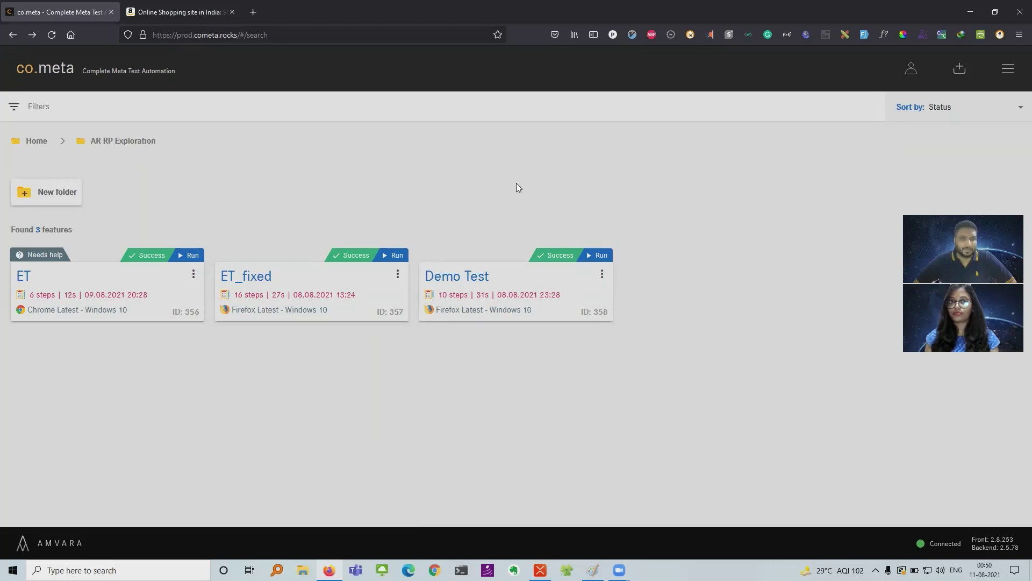
click(187, 23)
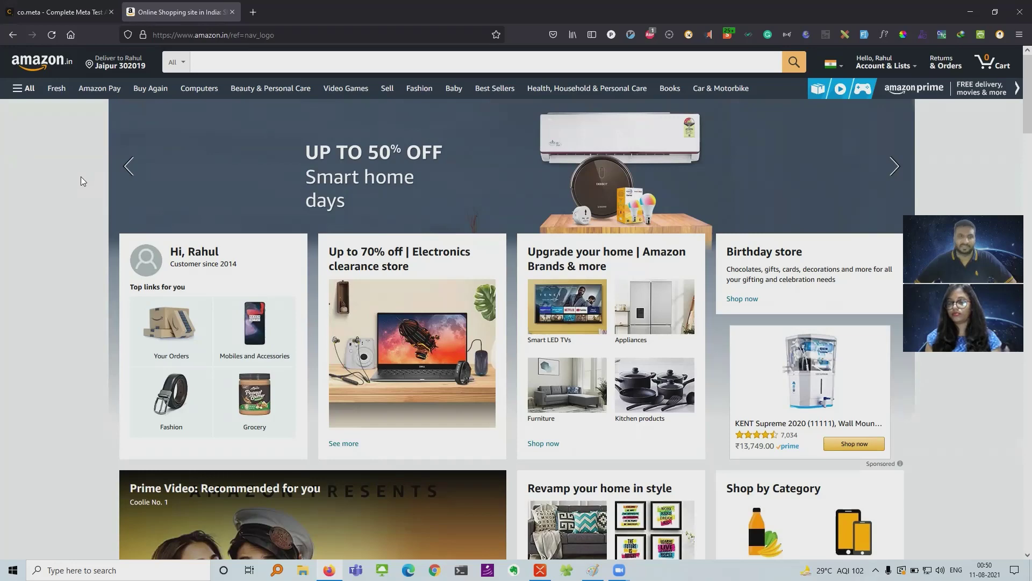
click(64, 13)
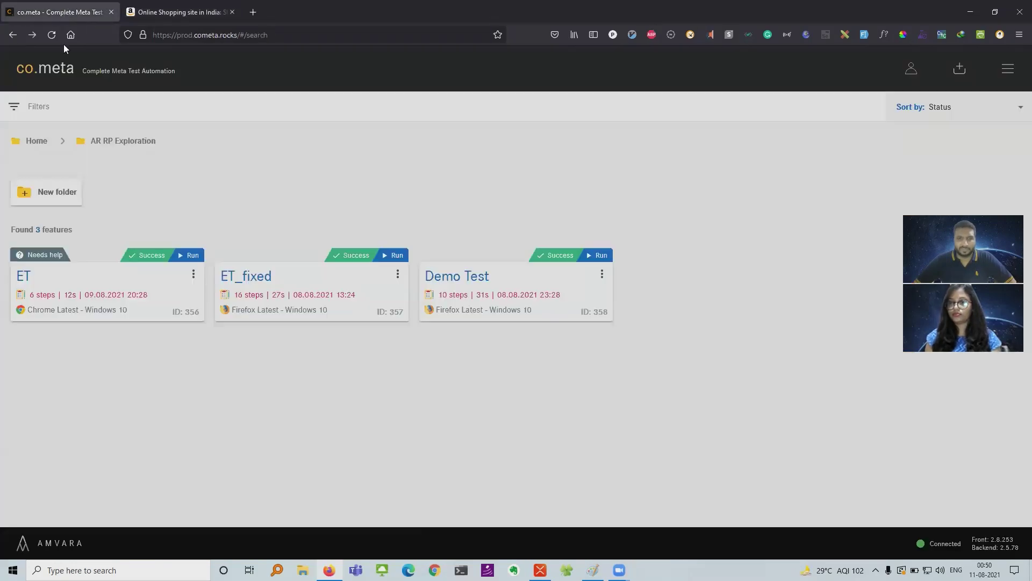
Start a new feature with department AR RP, application Default and environment Prod.
click(961, 70)
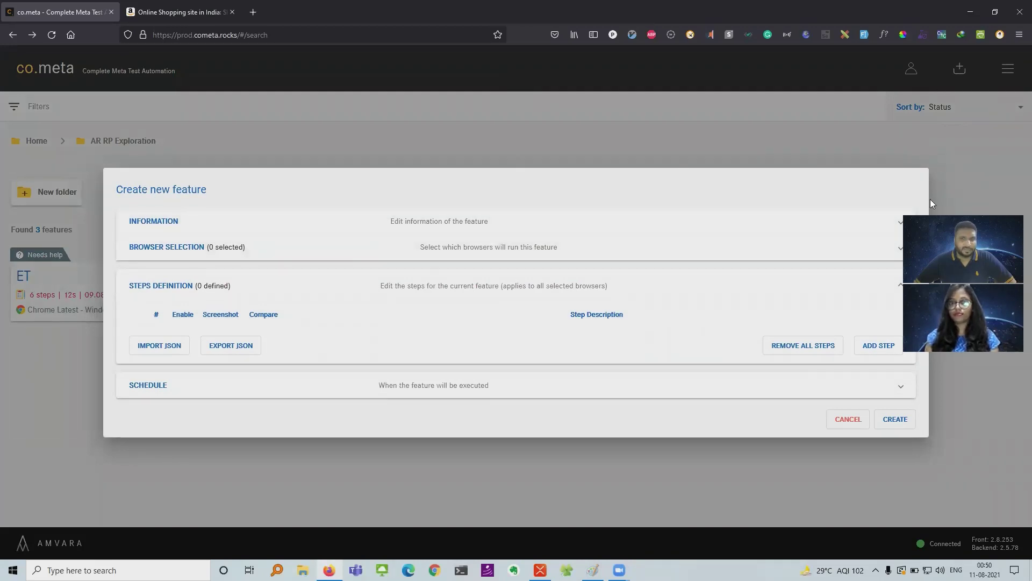
click(223, 225)
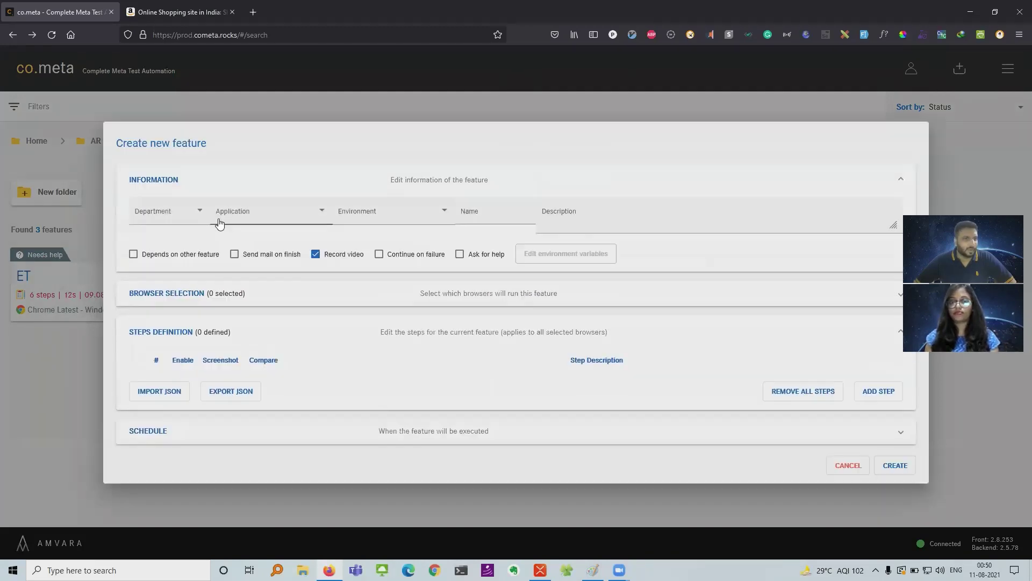
click(192, 217)
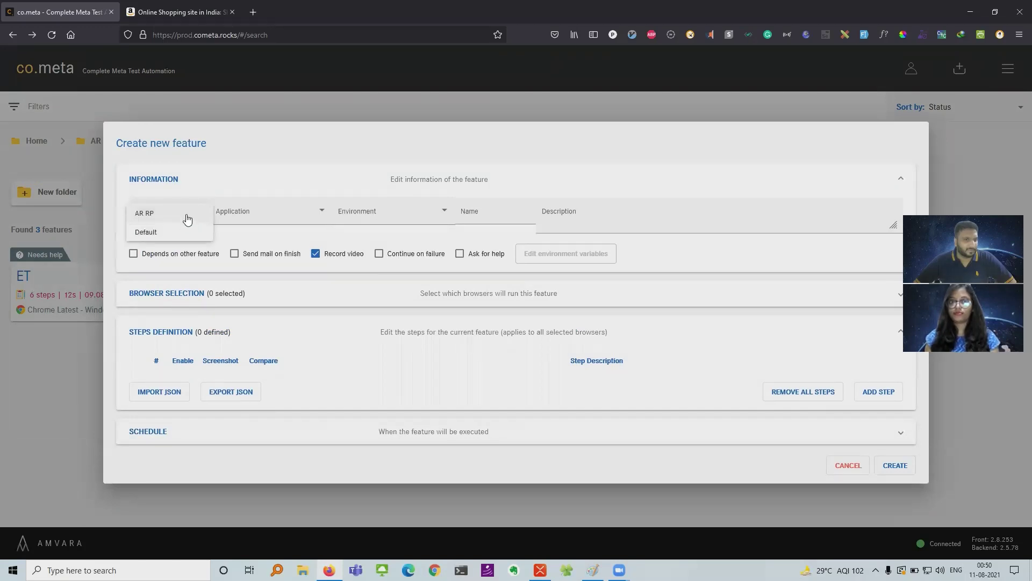
click(192, 215)
click(253, 213)
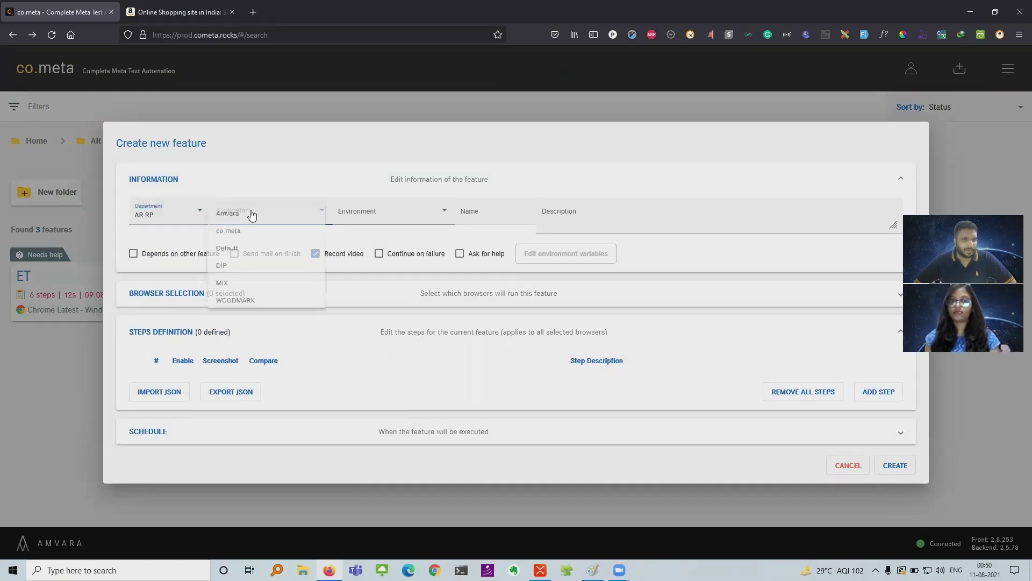
click(240, 250)
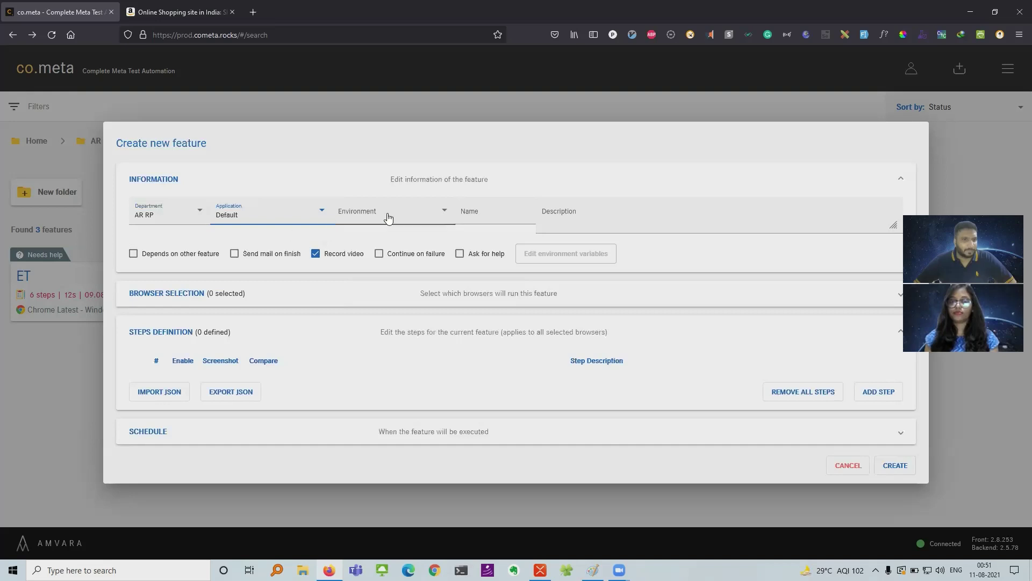
click(411, 216)
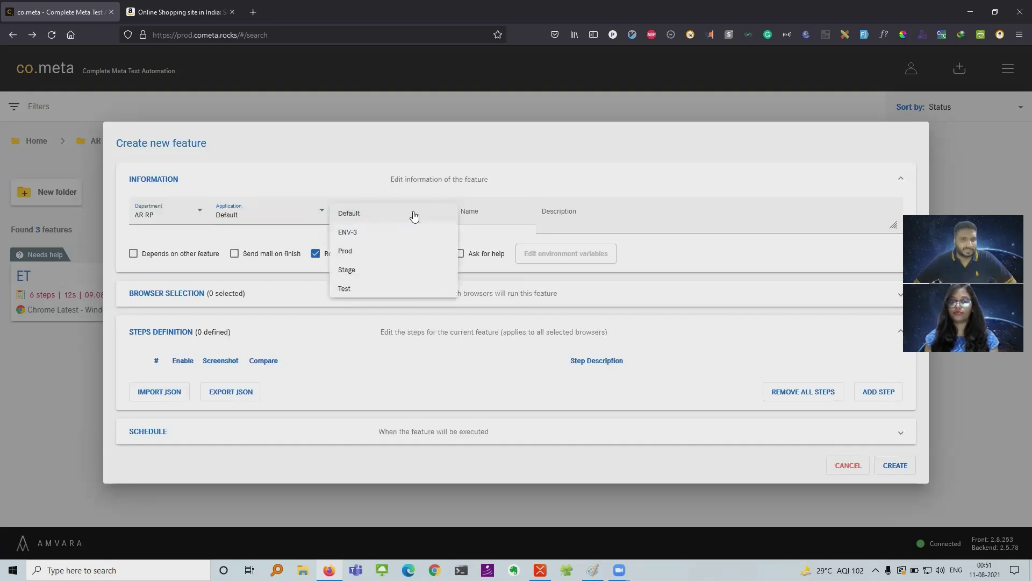
click(380, 254)
Name the feature "Amazon Alexa Test" and give it the description "Sample Description".
click(481, 212)
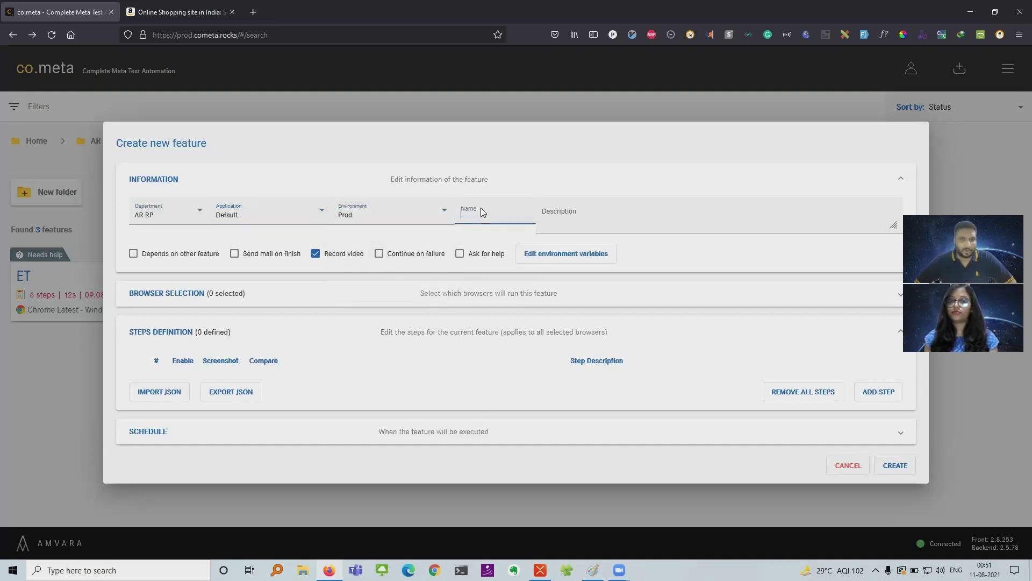
text(A)
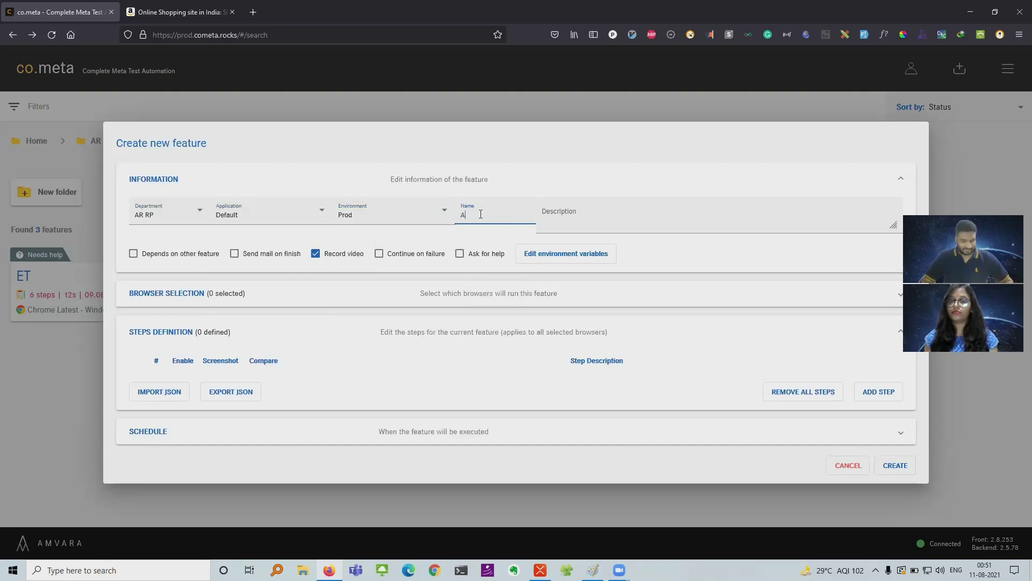
text(mazon Alexa Test)
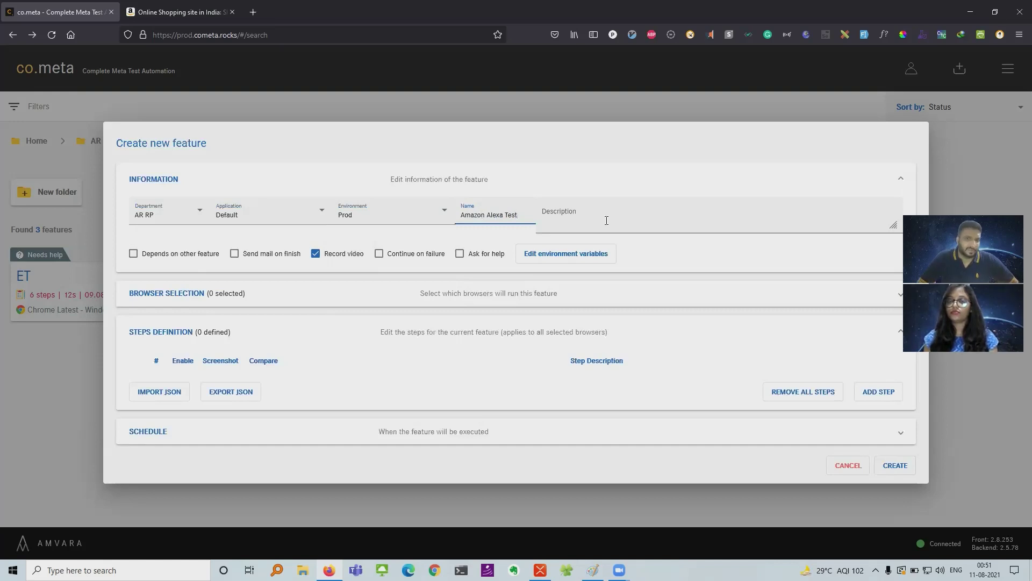
click(577, 219)
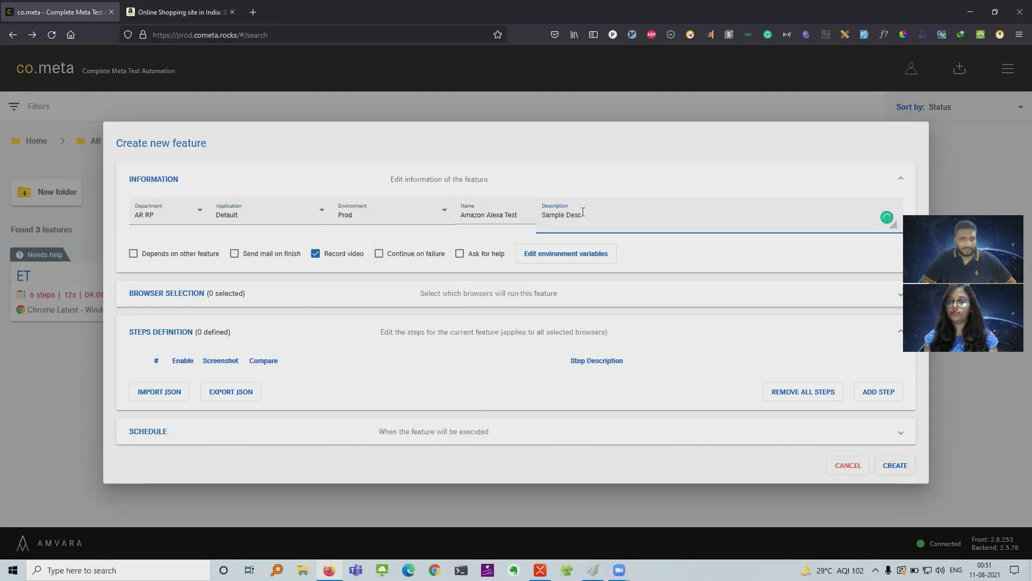
text(Sample Description)
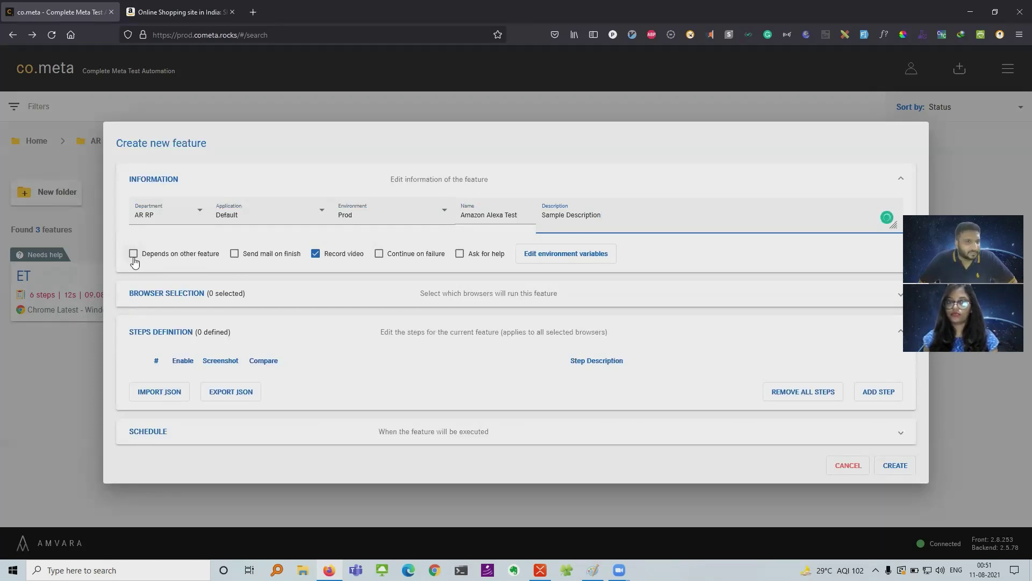
Enable sending mail on finish for the feature and view its environment variables without changing them.
click(234, 255)
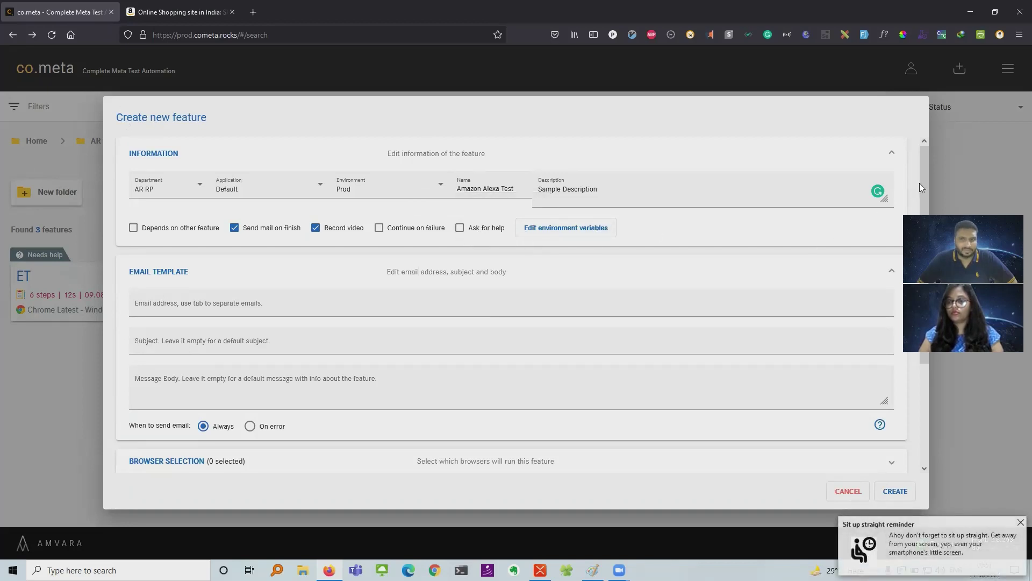
drag(925, 163, 928, 188)
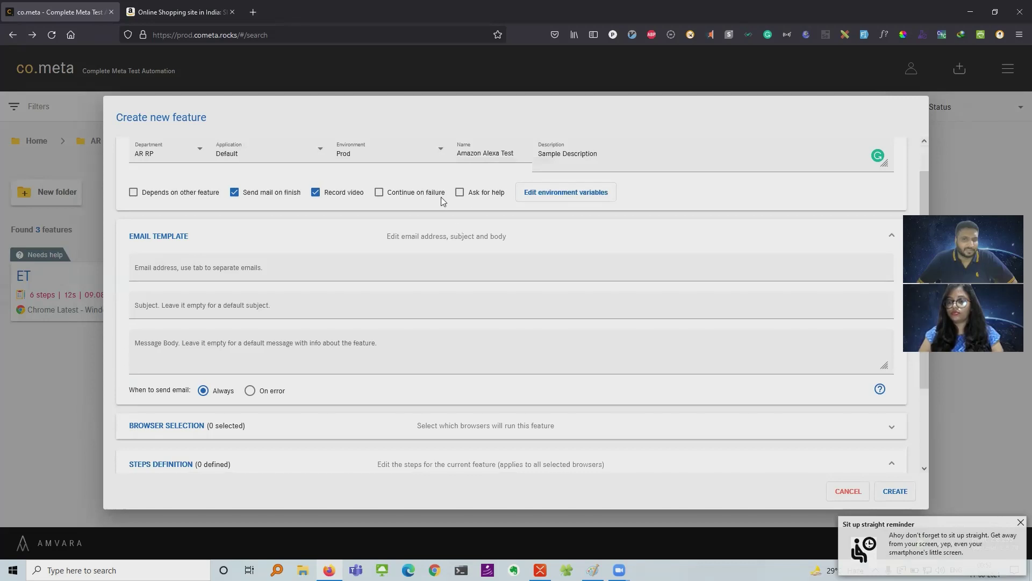
click(565, 193)
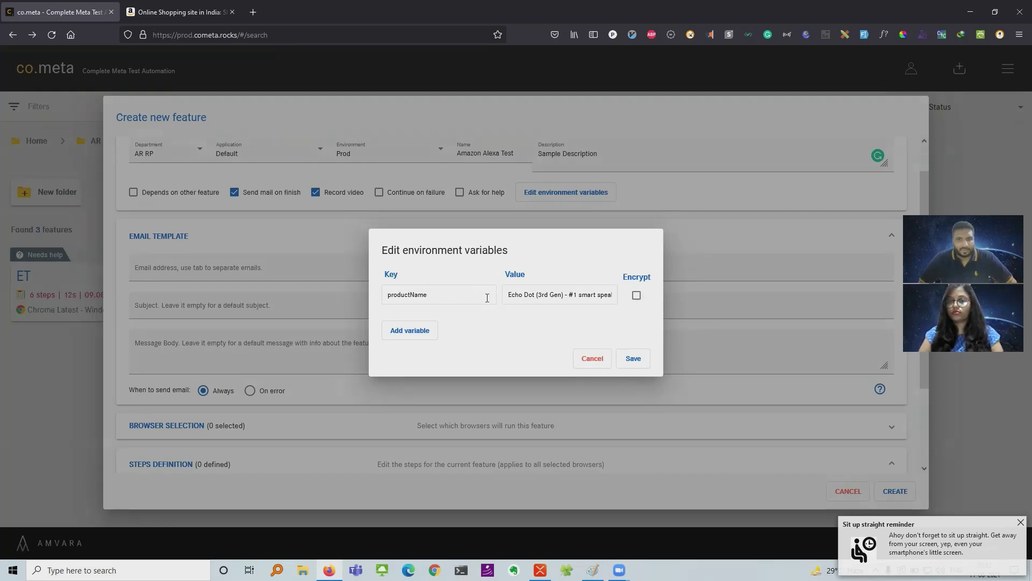
click(592, 358)
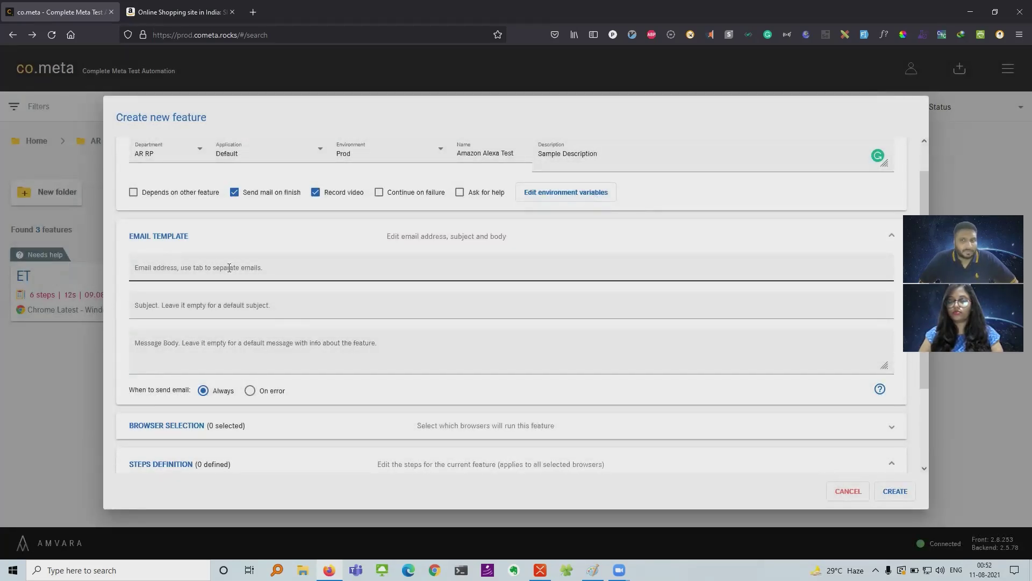
Enter the recipient's e-mail address in the email template and collapse that section.
click(229, 268)
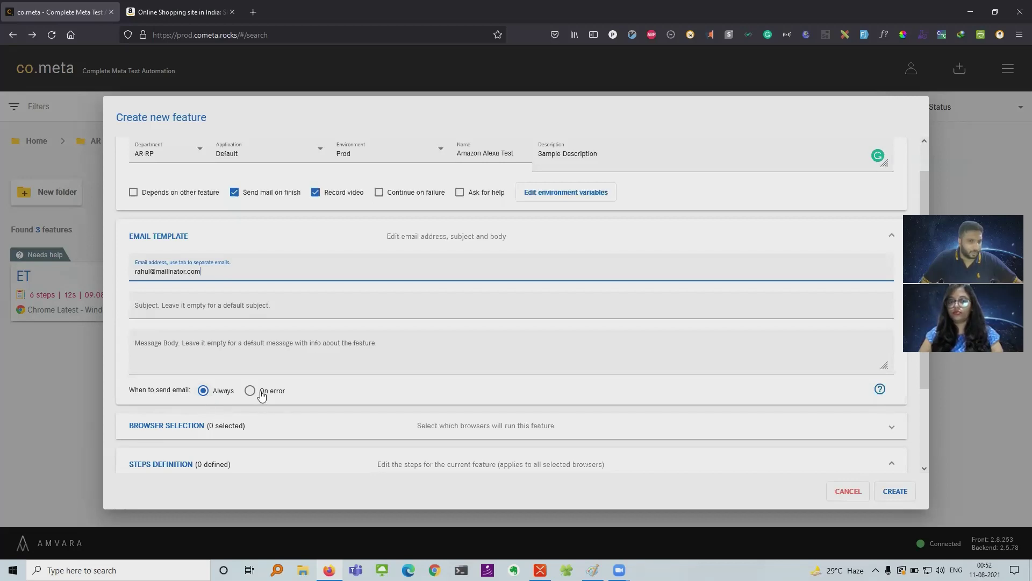
click(890, 237)
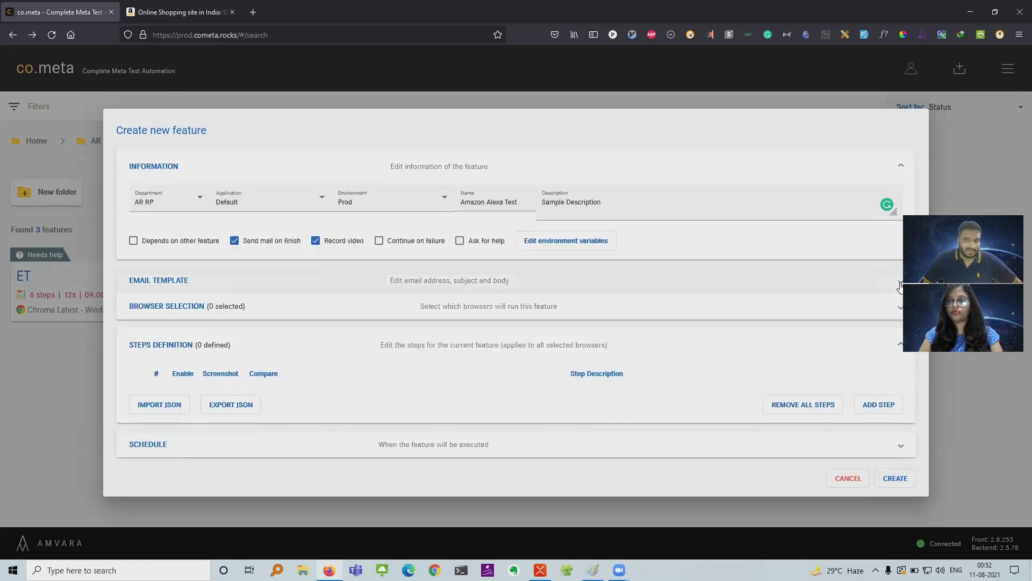
Set the browser cloud to Browserstack and select the latest Firefox on OS X Catalina for running the feature.
click(266, 317)
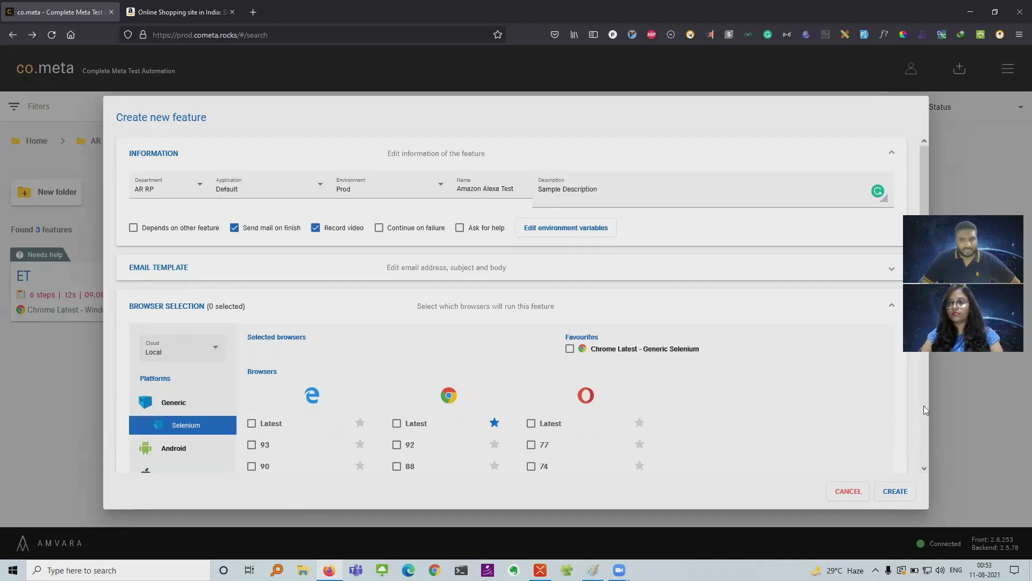
scroll(924, 405, down, 3)
click(205, 171)
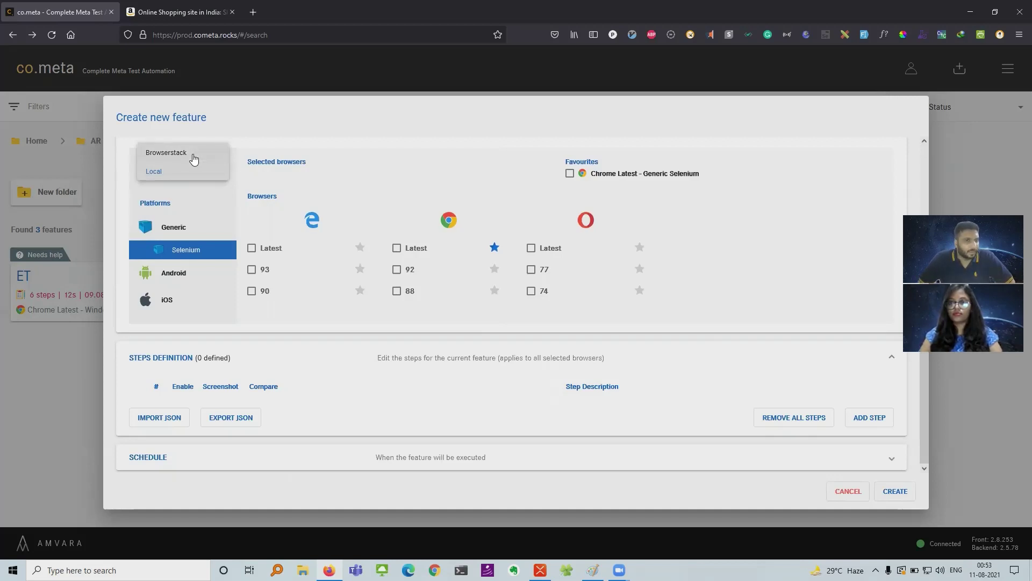
click(194, 156)
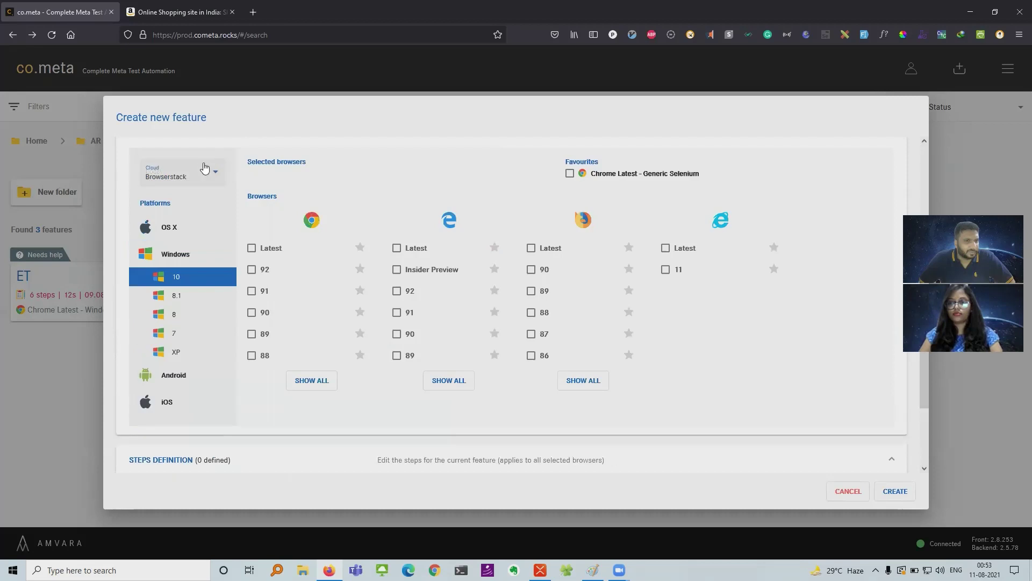
click(181, 231)
click(185, 252)
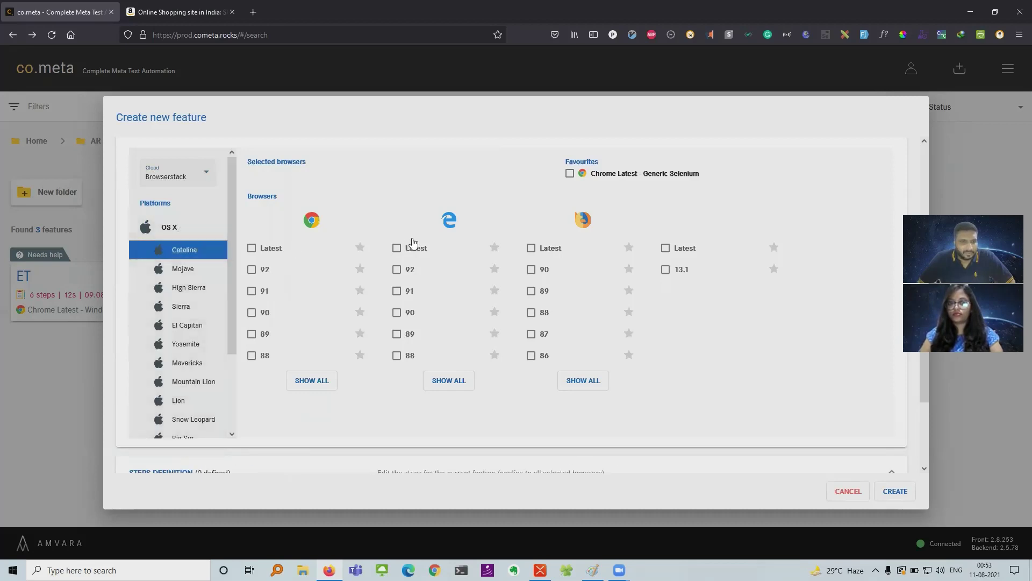
click(531, 249)
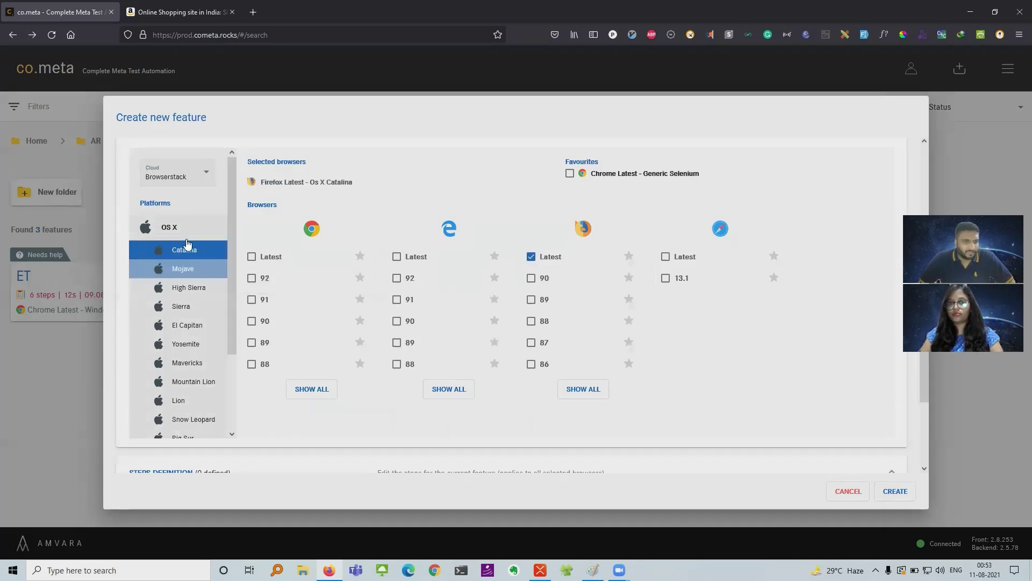
scroll(235, 242, down, 1)
scroll(235, 242, down, 2)
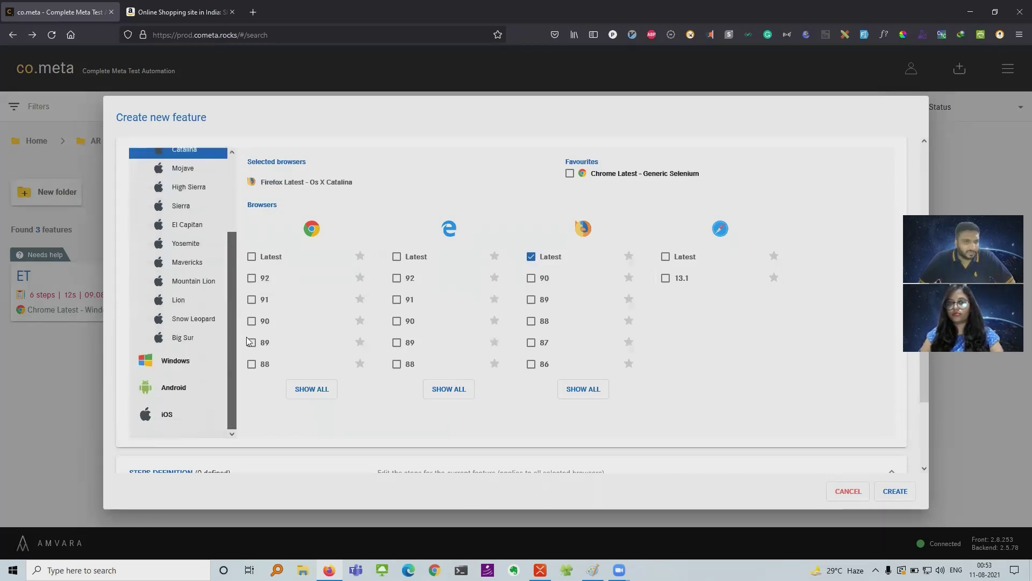
Add the latest Chrome on OS X Catalina and the Samsung Galaxy S21 on Android 11 to the selected browsers.
click(172, 361)
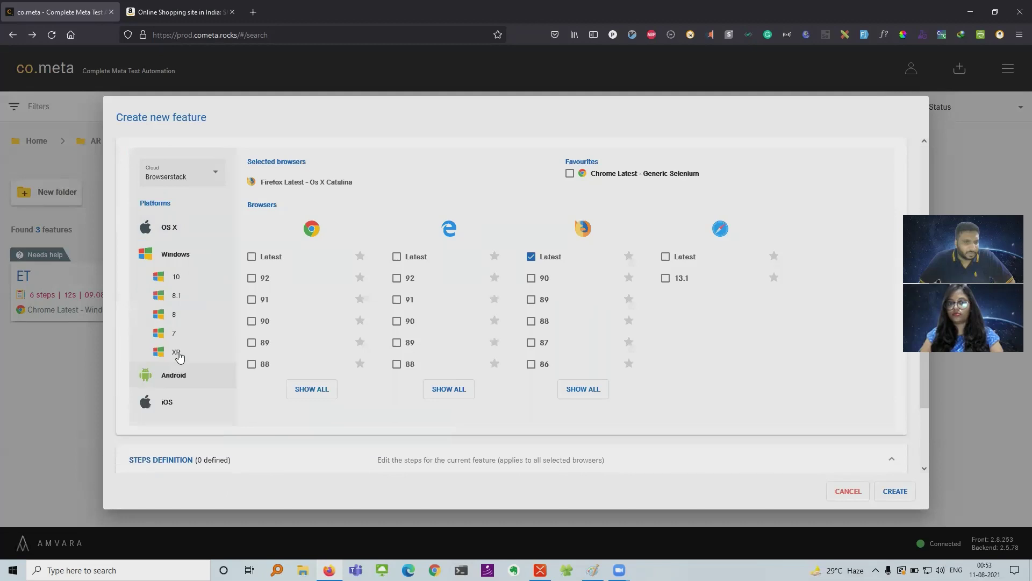
click(252, 256)
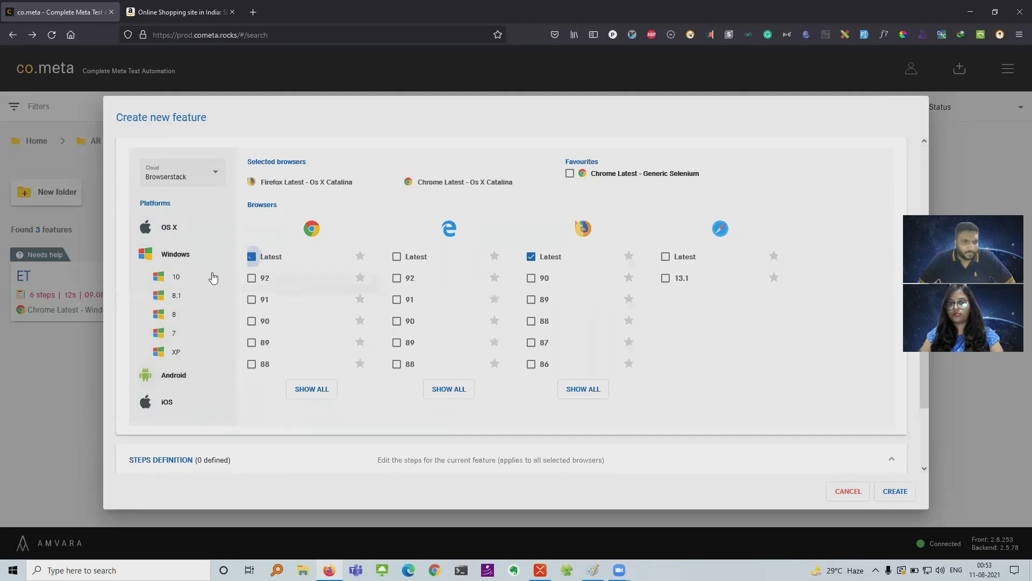
click(178, 378)
click(179, 304)
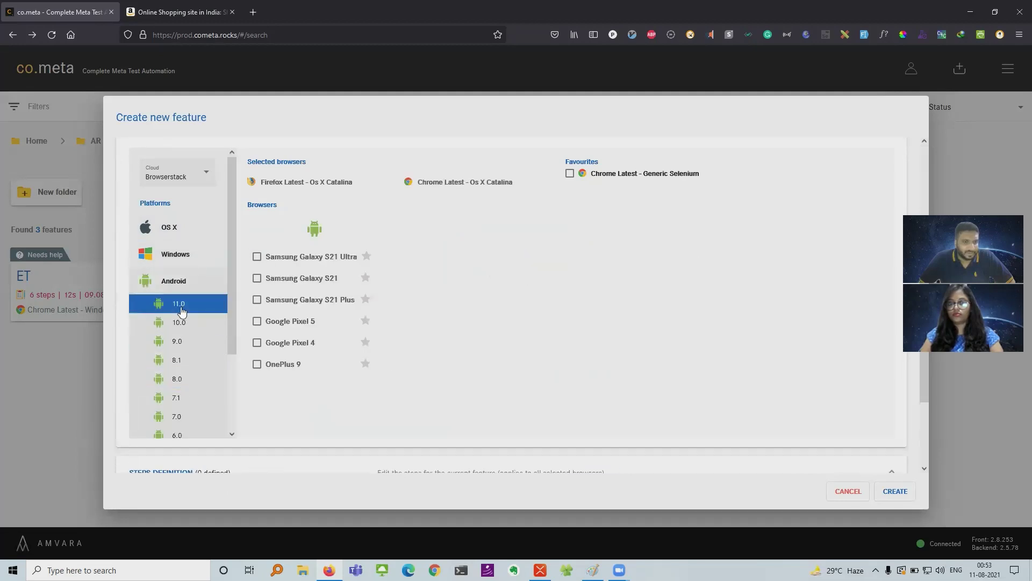
click(257, 285)
click(256, 278)
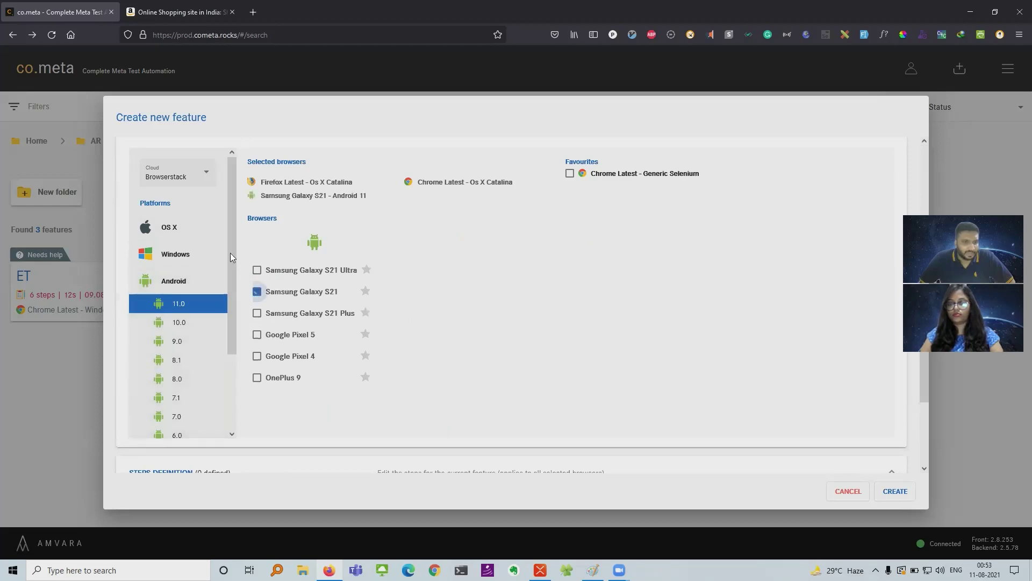
Add the iPhone 11 Pro Max on iOS 13 to the feature's selected browsers.
scroll(231, 322, down, 3)
click(197, 420)
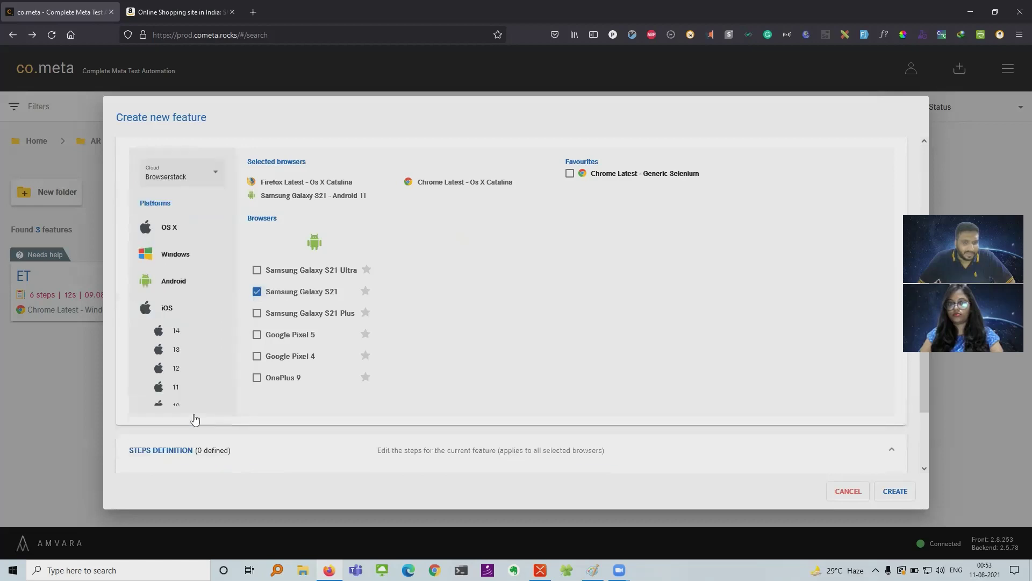
click(168, 353)
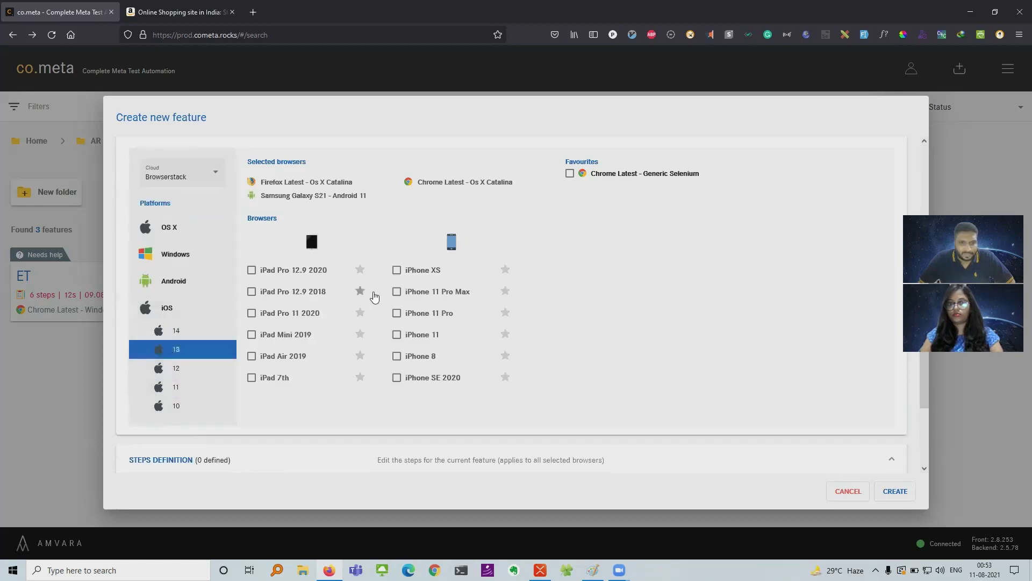
click(397, 292)
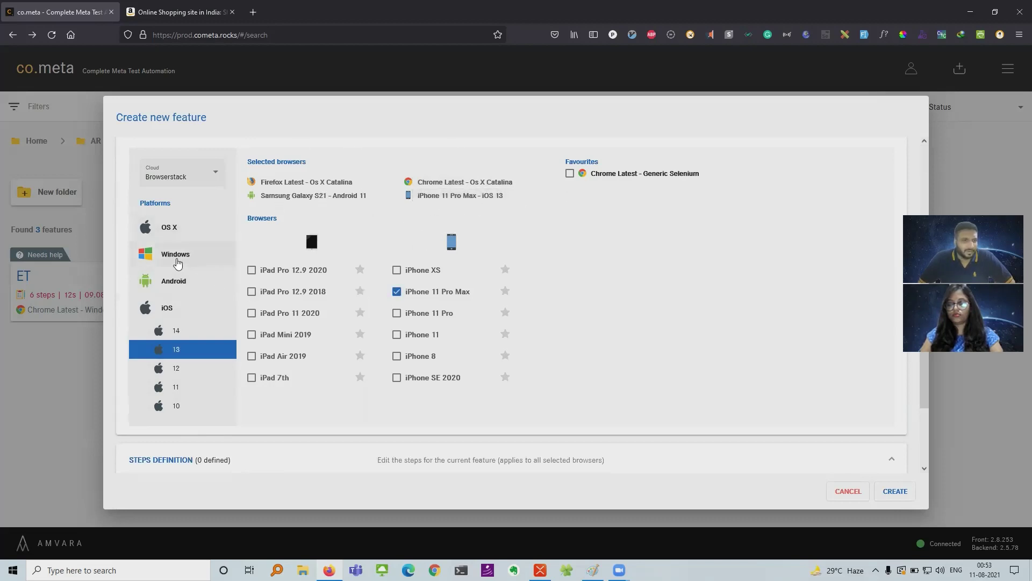
Add the latest Edge on Windows 8 to the selected browsers and collapse the browser selection section.
click(179, 259)
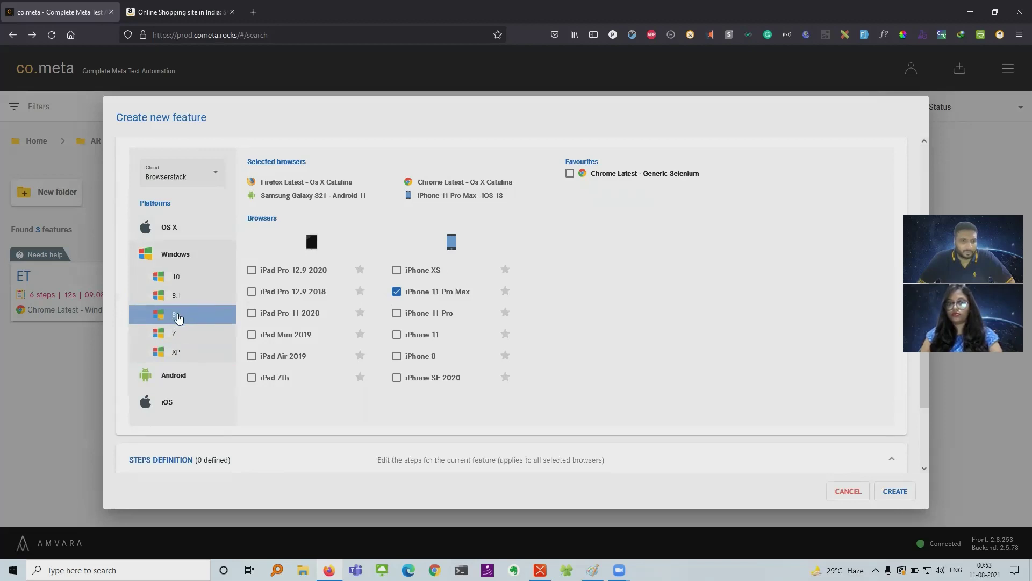
click(175, 317)
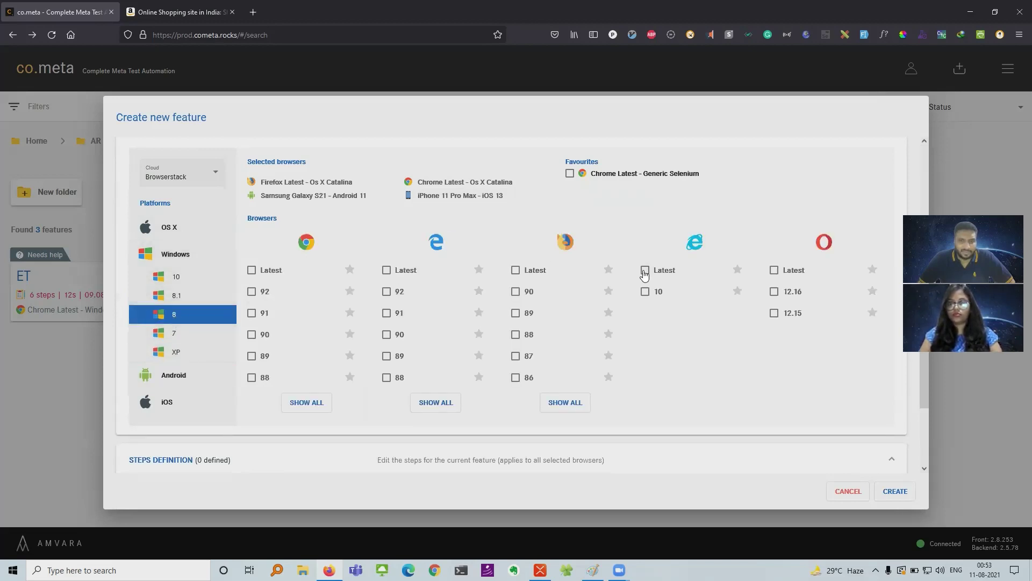
click(385, 273)
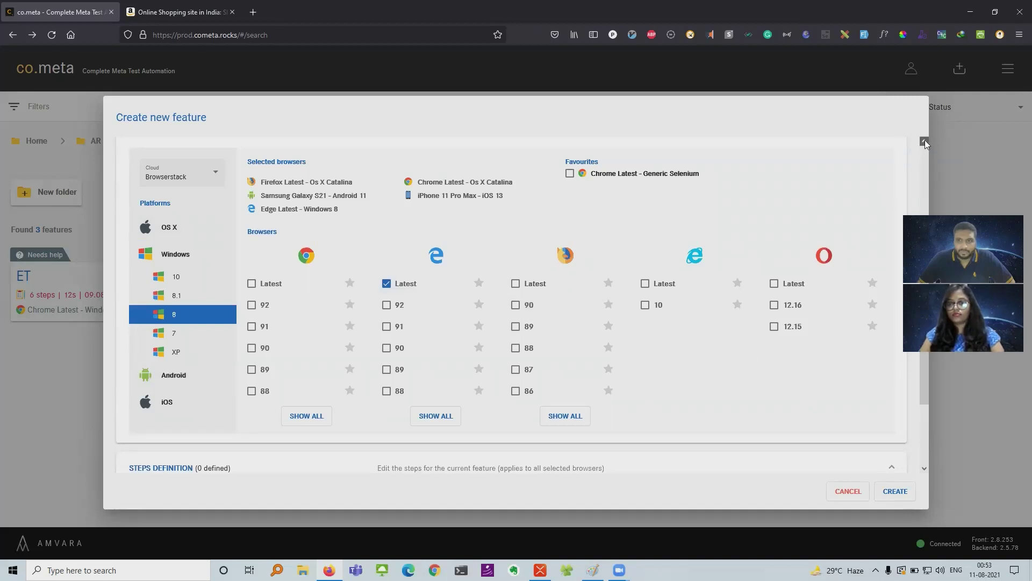
scroll(925, 139, up, 3)
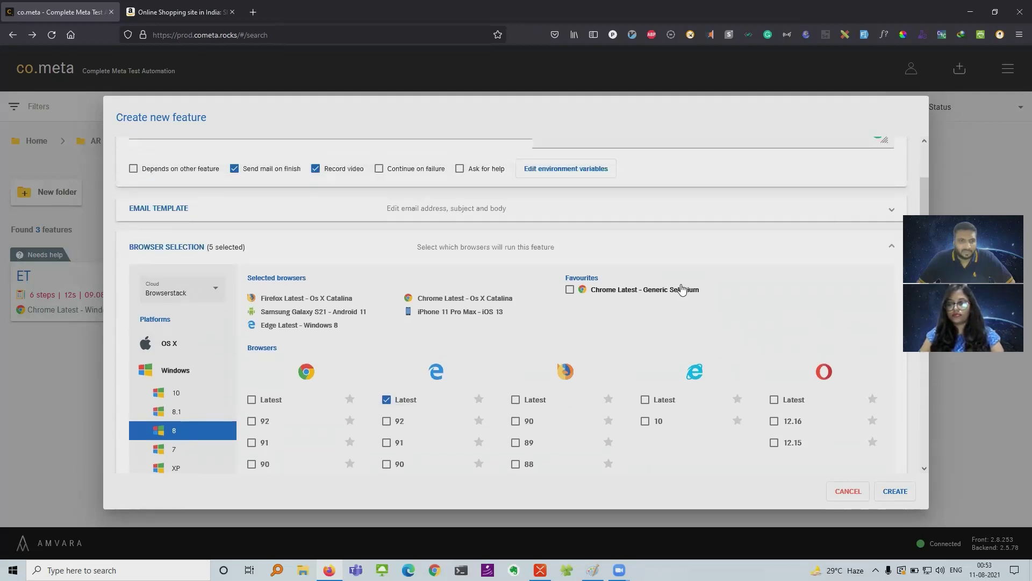
click(888, 246)
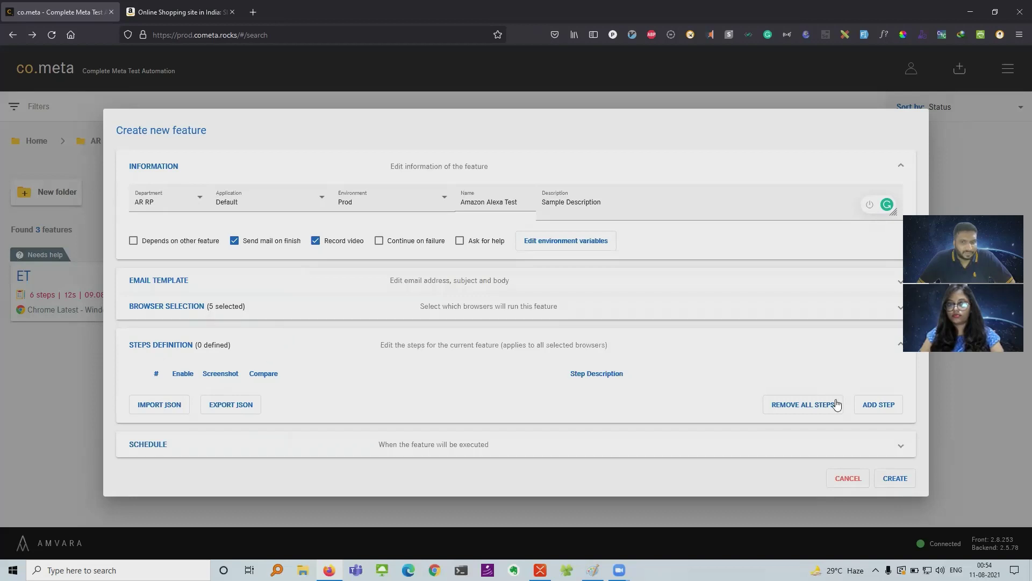
Start a step from a template, browse the available steps and choose StartBrowser and call URL.
click(882, 406)
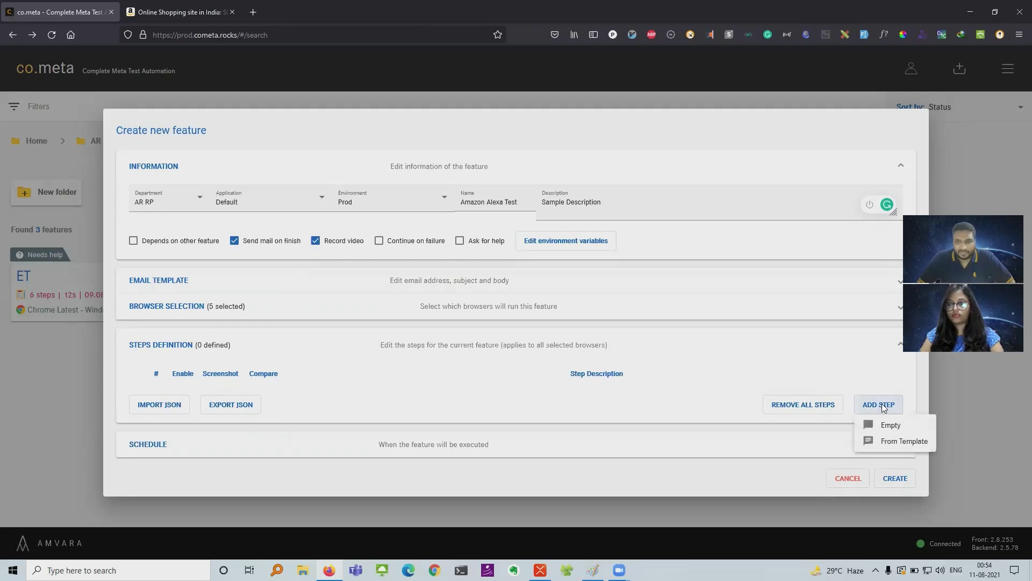
click(897, 442)
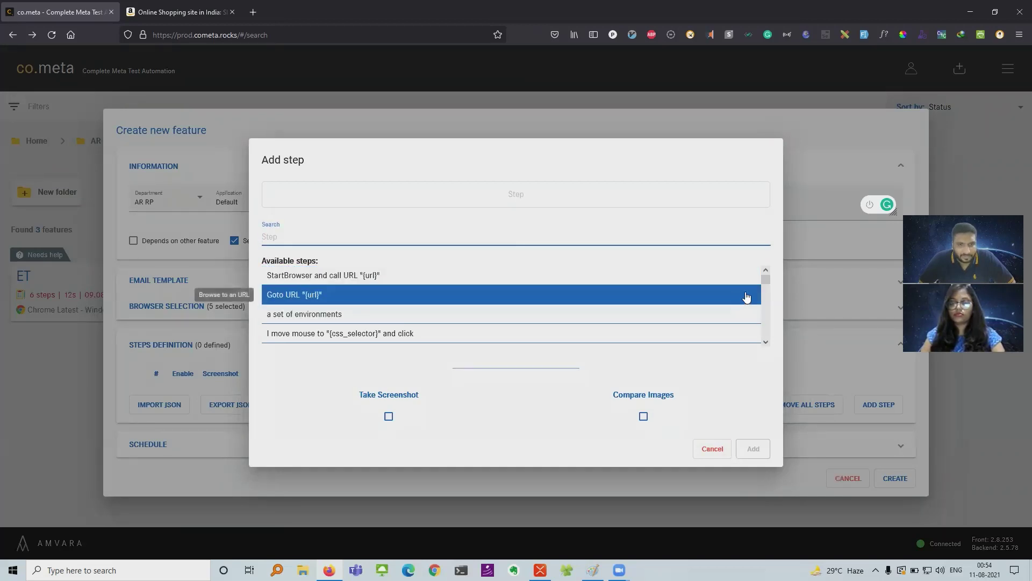
drag(767, 279, 768, 288)
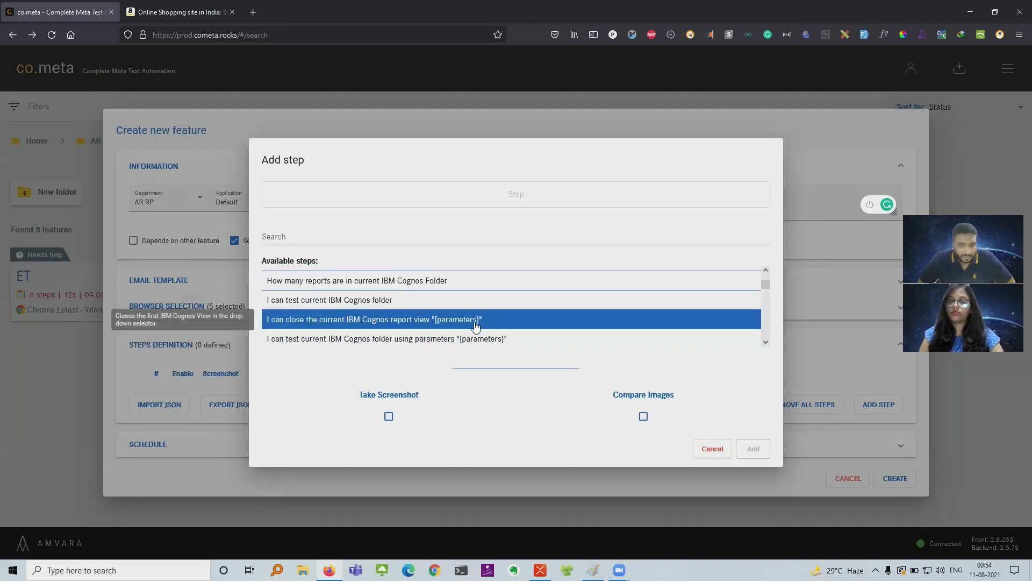
drag(765, 287, 768, 291)
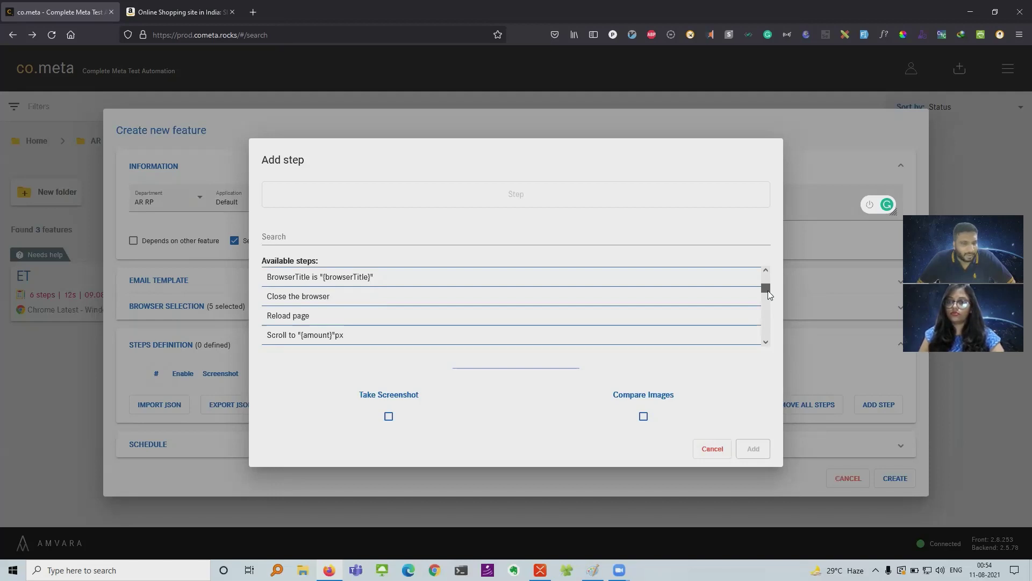
drag(768, 290, 759, 269)
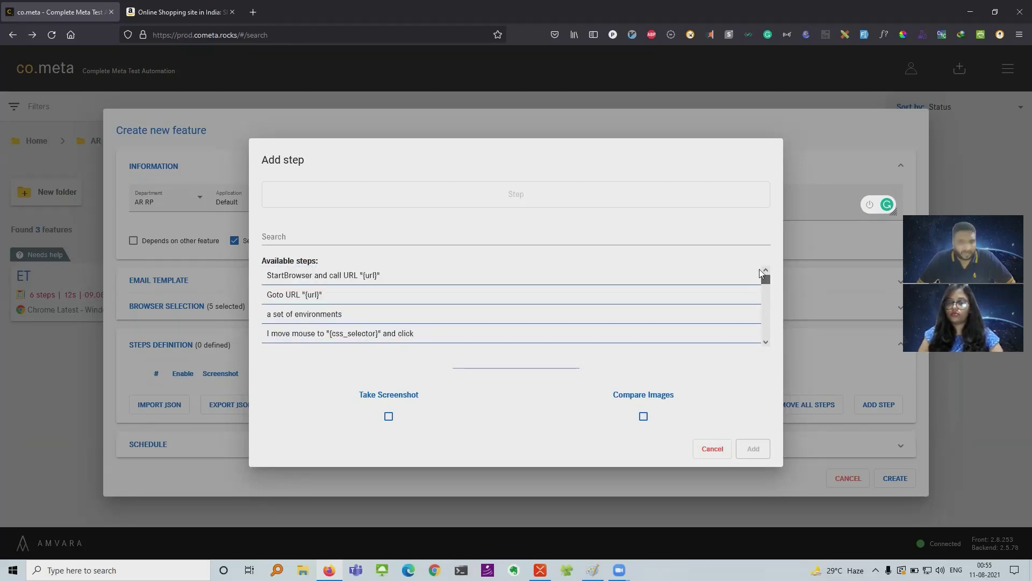
click(314, 280)
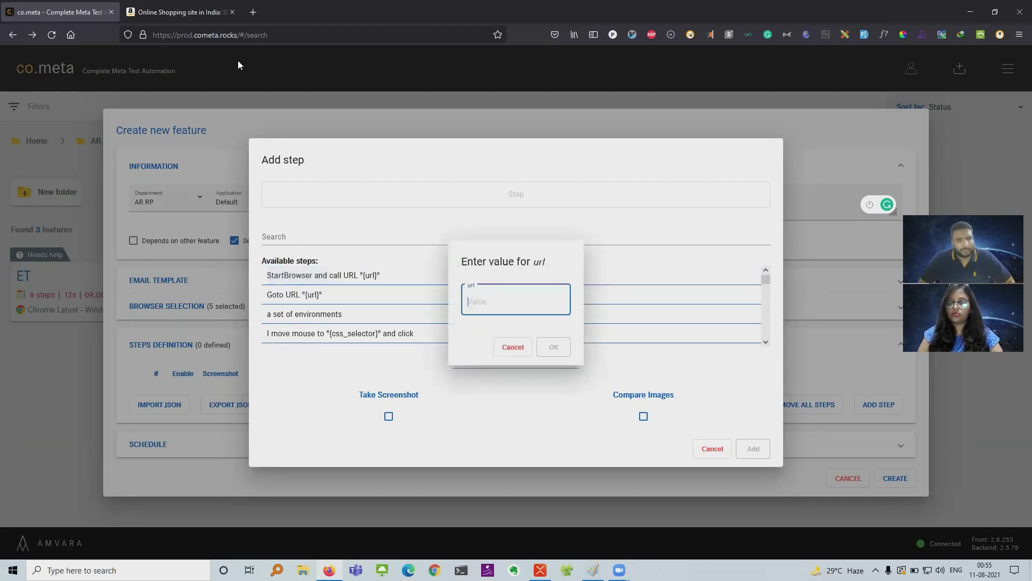
click(226, 17)
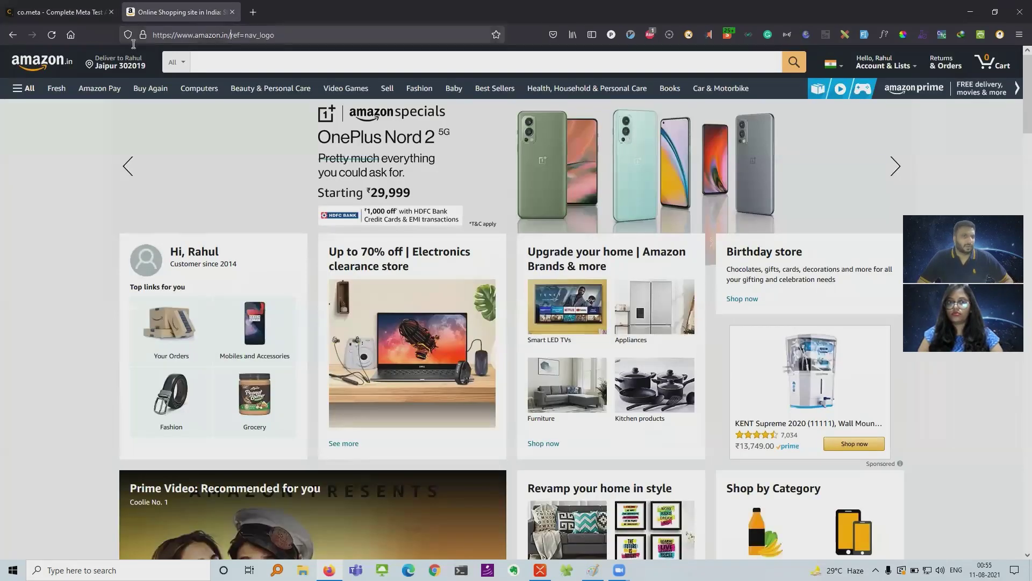
drag(231, 34, 153, 34)
key(ctrl+c)
key(ctrl+shift+Tab)
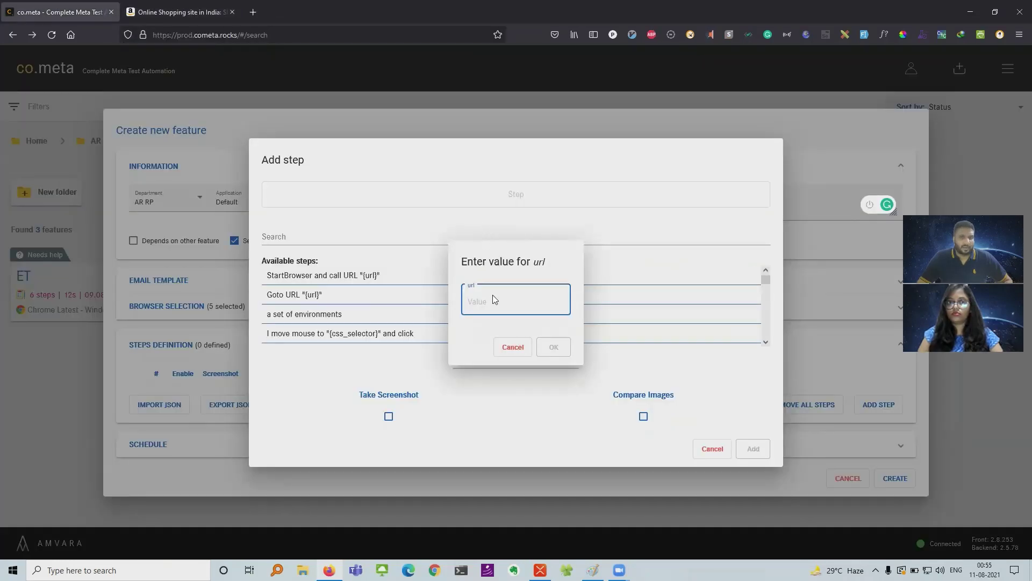
click(493, 294)
key(ctrl+v)
click(553, 347)
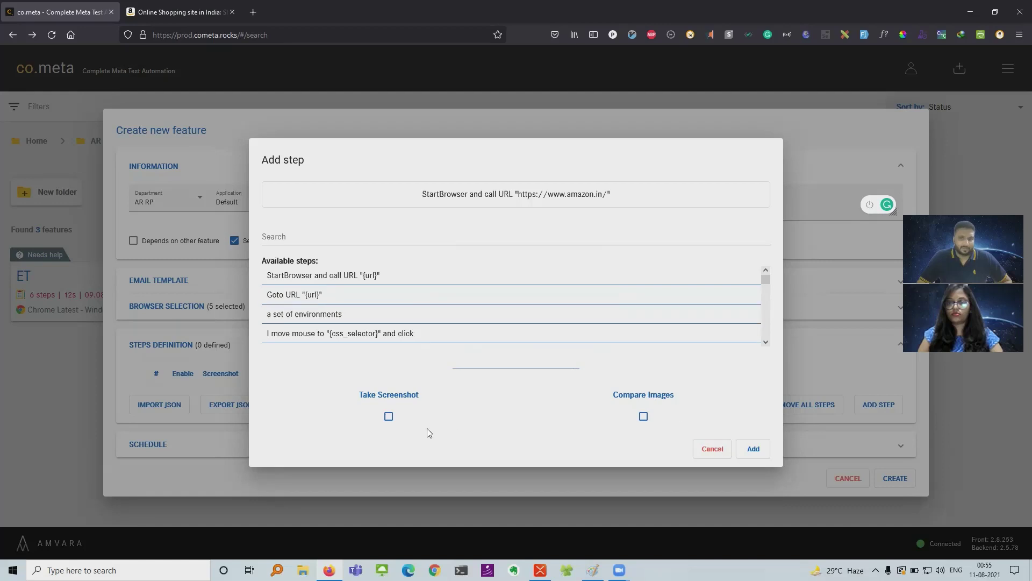
Enable Take Screenshot and Compare Images for the StartBrowser step and add it to the feature.
click(388, 418)
click(643, 418)
click(755, 449)
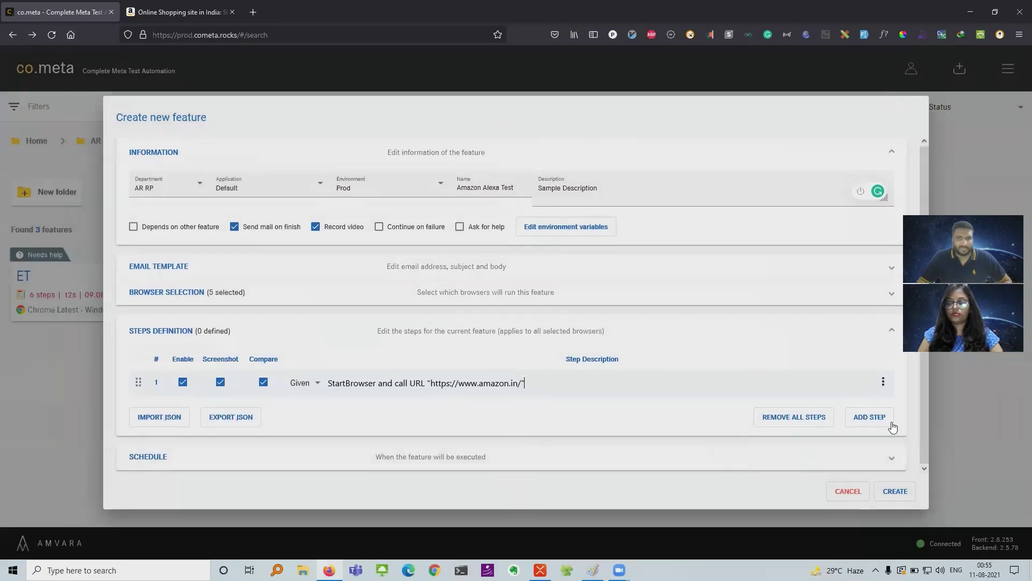
Find the "Maximize the browser" template by searching for "max" and add it as a step with a screenshot.
click(868, 418)
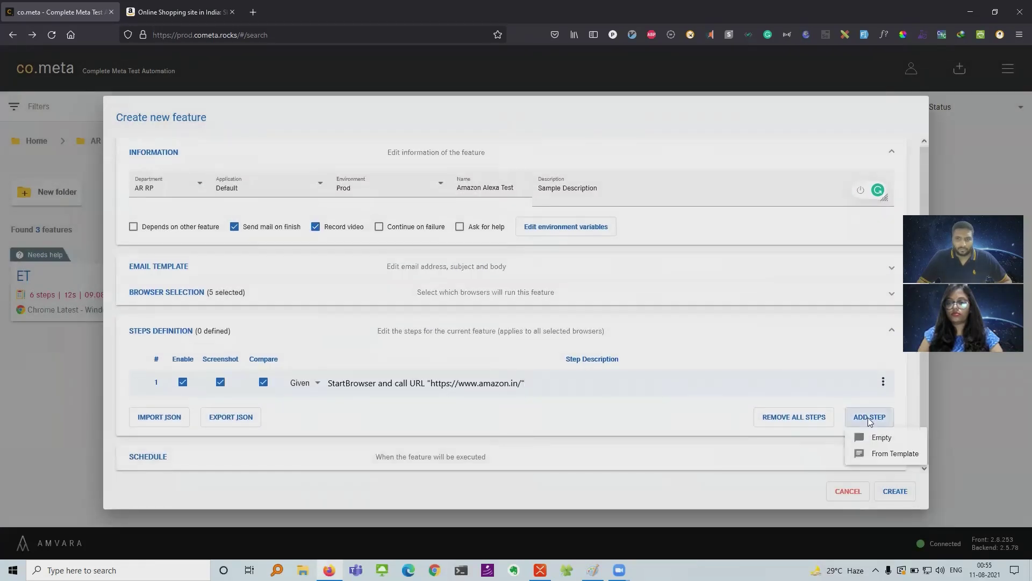
click(871, 454)
click(330, 233)
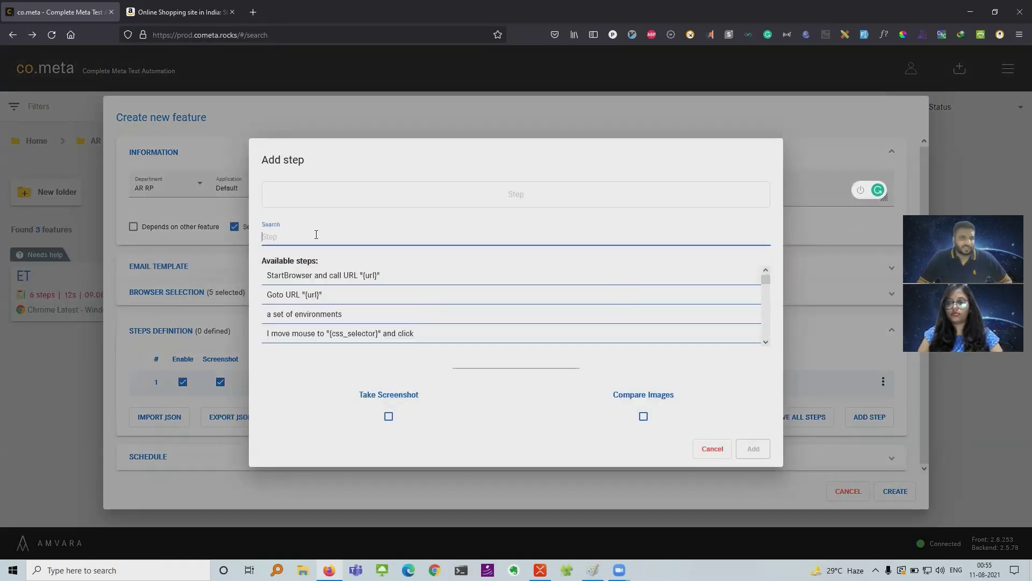
text(max)
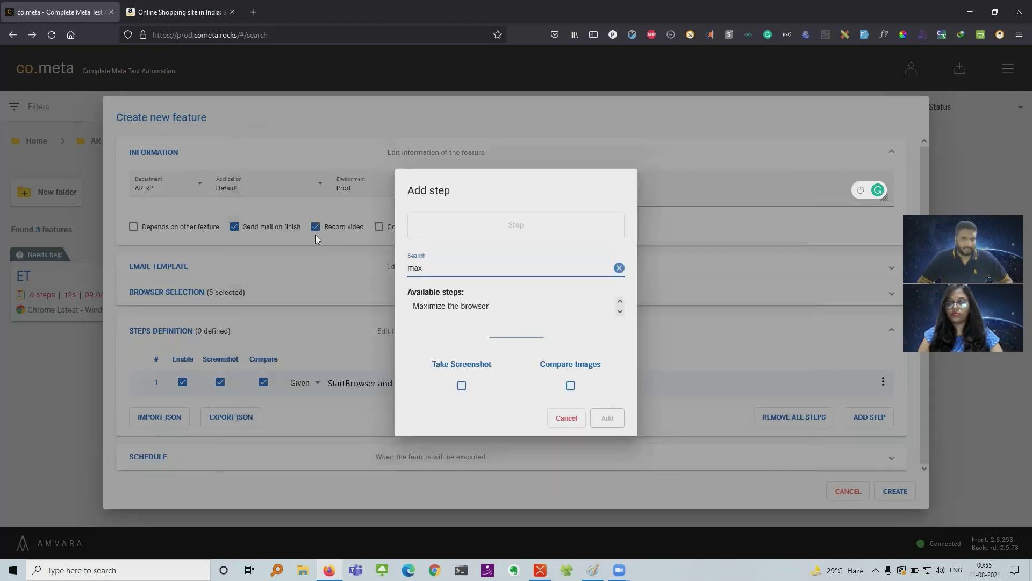
click(458, 307)
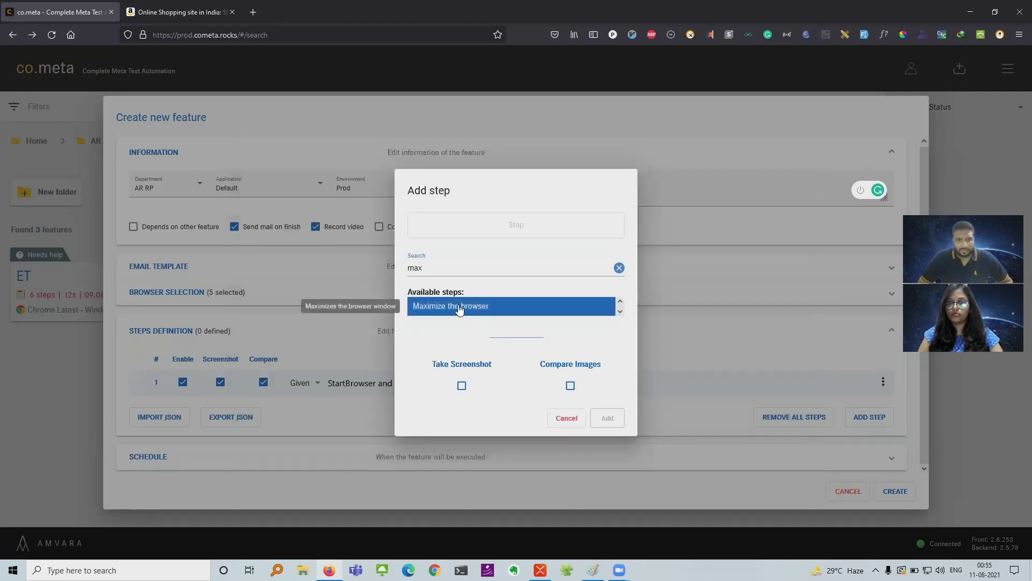
click(461, 386)
click(607, 418)
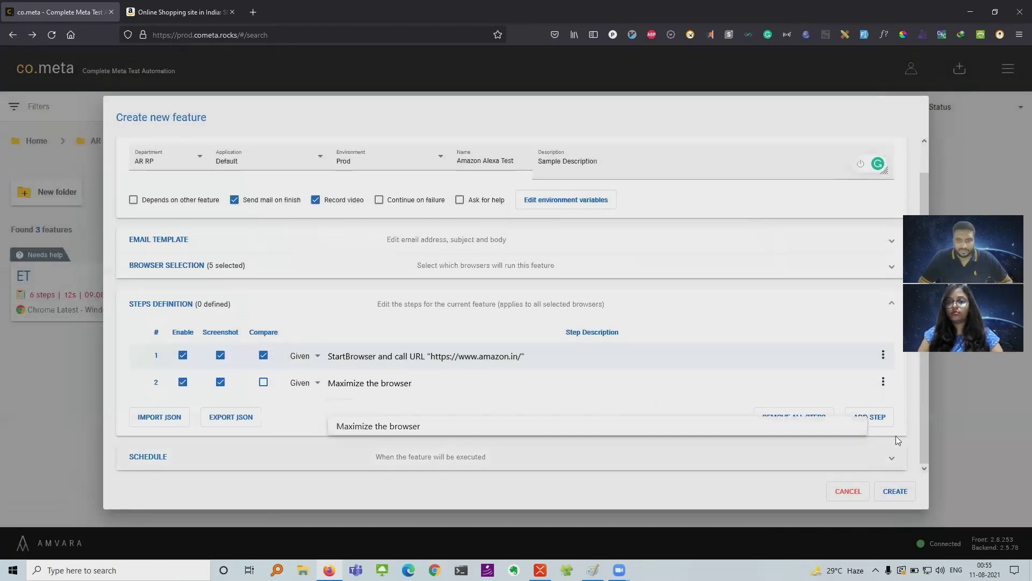
Start another step from a template and open SelectorsHub in the developer tools on the Amazon page.
click(877, 419)
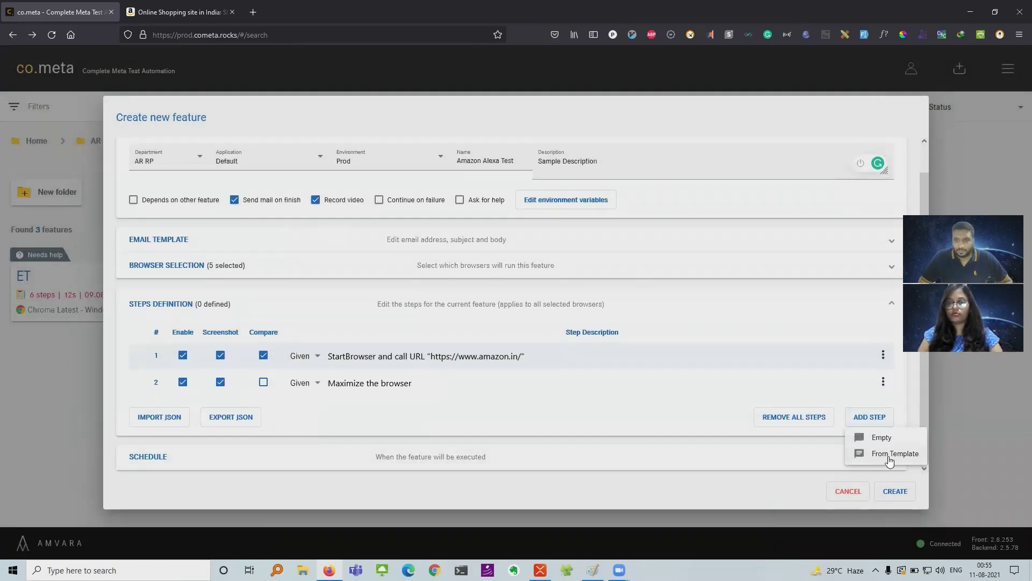
click(888, 455)
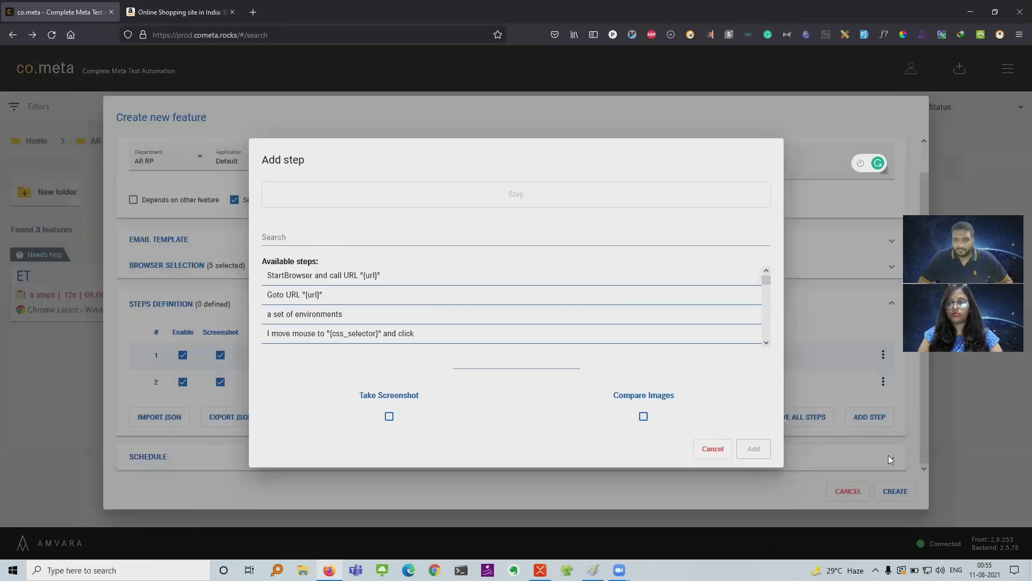
click(133, 19)
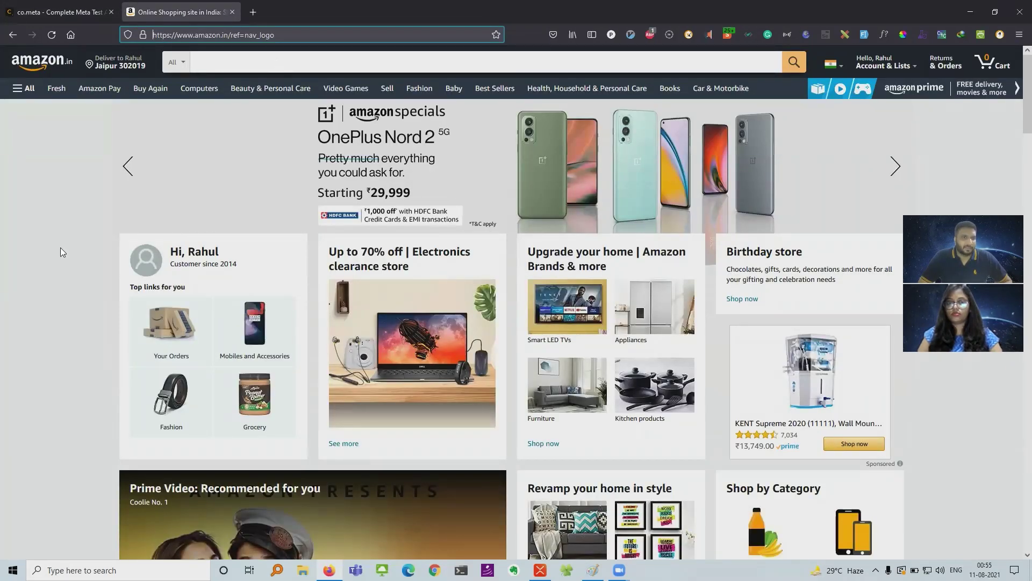
click(3, 286)
key(F12)
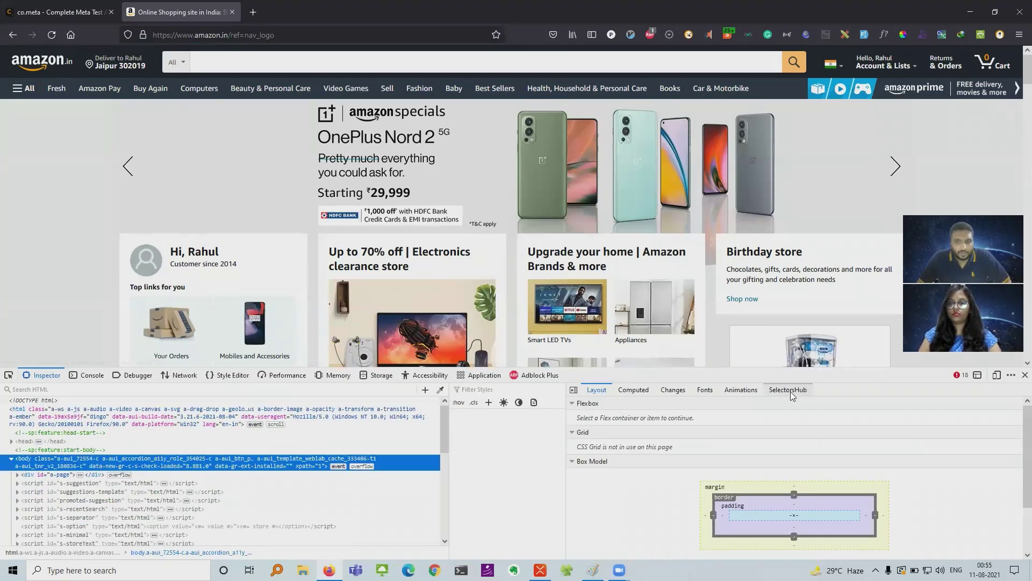
click(788, 389)
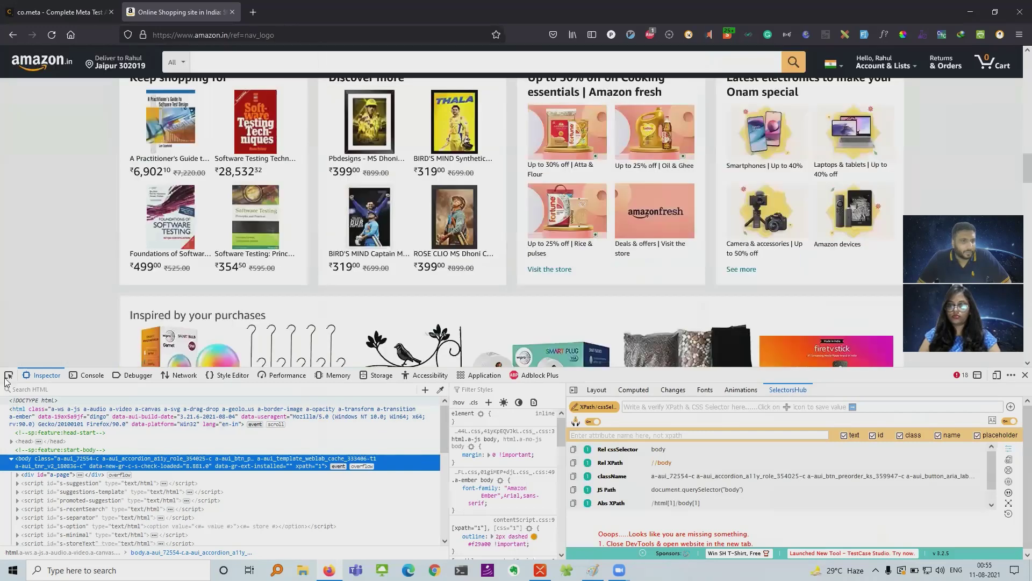
Inspect the Amazon search box and copy its relative CSS selector #twotabsearchtextbox from SelectorsHub.
scroll(1016, 105, down, 5)
scroll(1016, 98, up, 10)
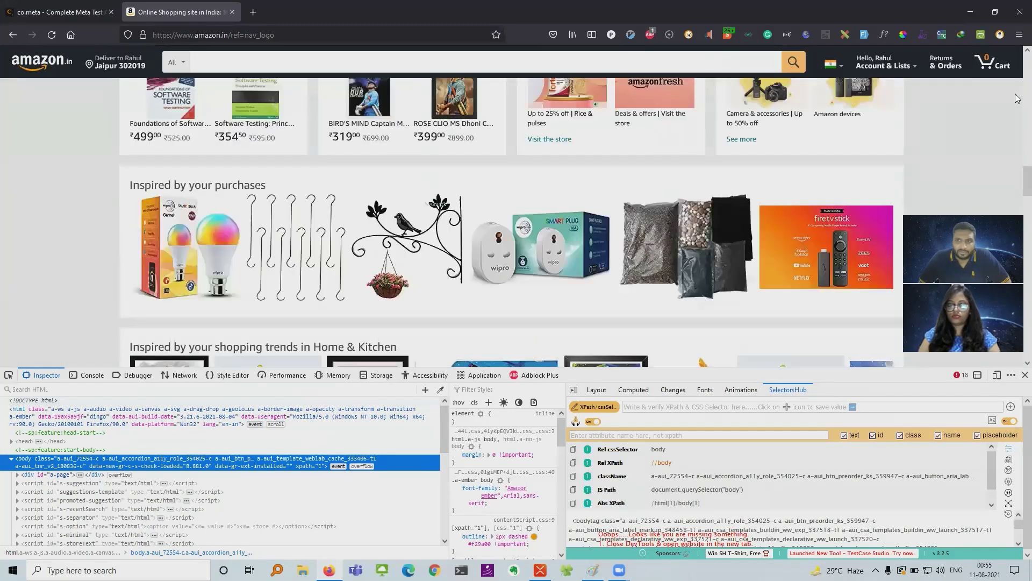
scroll(1017, 61, up, 3)
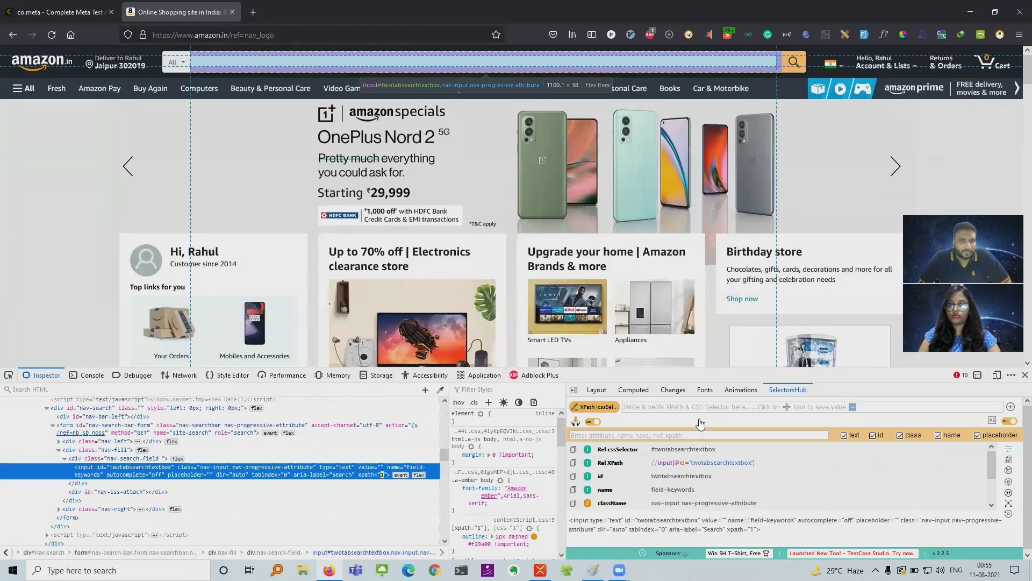
click(268, 59)
click(573, 448)
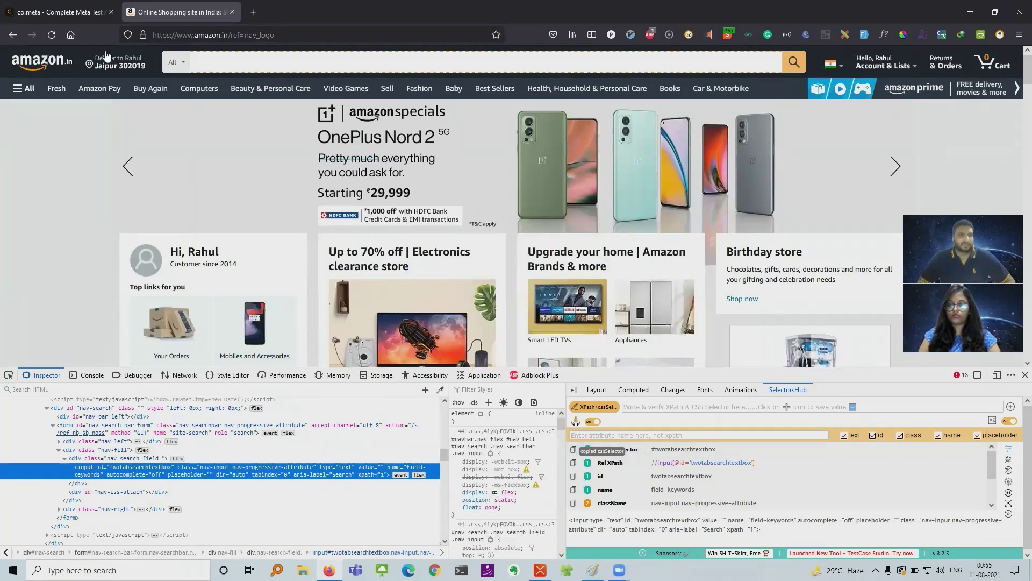
Return to the co.meta page with the open Add step dialog.
click(57, 13)
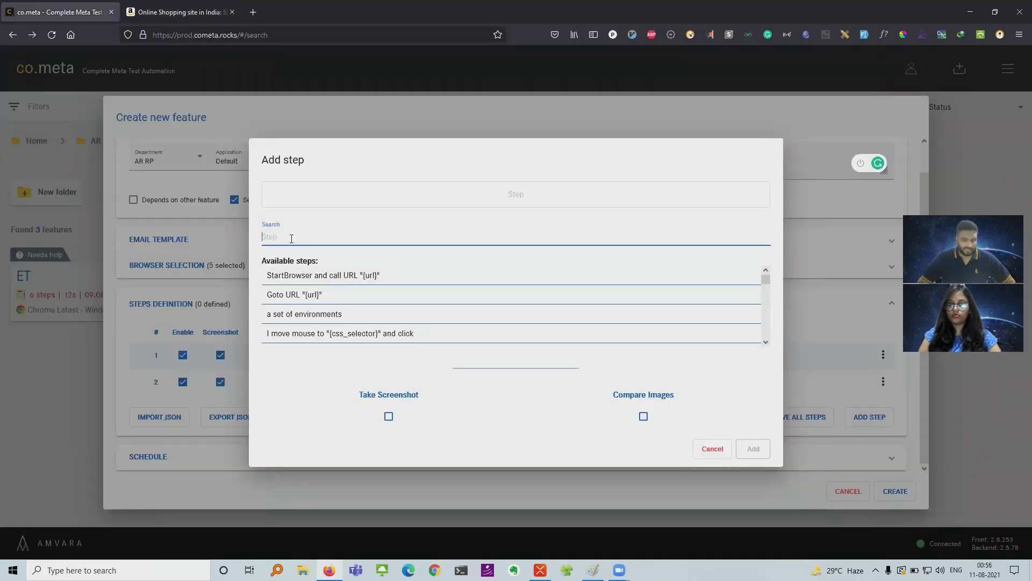
text(click)
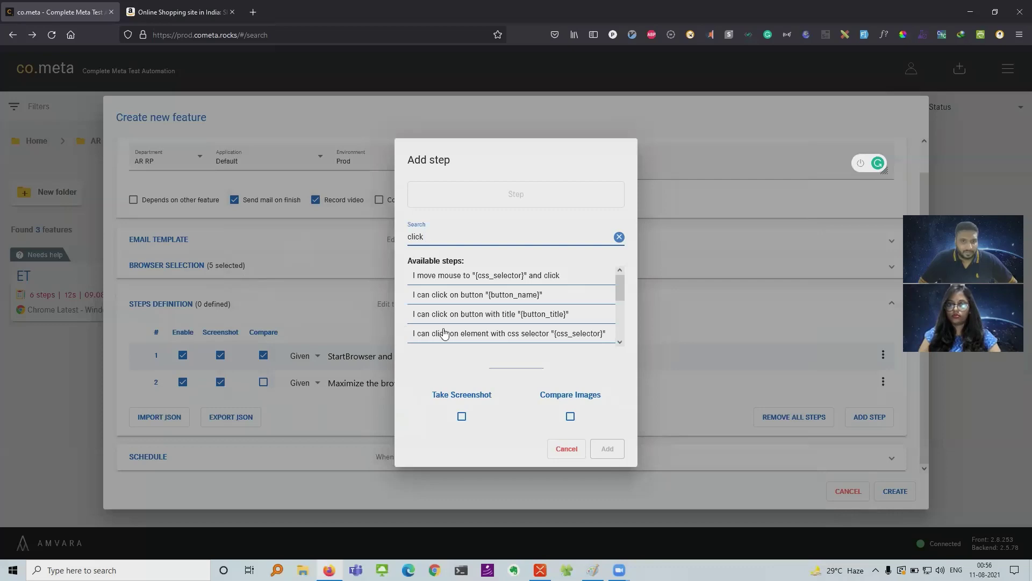
click(444, 334)
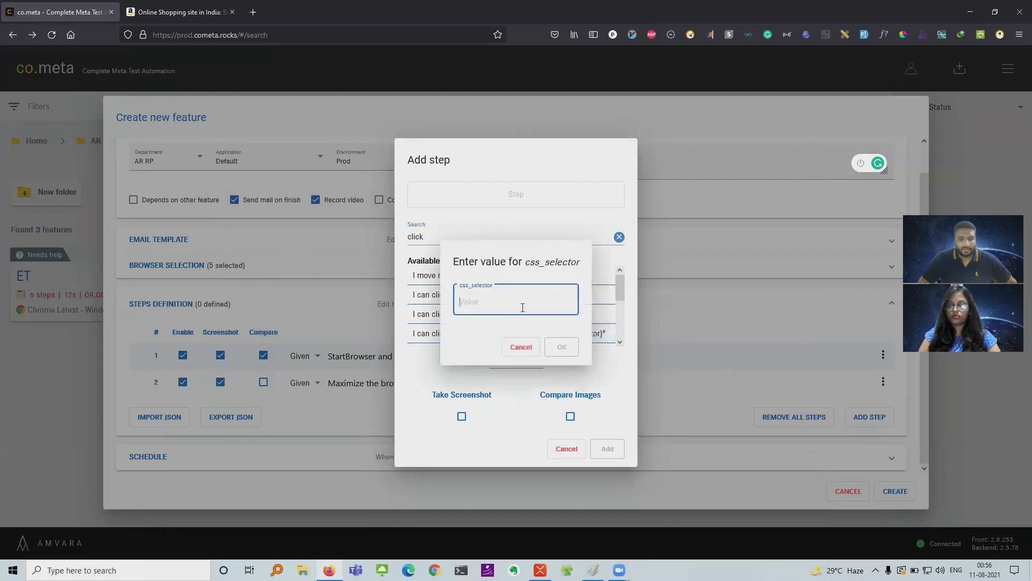
click(521, 347)
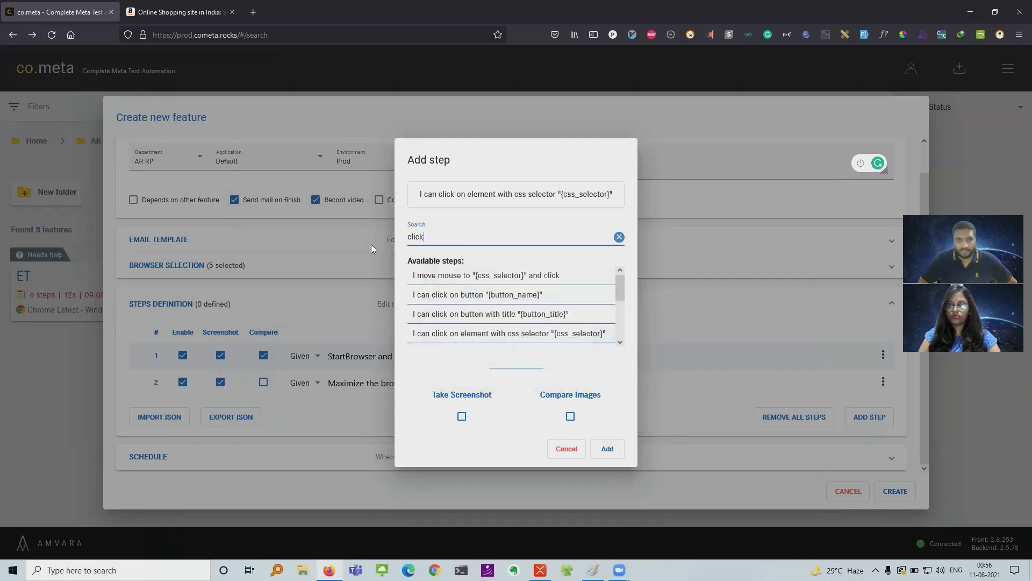
key(BackSpace)
key(BackSpace)
key(BackSpace)
key(BackSpace)
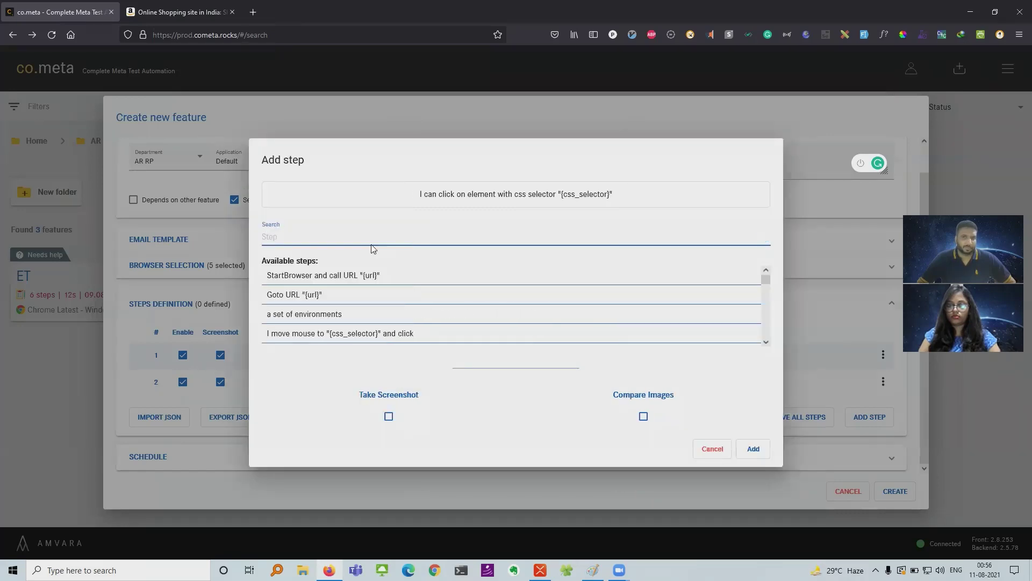
Find the Set value "{text}" on "{selector}" template by searching for "set" and enter Alexa as its text.
text(set)
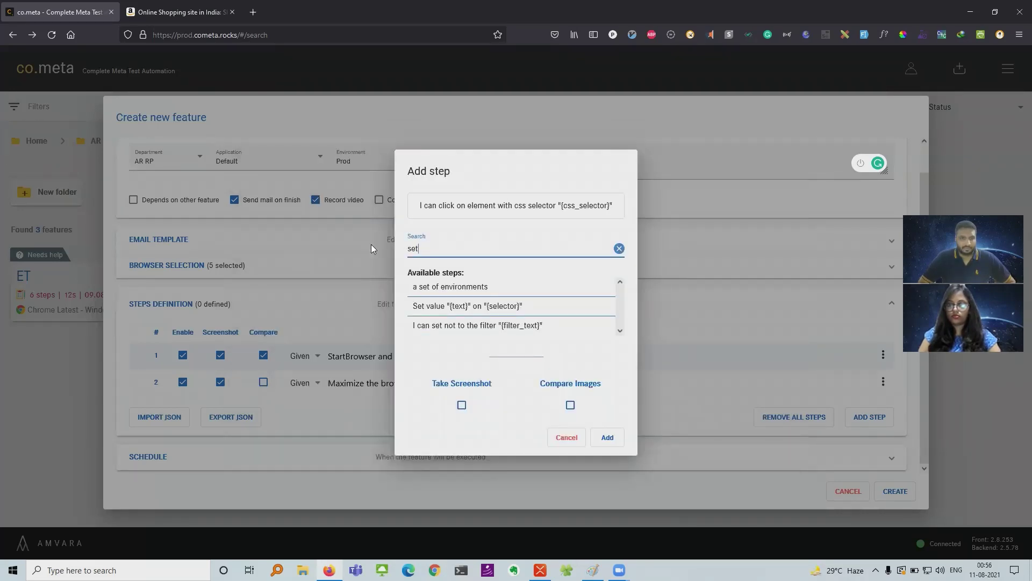
click(467, 307)
text(#twotabsearchtextbox)
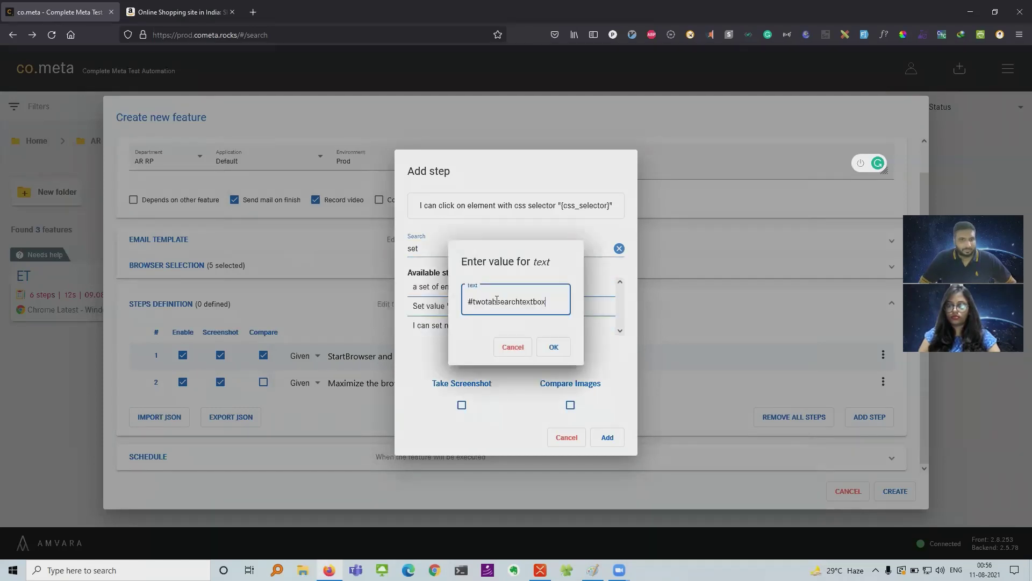
key(ctrl+a)
key(ctrl+c)
key(BackSpace)
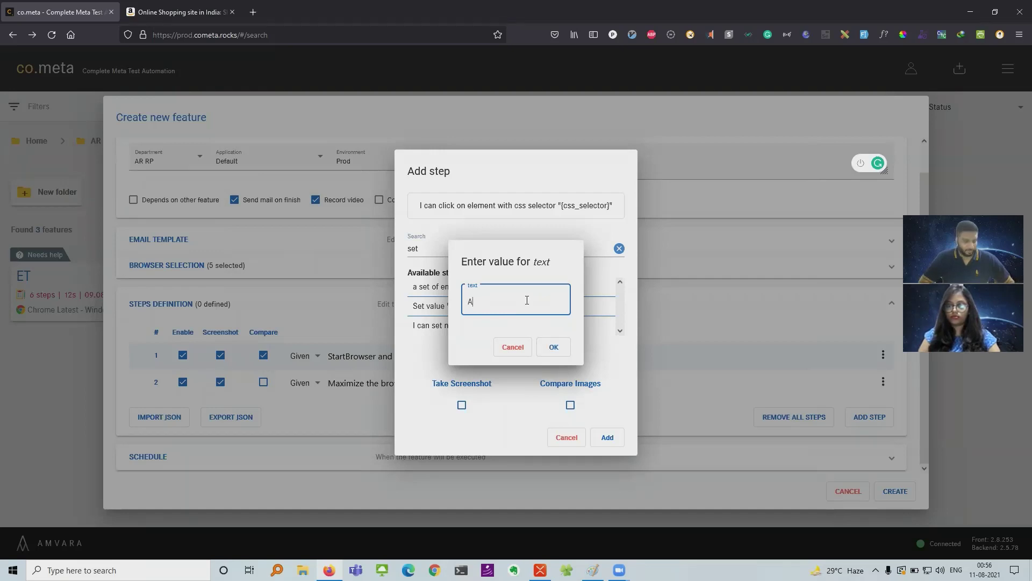
text(Alexa)
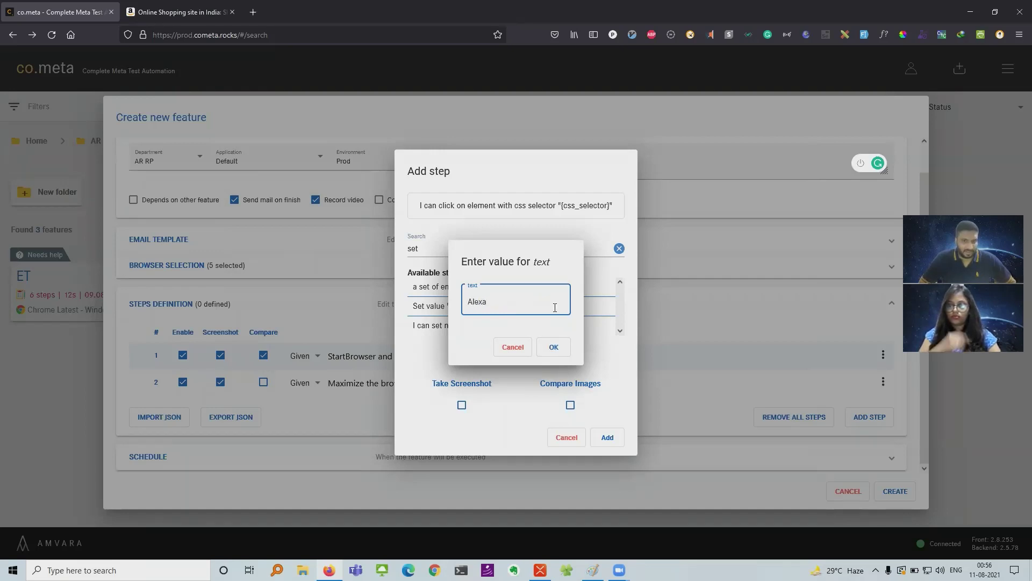
click(557, 346)
Set the template's selector to #twotabsearchtextbox and add the step with Take Screenshot enabled.
click(506, 301)
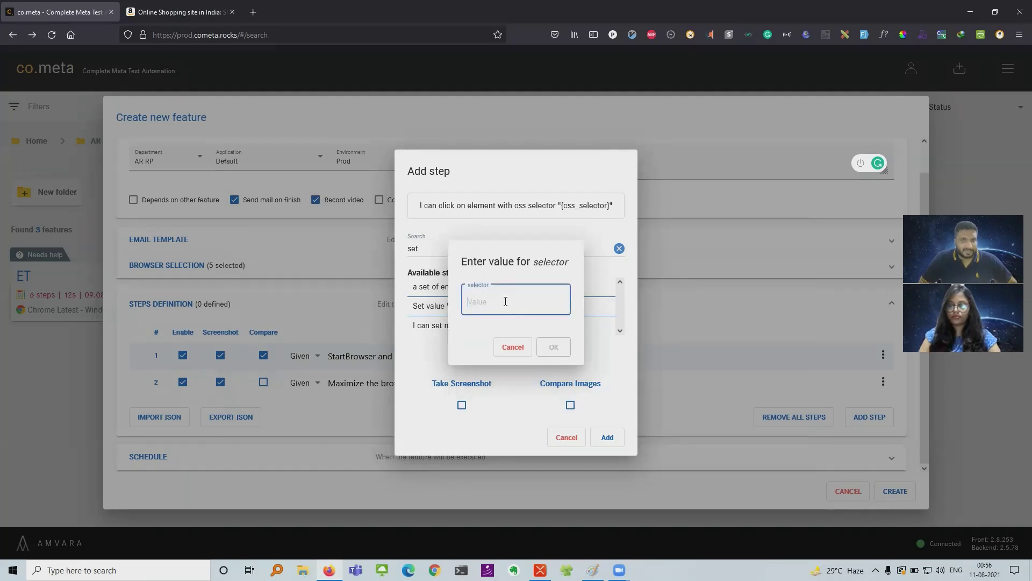
key(ctrl+v)
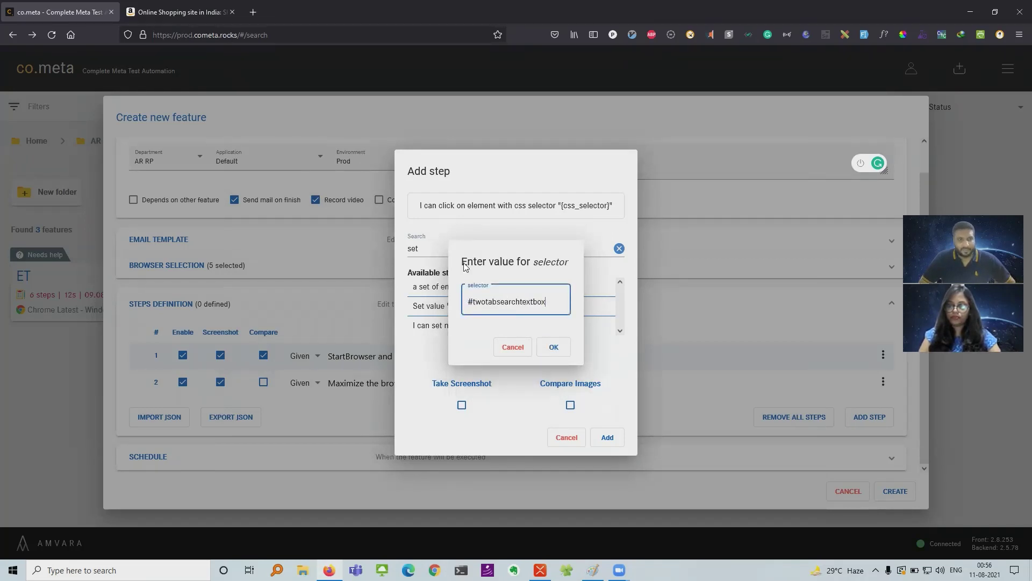
click(555, 347)
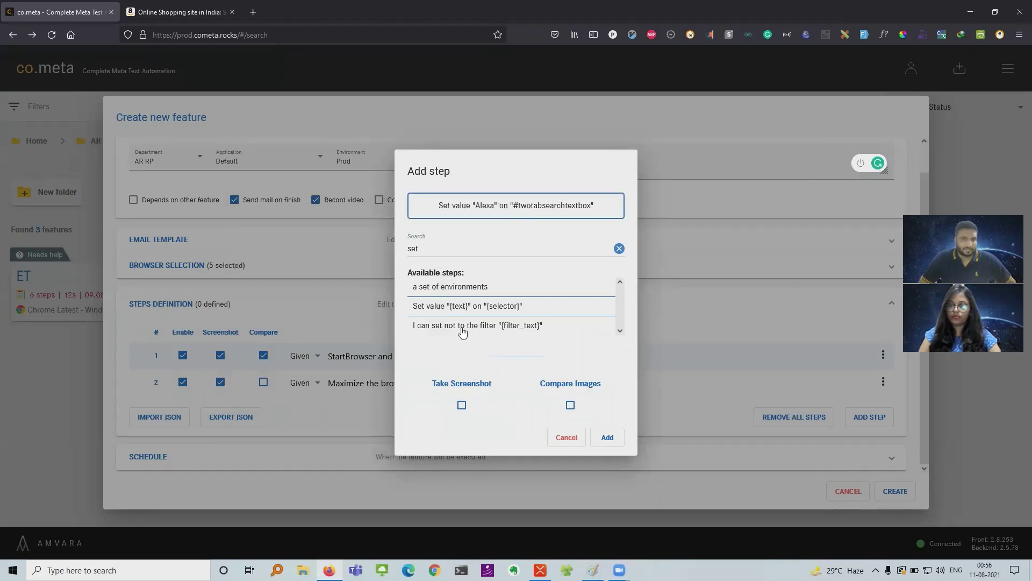
click(462, 405)
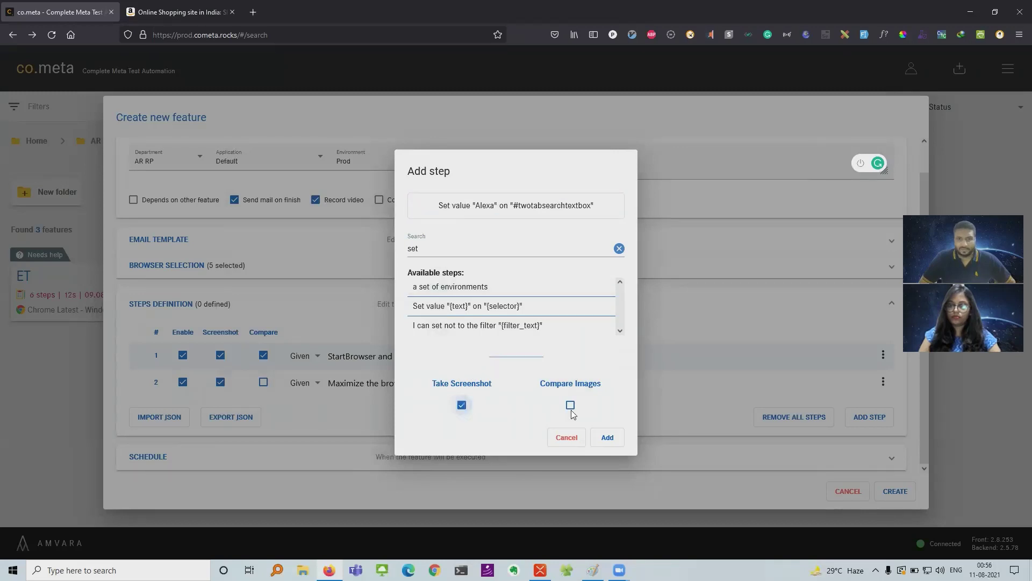
click(606, 437)
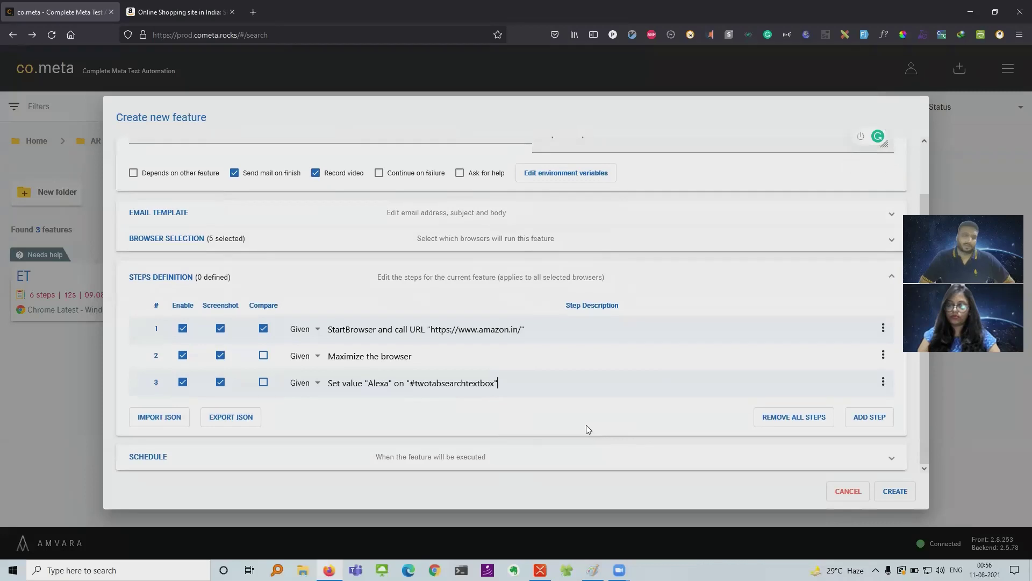
Start another step from a template and copy the relative CSS selector of Amazon's search button from SelectorsHub.
click(873, 419)
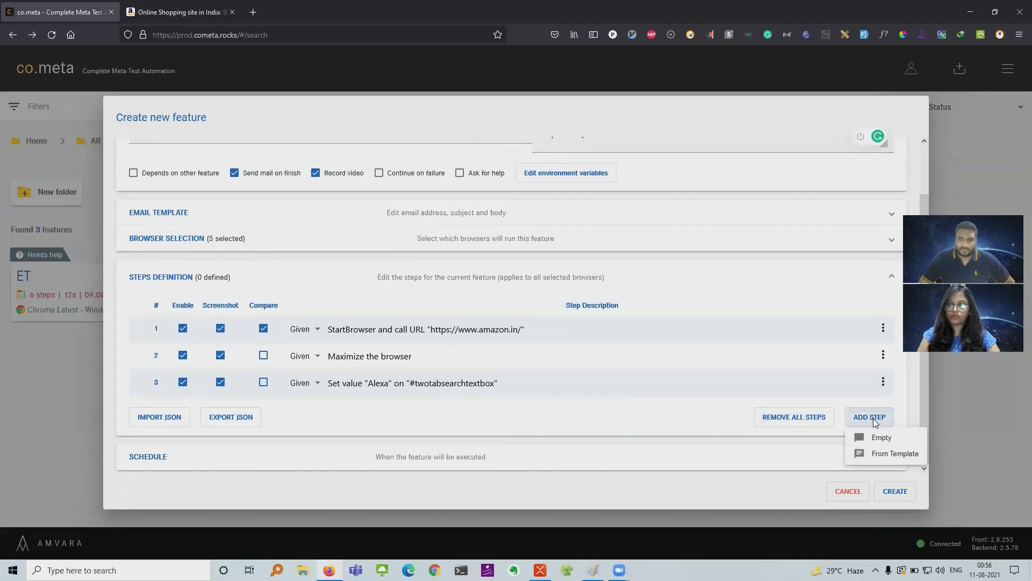
click(887, 454)
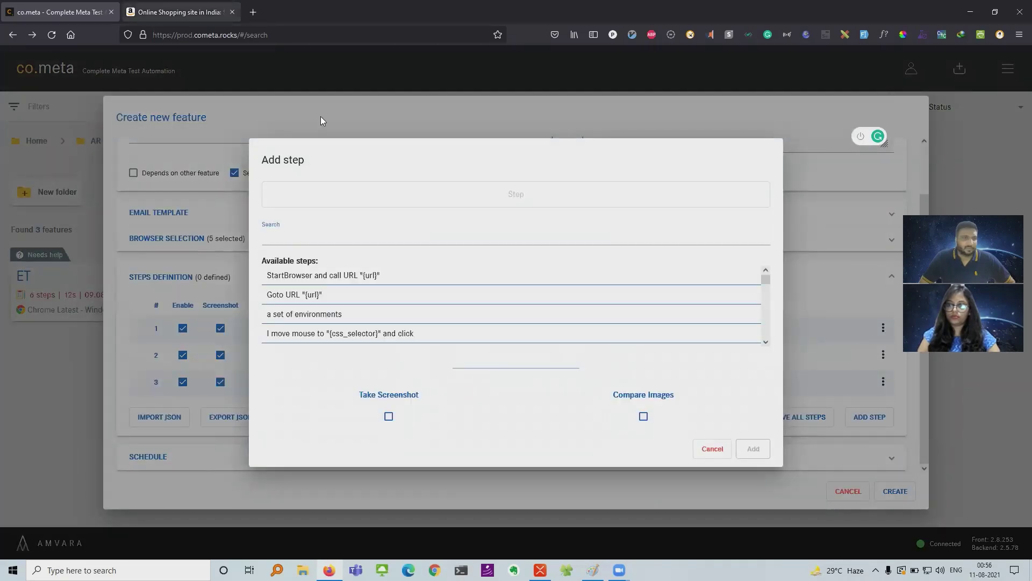
key(ctrl+Tab)
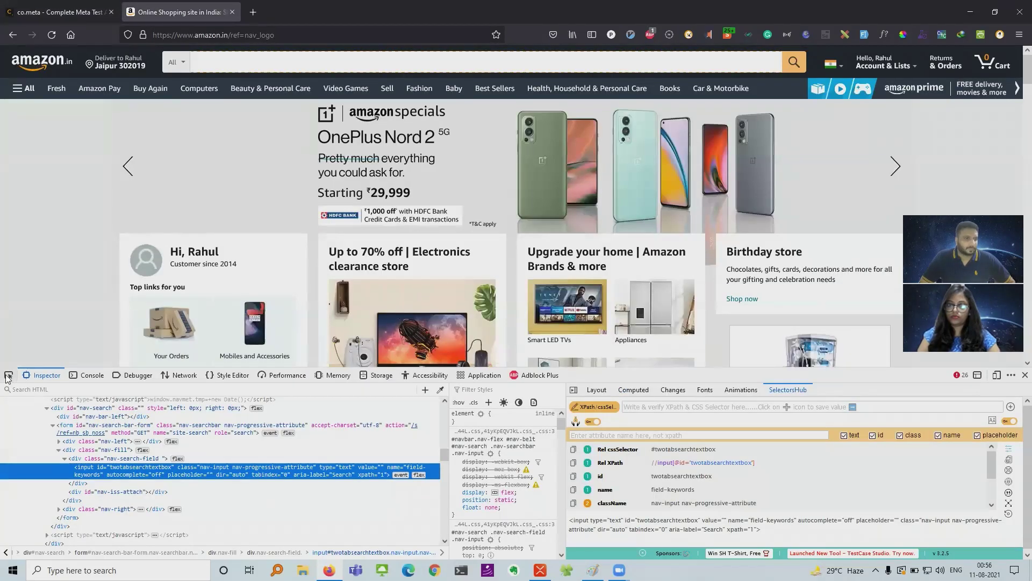
click(8, 376)
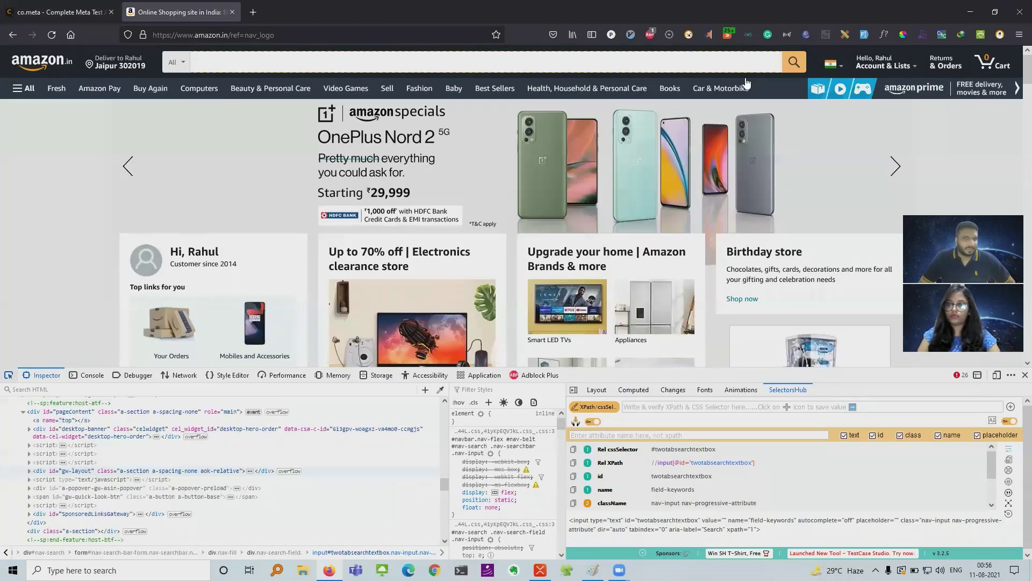
click(797, 67)
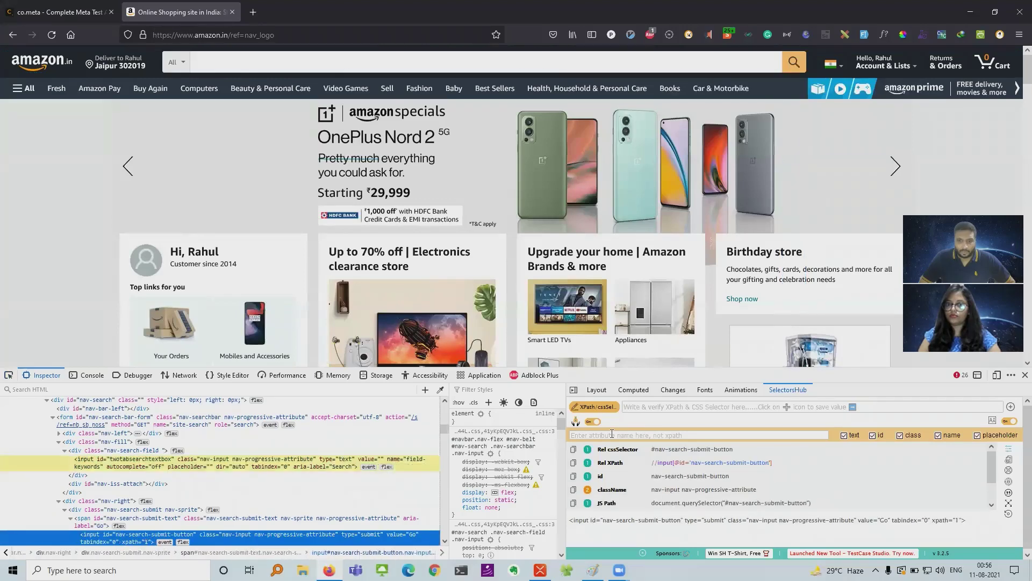
click(573, 450)
Add the "I can click on element with css selector" step to the co.meta feature with the selector #nav-search-submit-button.
click(81, 12)
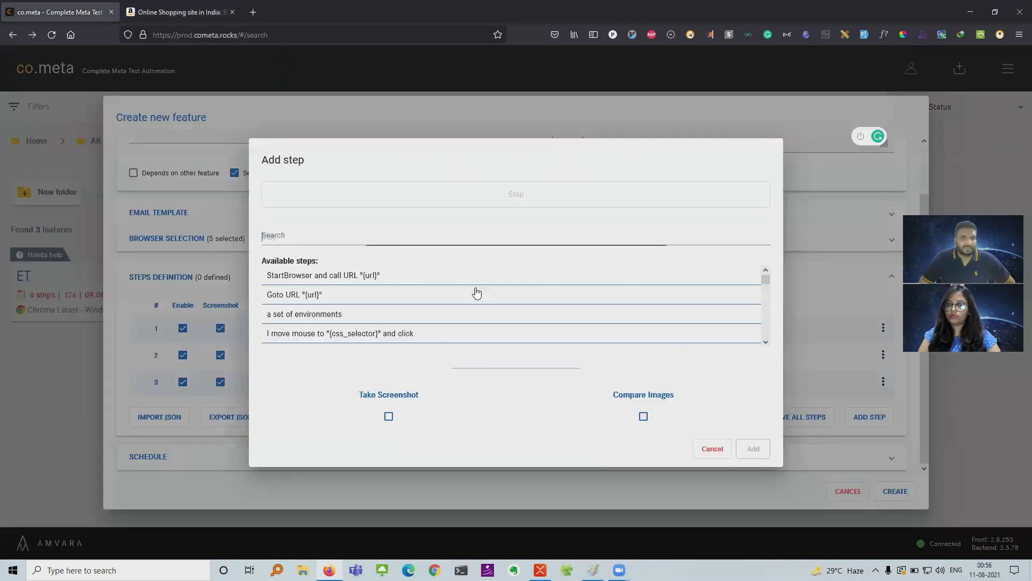
text(click)
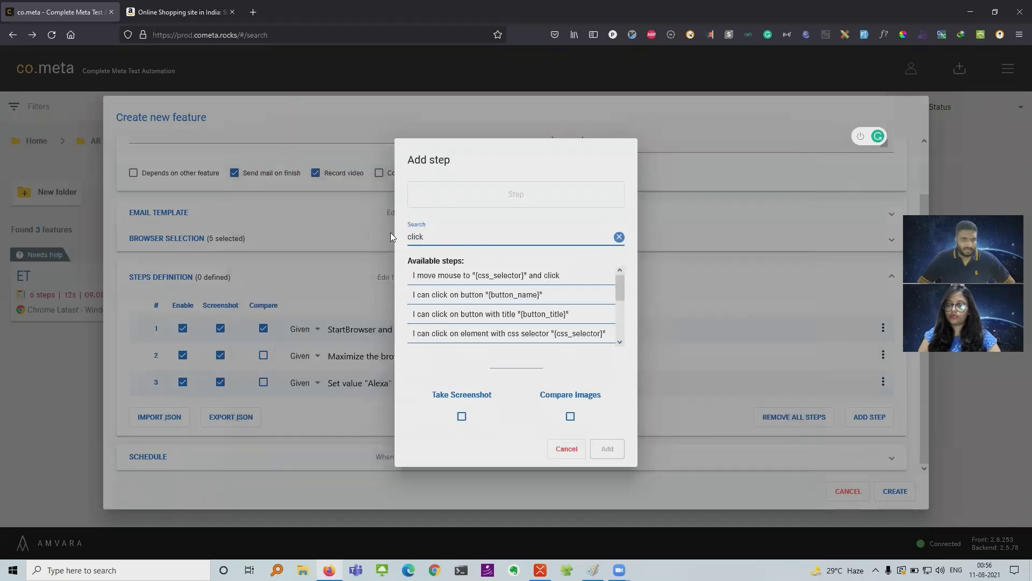
click(521, 333)
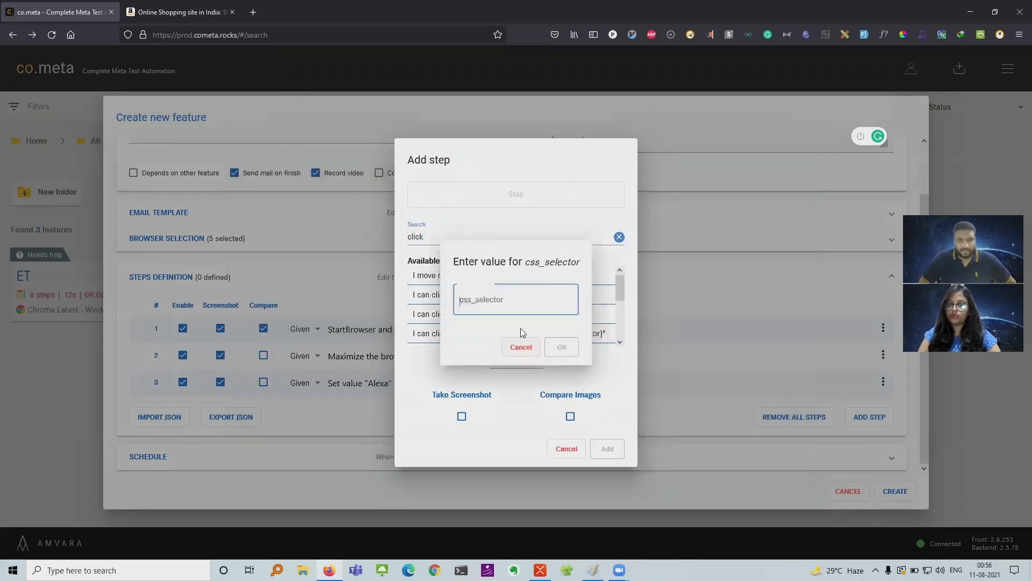
key(ctrl+v)
click(560, 346)
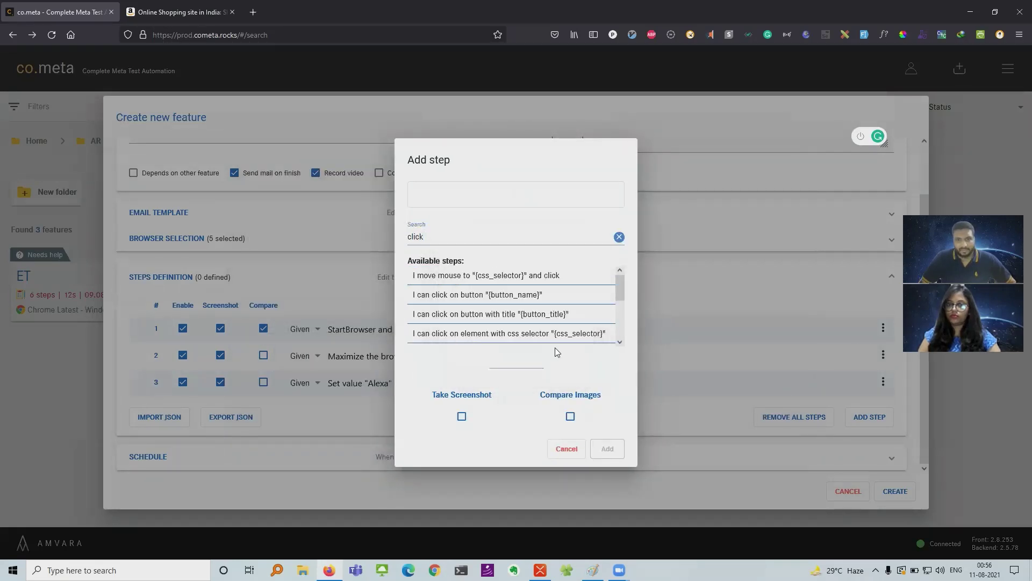
click(606, 448)
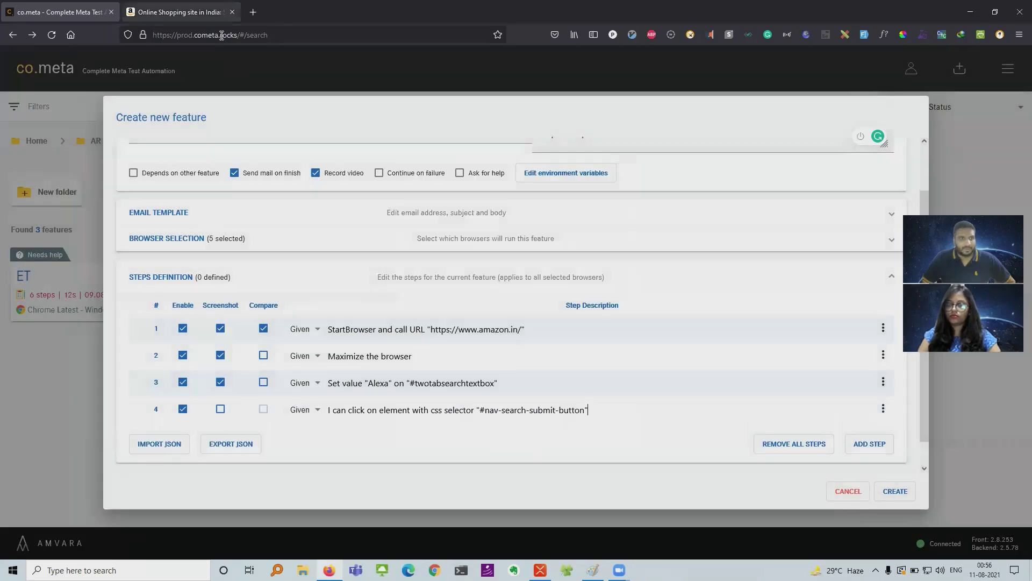
Switch to the Amazon page and search the store for Alexa.
click(180, 12)
click(274, 63)
text(Alexa)
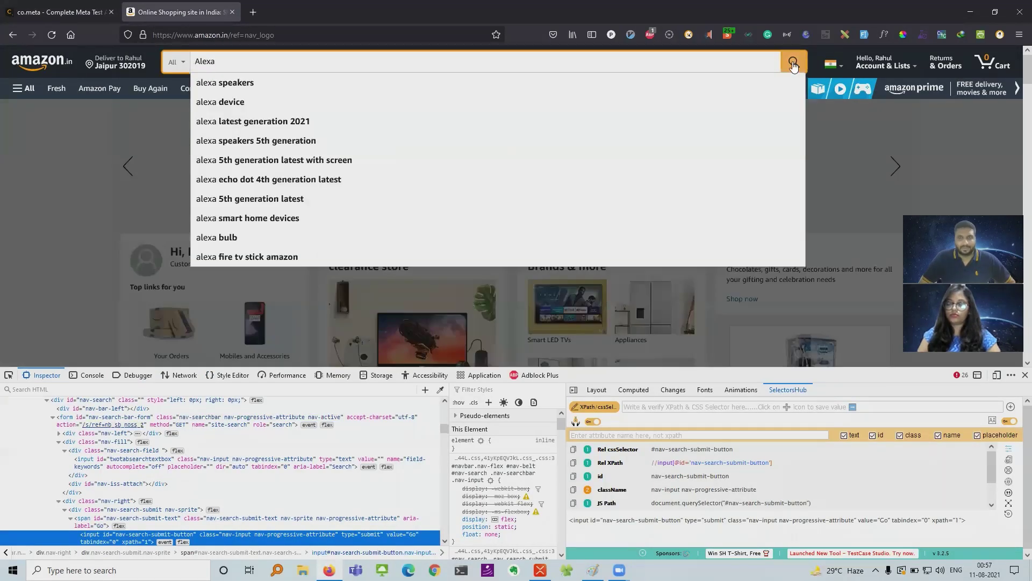
click(793, 63)
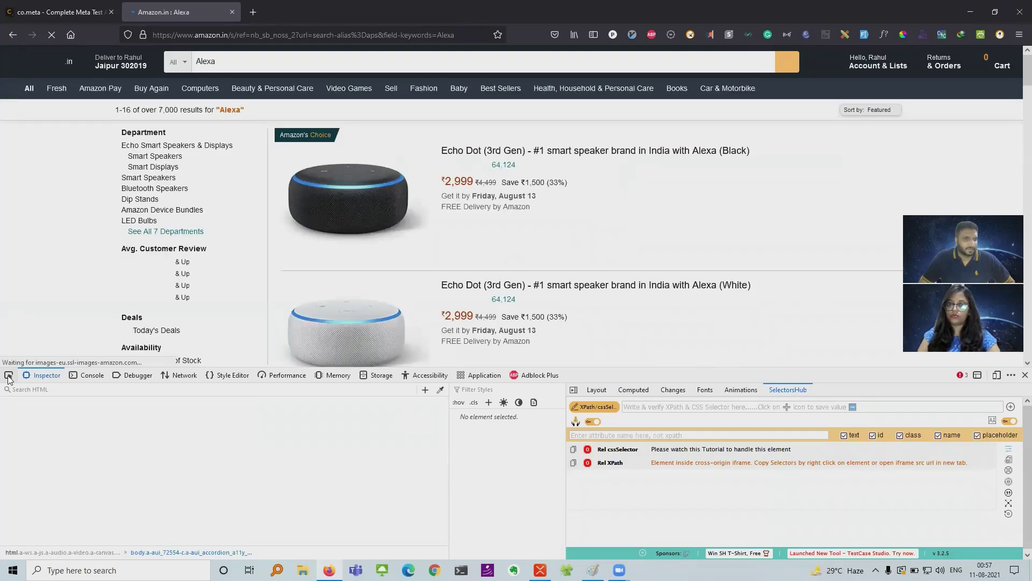
Inspect the Amazon's Choice badge on the first search result and copy its relative CSS selector from SelectorsHub.
scroll(530, 278, down, 10)
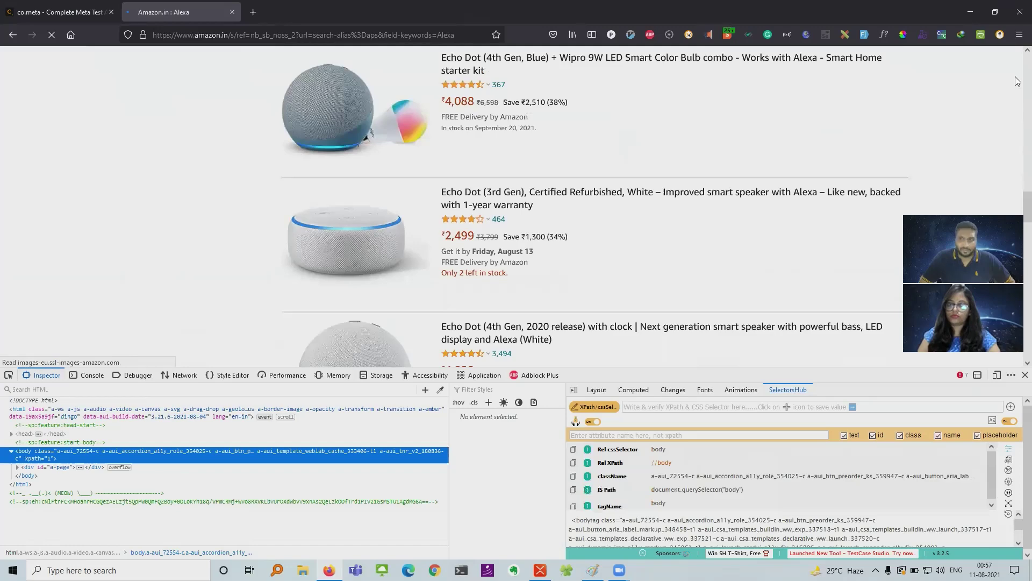
scroll(1018, 81, up, 10)
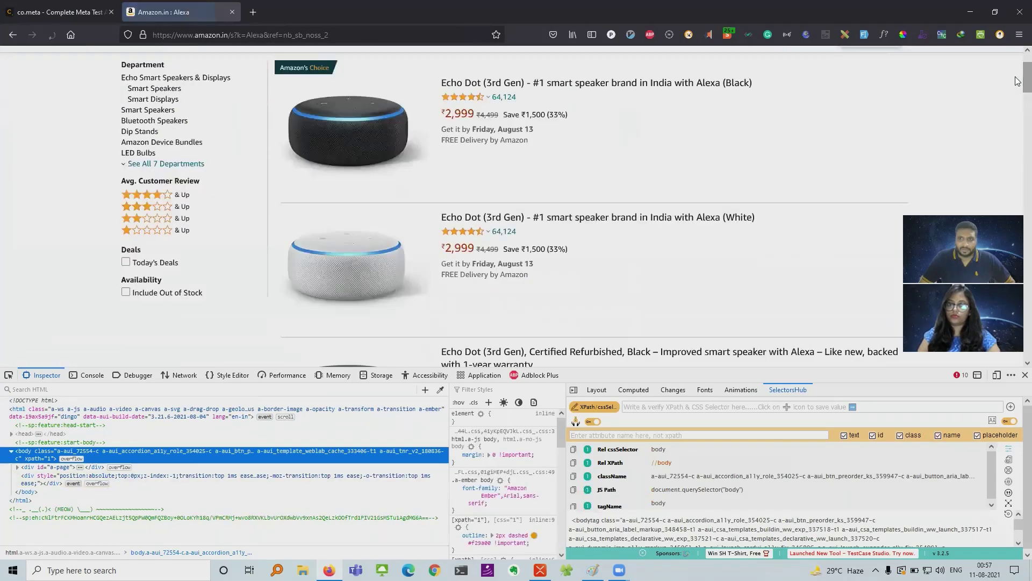
scroll(699, 135, up, 2)
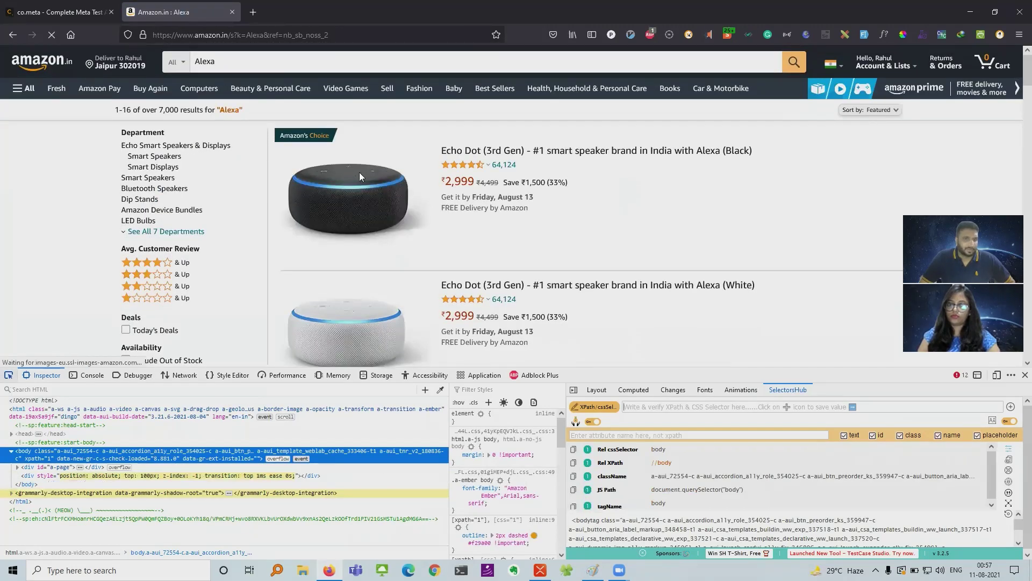
click(316, 138)
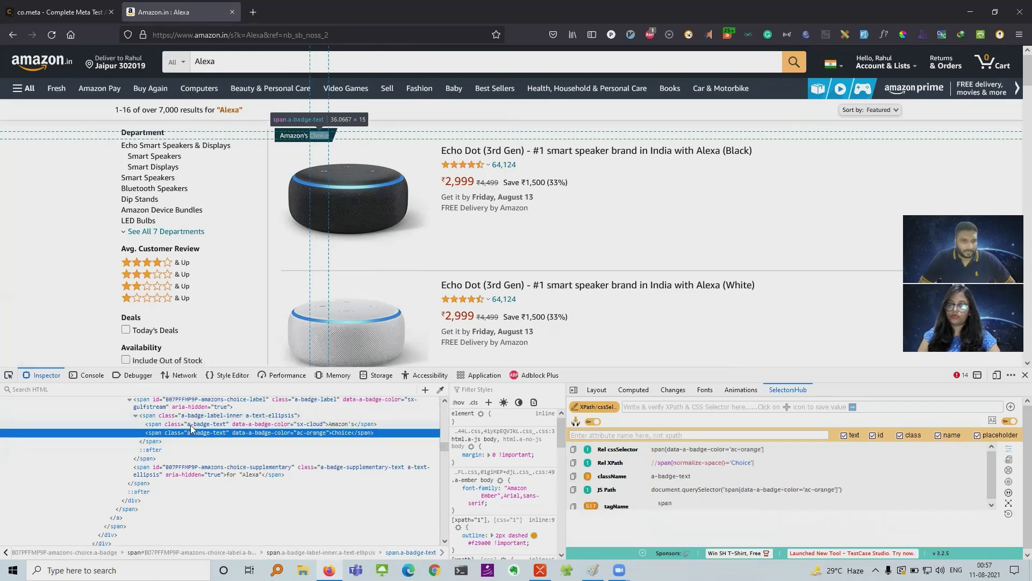
click(571, 449)
Switch to co.meta and fill the "I can click on element with css selector" template with the selector span[data-a-badge-color='ac-orange'].
click(34, 15)
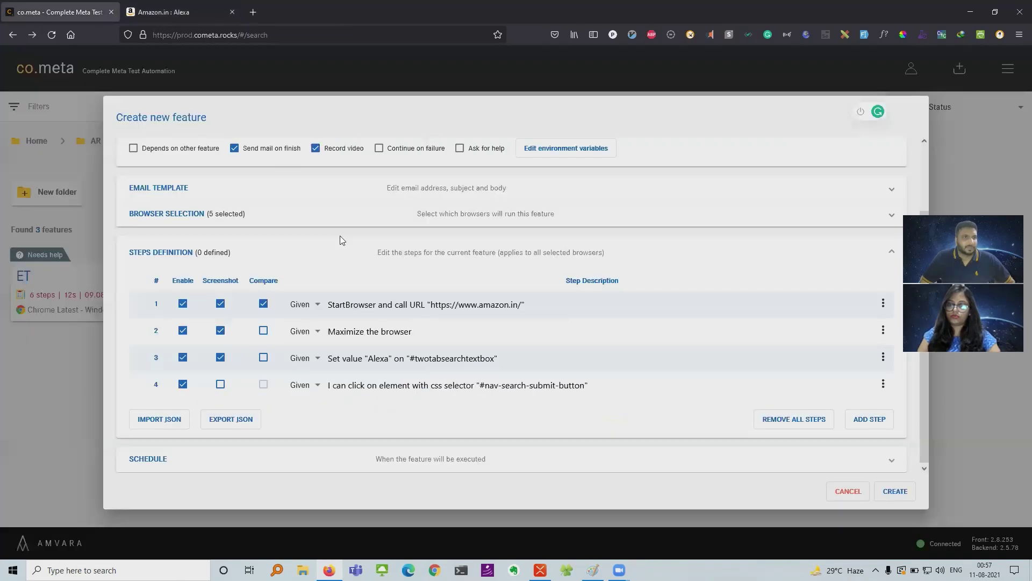
click(878, 427)
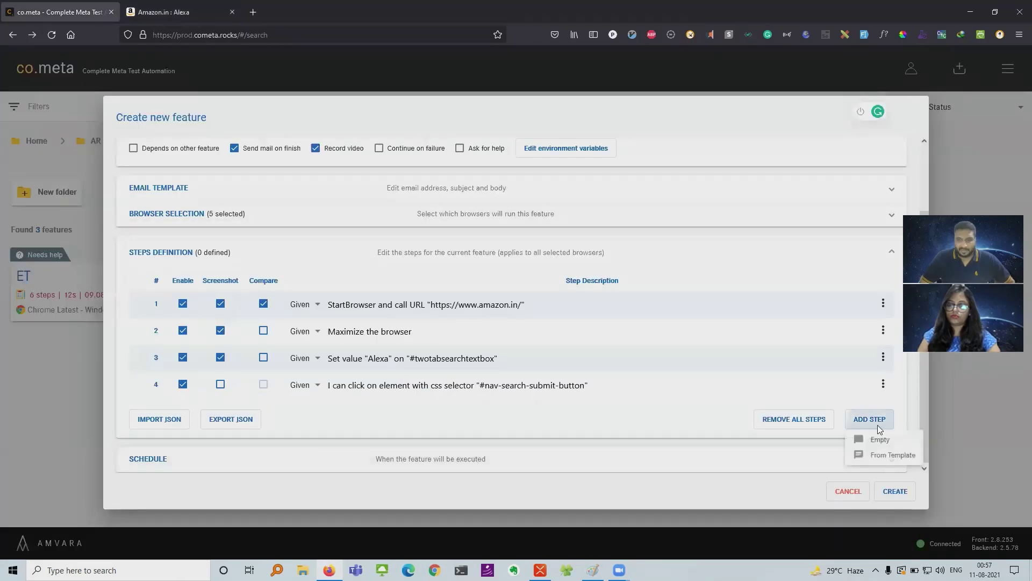
click(876, 458)
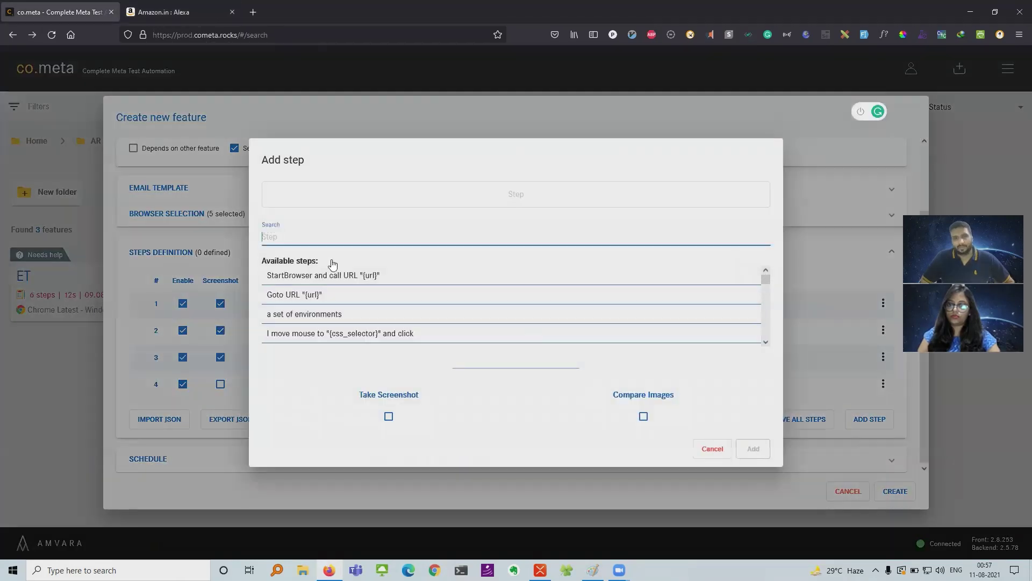
text(click)
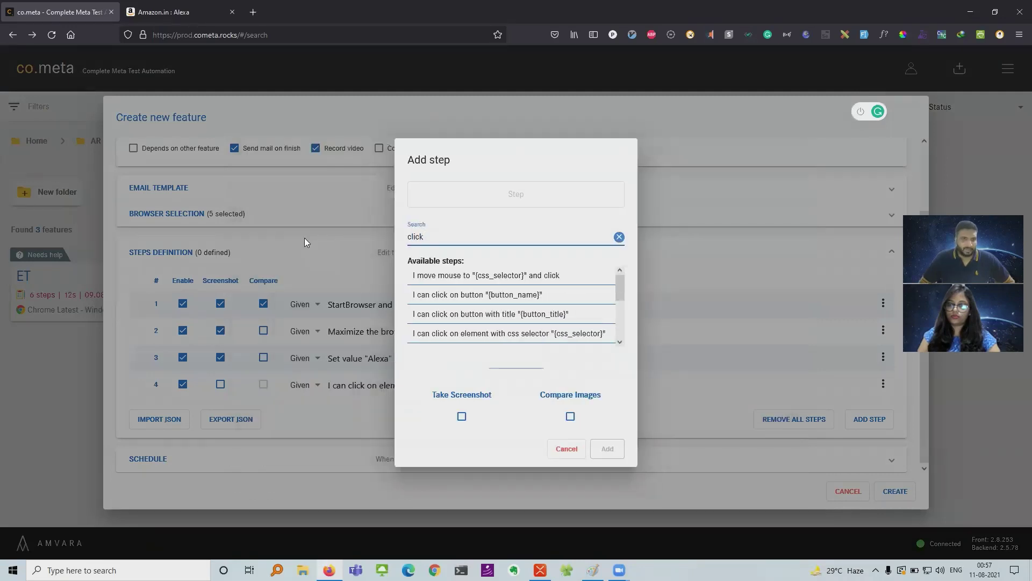
click(468, 334)
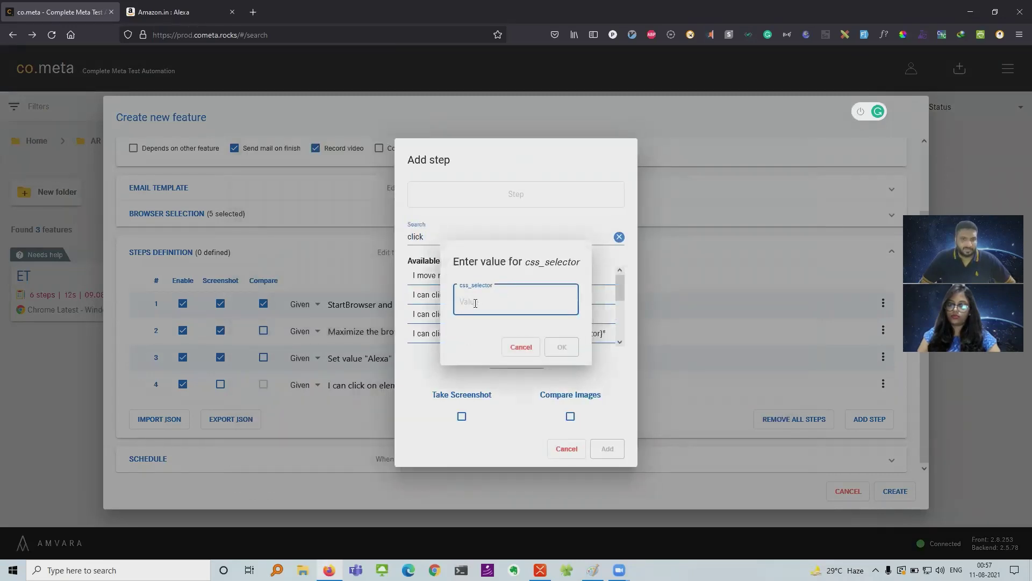
text([data-a-badge-color='ac-orange'])
click(559, 349)
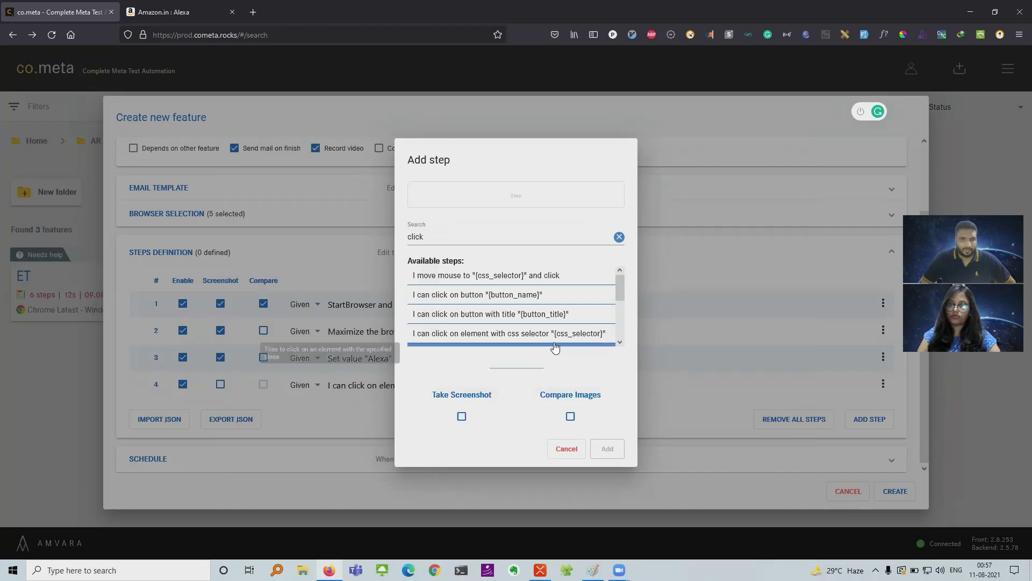
Open the Amazon's Choice product from the Amazon search results, and return to the co.meta feature.
click(202, 20)
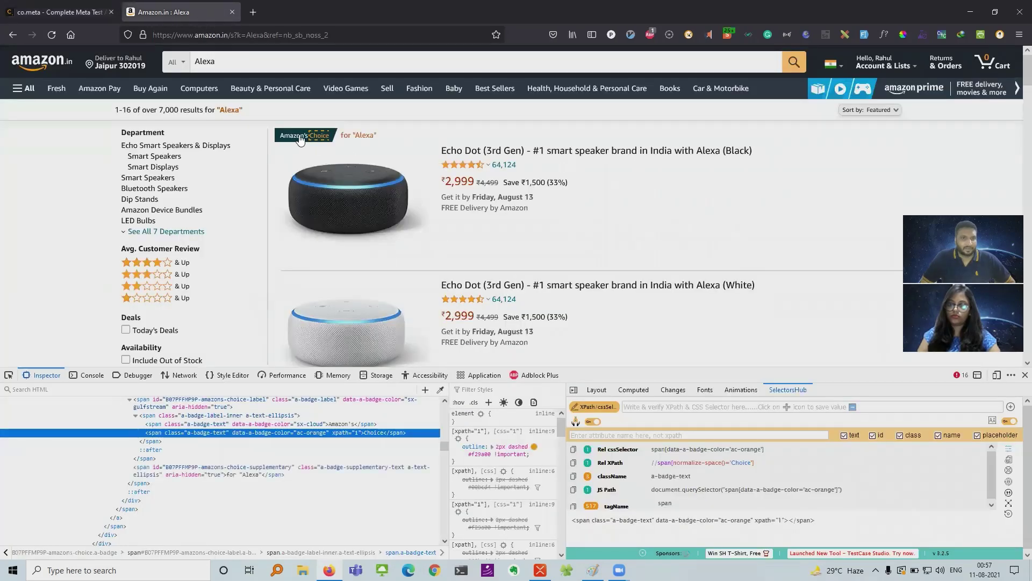
key(F5)
click(41, 10)
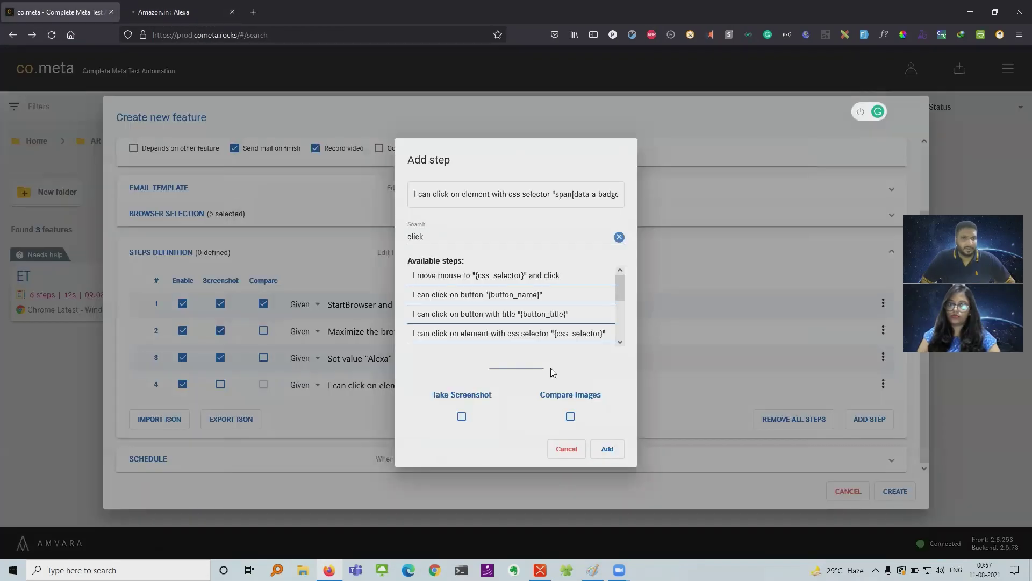
Enable the screenshot and image comparison for the Amazon's Choice click step and add it to the feature.
click(462, 417)
click(571, 417)
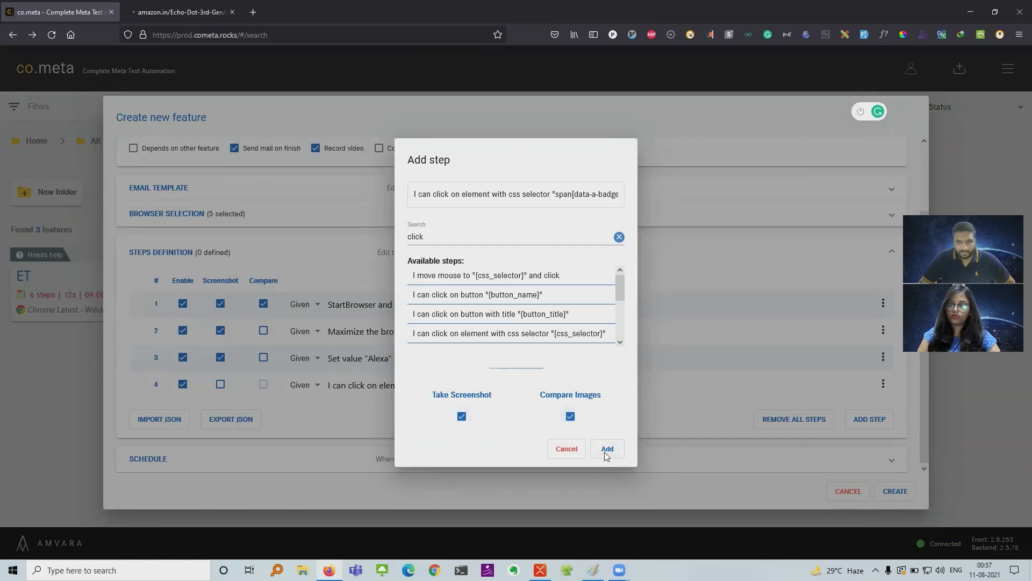
click(606, 450)
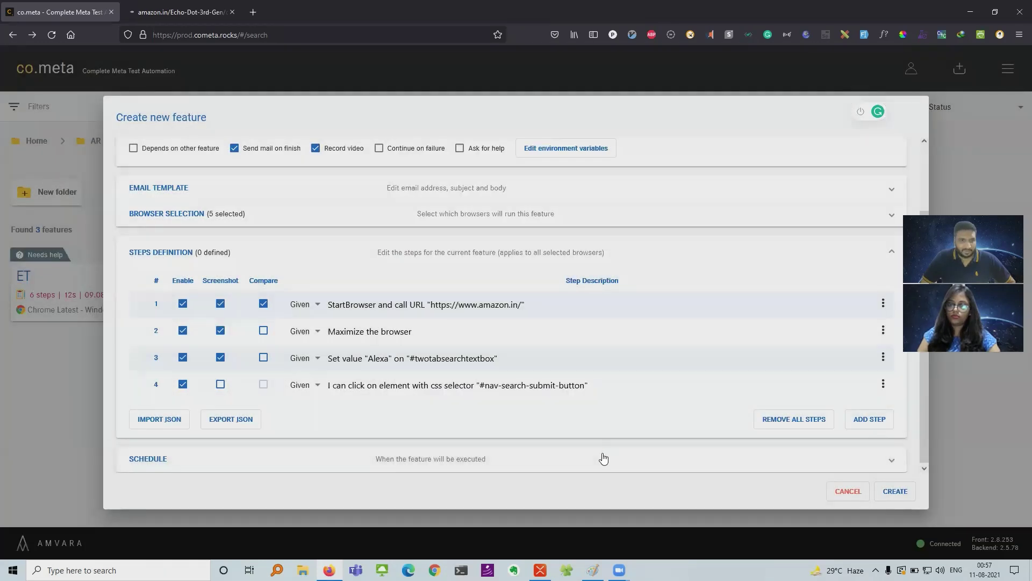
Start another step from a template and copy the relative CSS selector of the Echo Dot product title on Amazon from SelectorsHub.
click(880, 424)
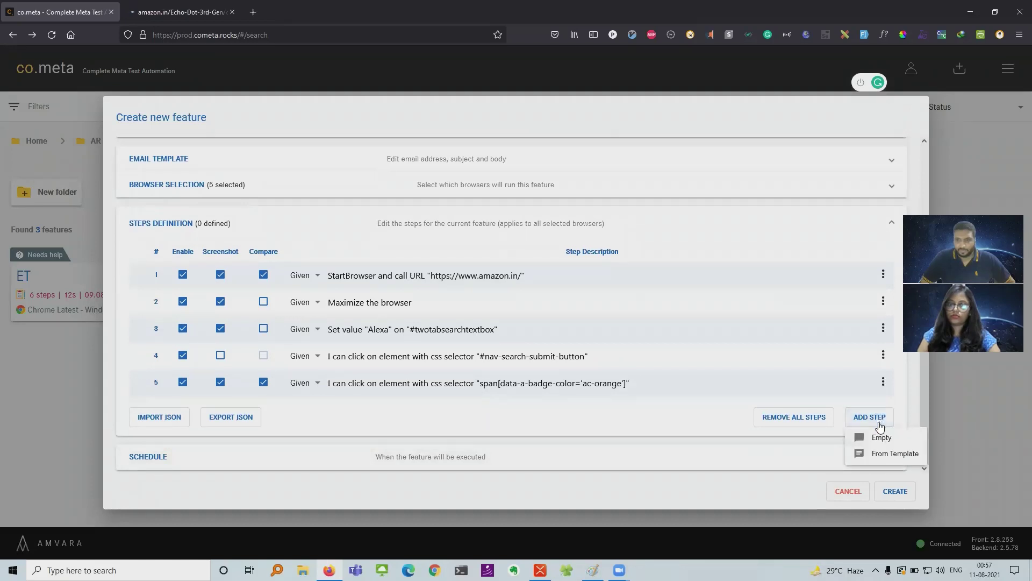
click(882, 454)
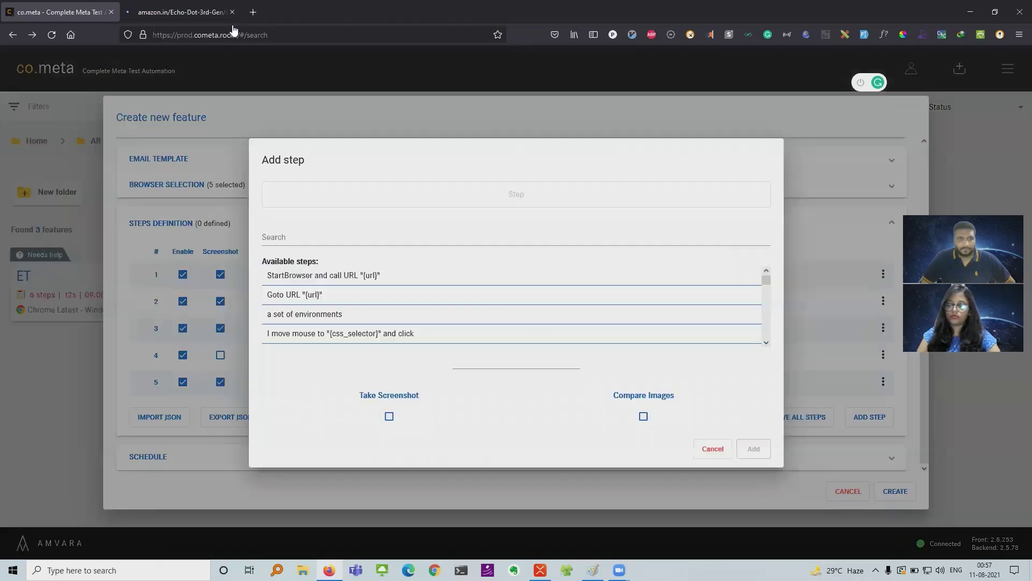
click(221, 13)
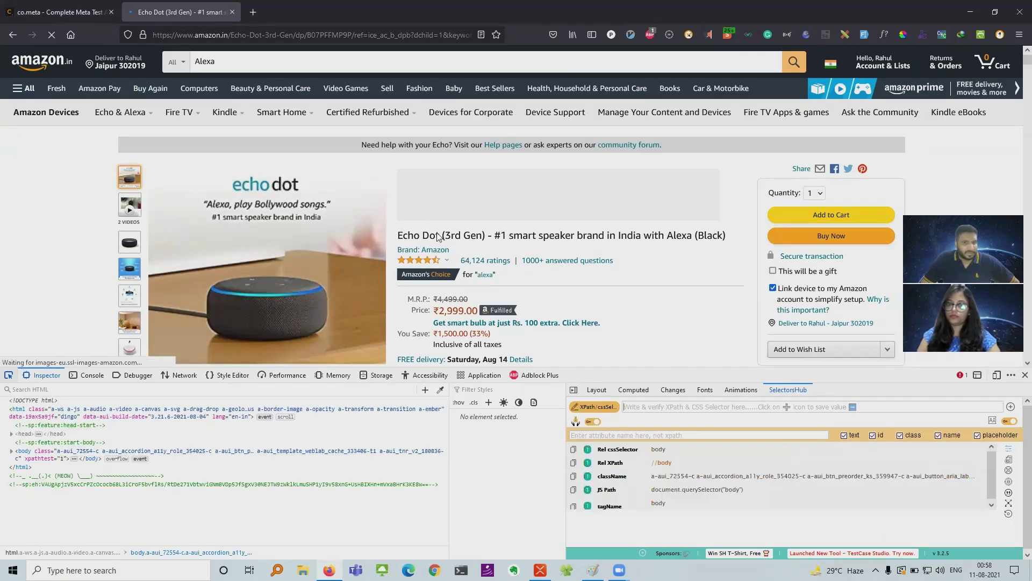
scroll(440, 234, down, 10)
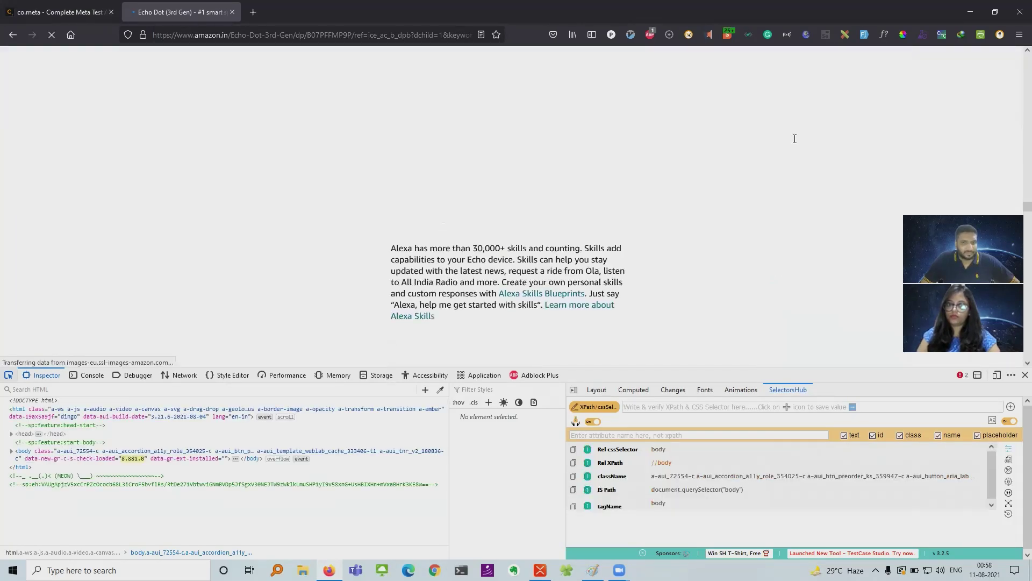
scroll(1018, 97, up, 10)
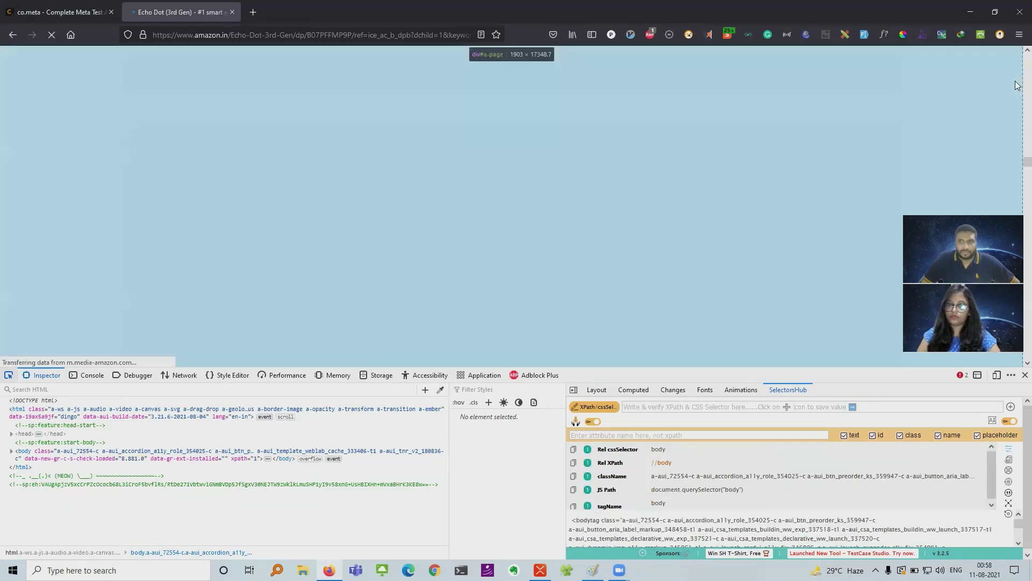
scroll(1017, 98, up, 5)
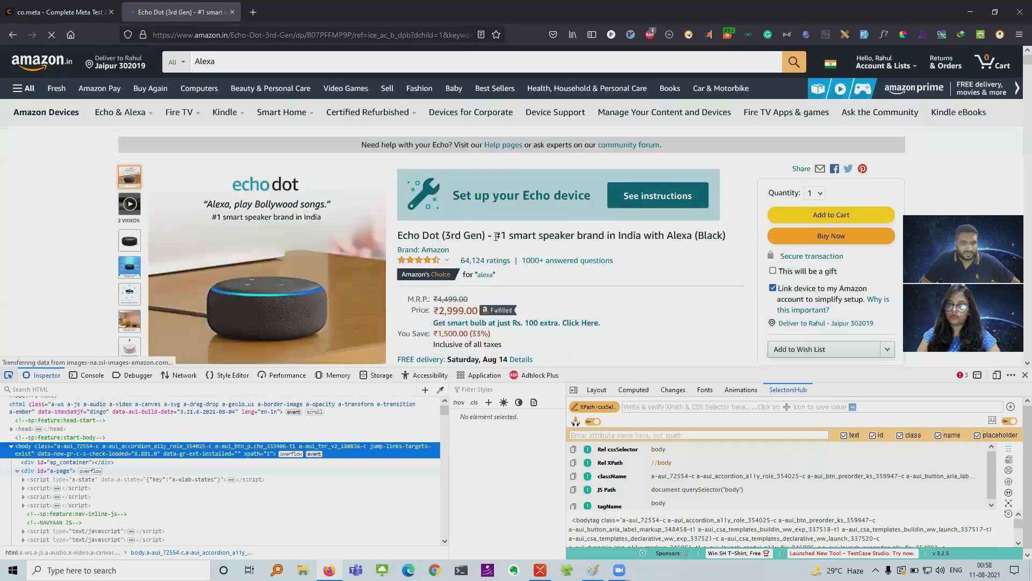
click(495, 236)
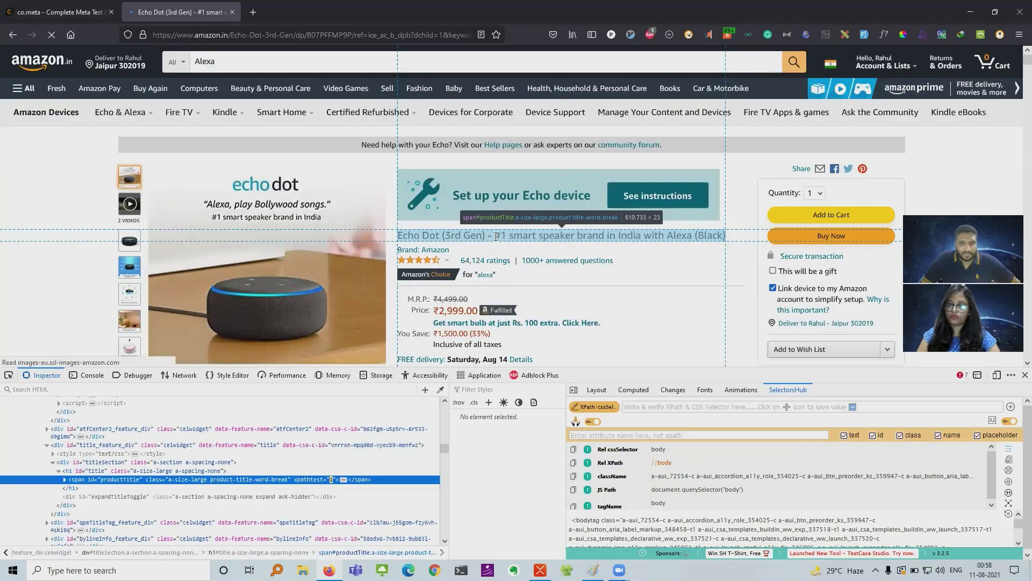
scroll(495, 236, down, 1)
click(573, 448)
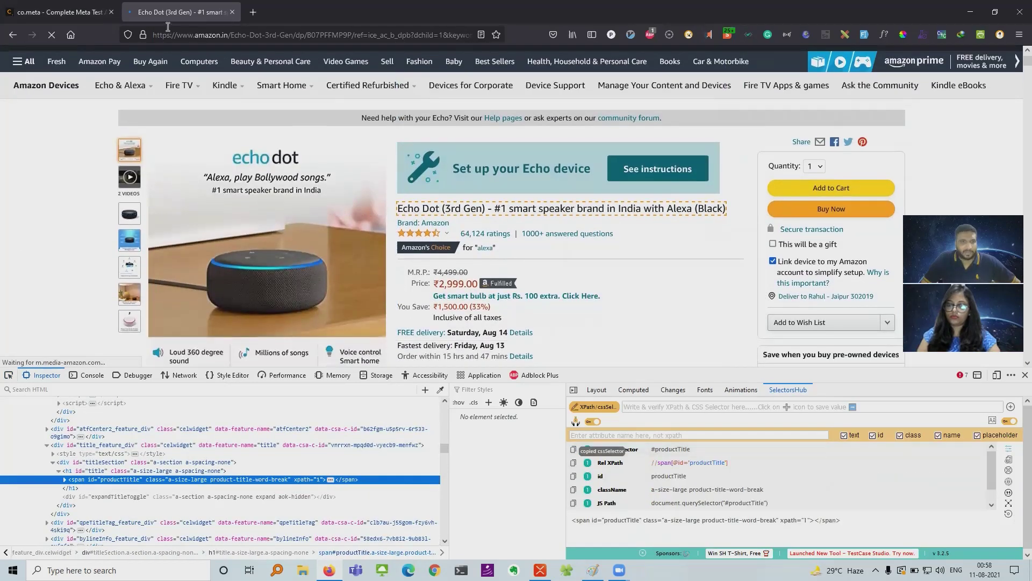
Add a co.meta step saving the value of selector #productTitle to environment variable productName, with screenshot and image comparison enabled.
click(95, 15)
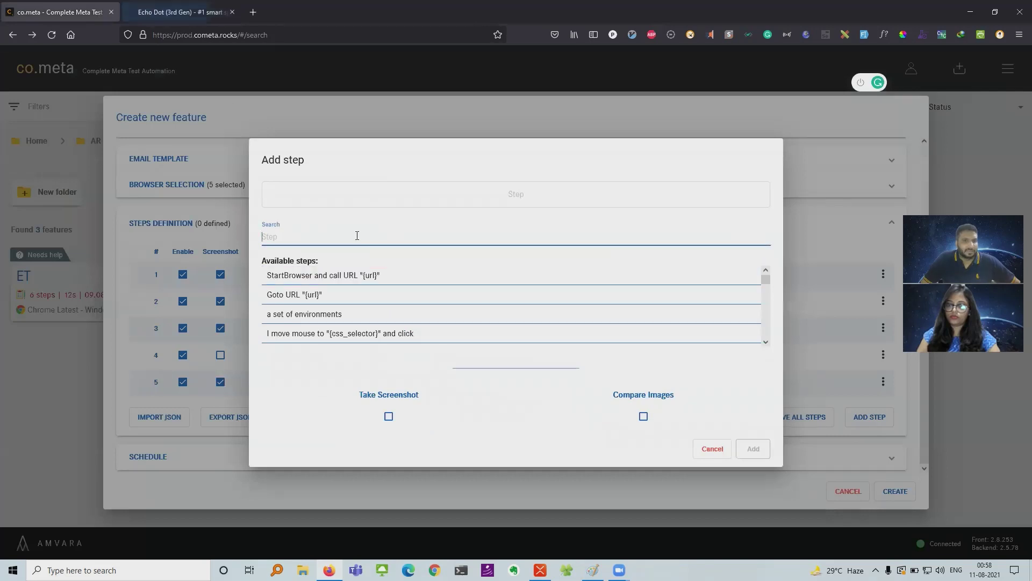
text(save)
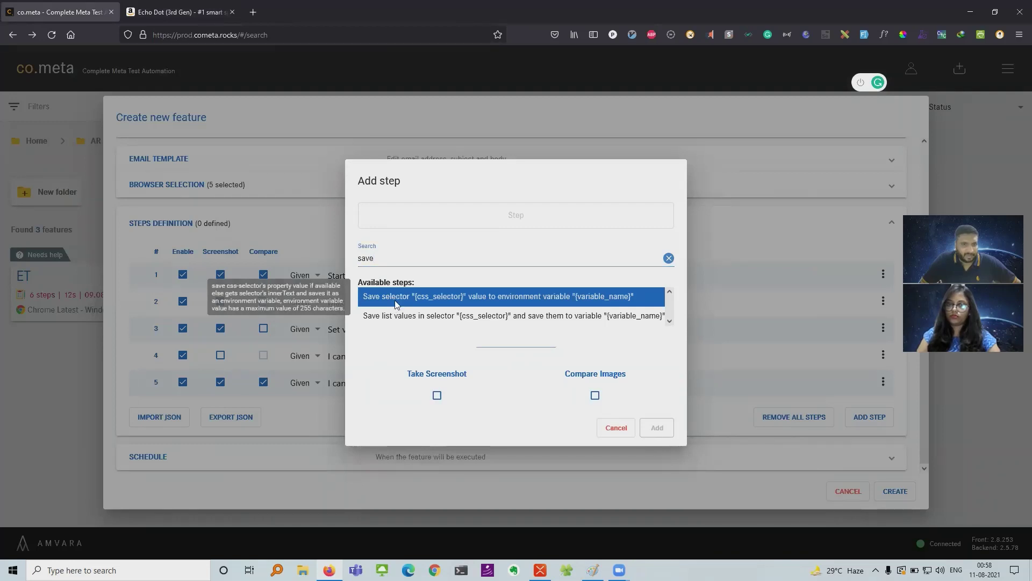
click(397, 304)
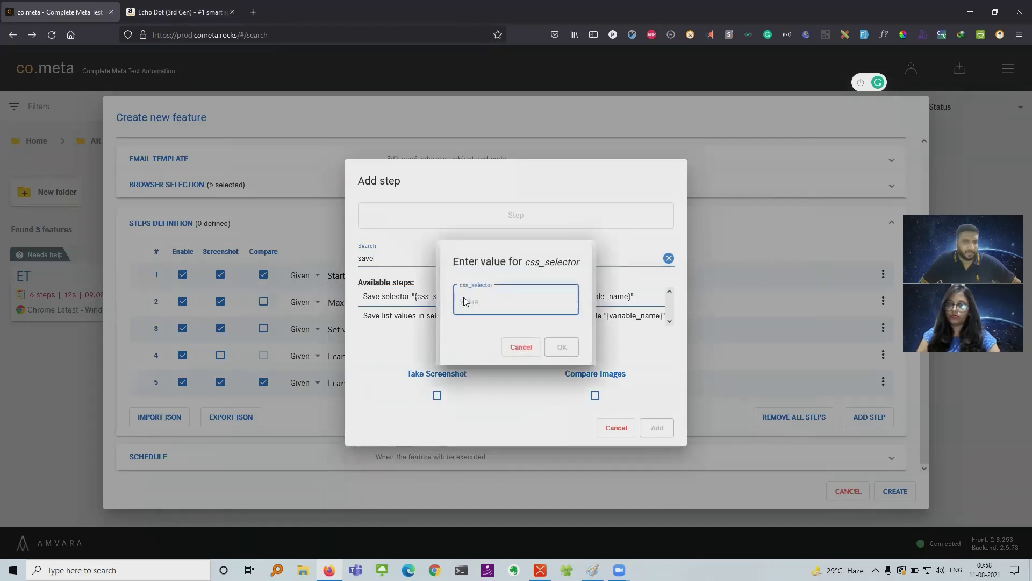
key(ctrl+v)
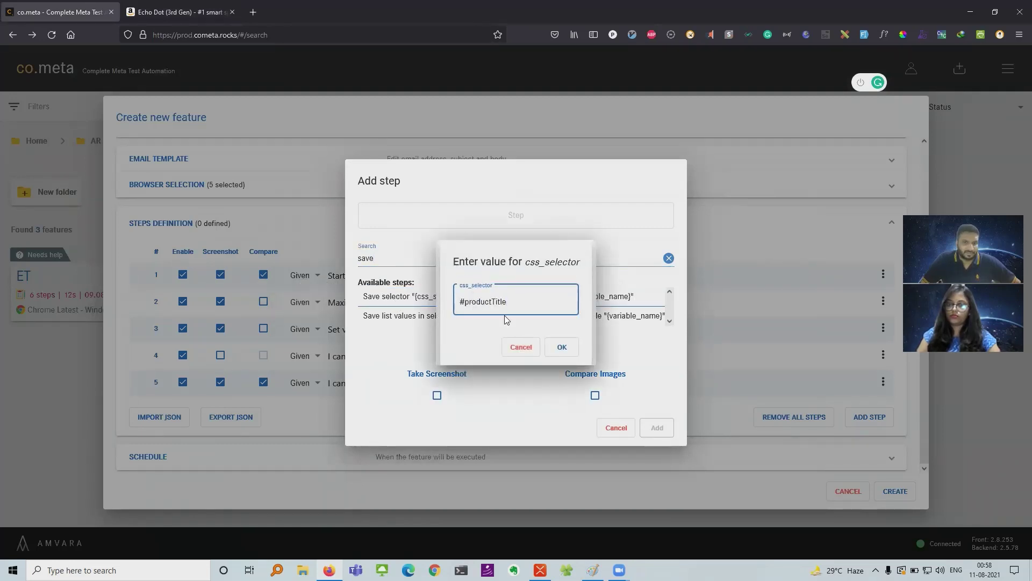
key(ctrl+a)
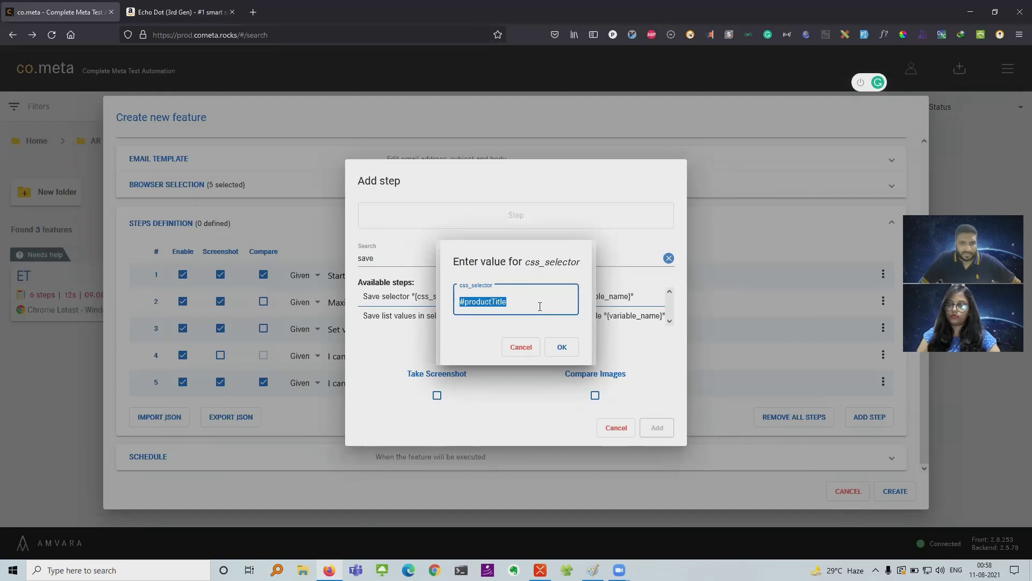
click(562, 341)
click(515, 301)
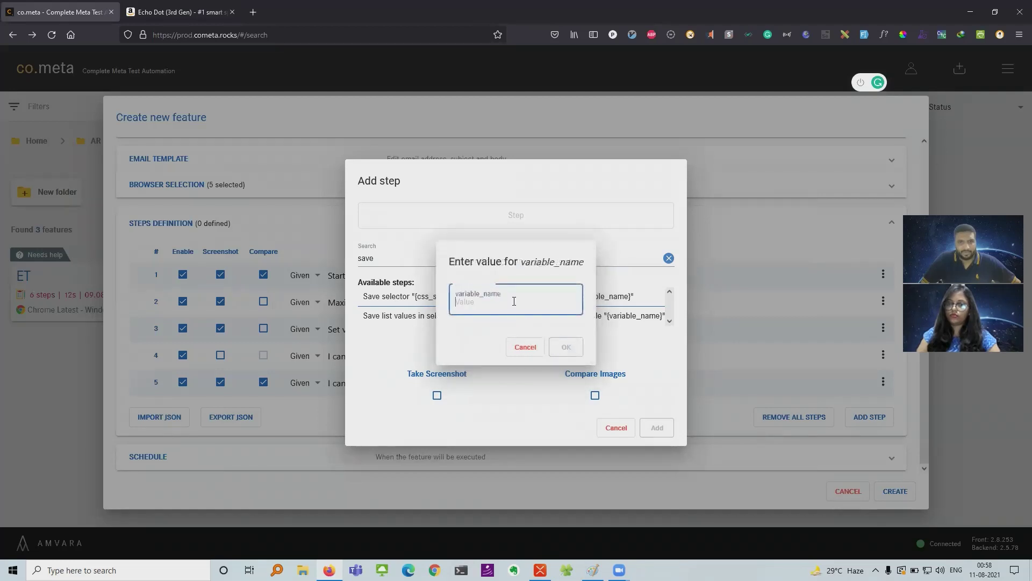
text(pr)
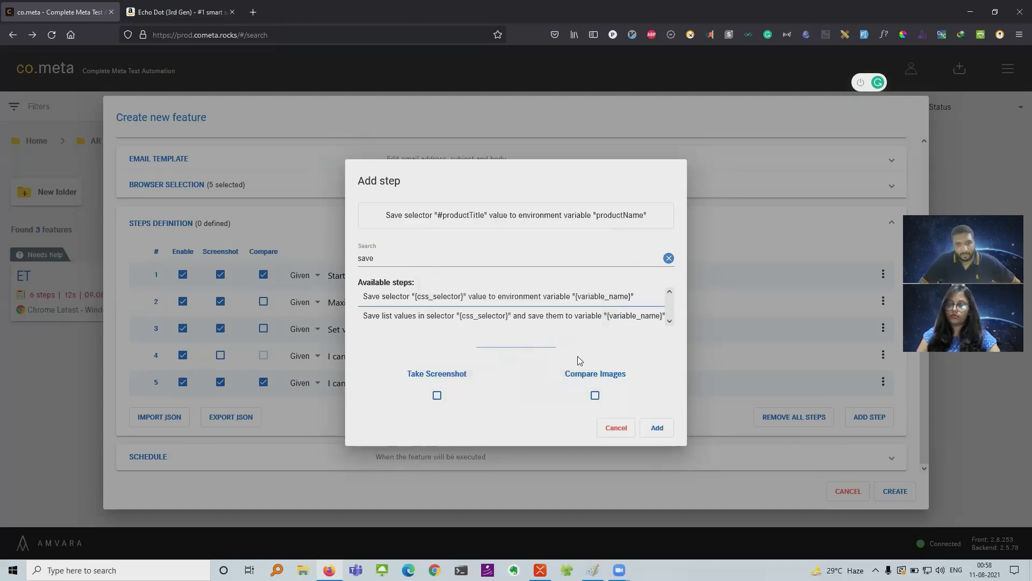
click(437, 396)
click(595, 395)
click(657, 427)
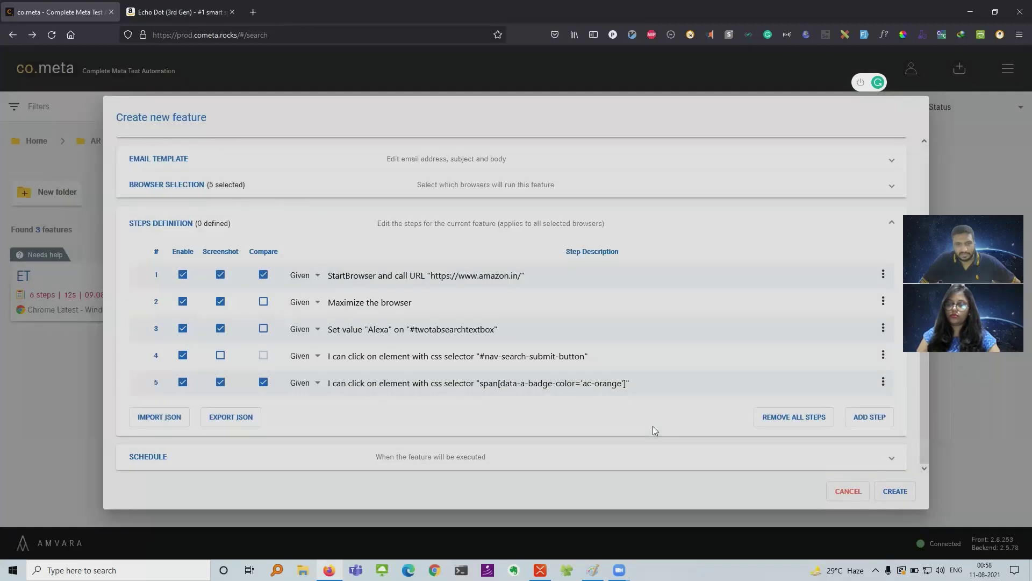
Switch to the Amazon product page and copy the relative CSS selector of the Add to Cart button from SelectorsHub.
click(183, 19)
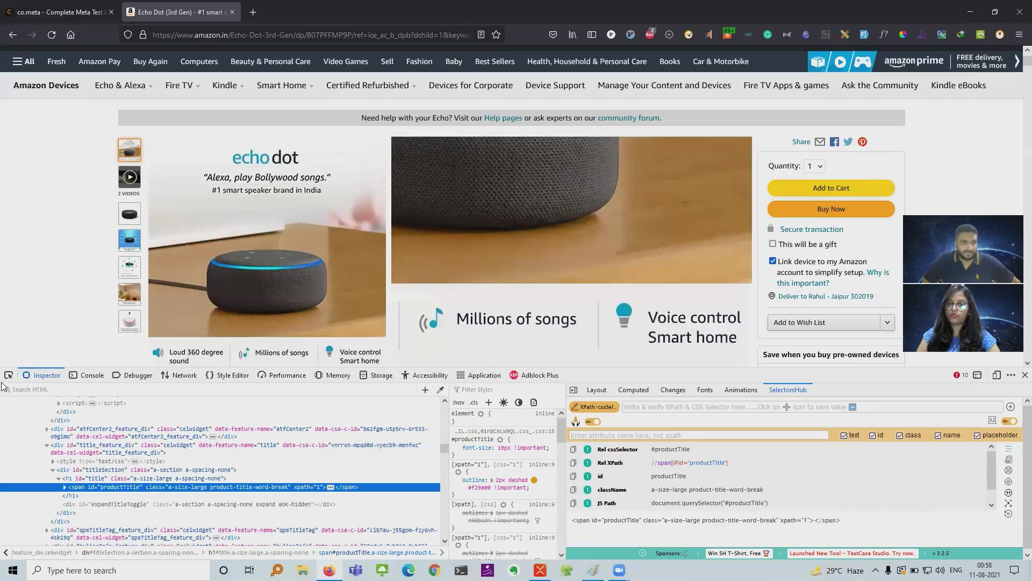
click(831, 188)
click(573, 449)
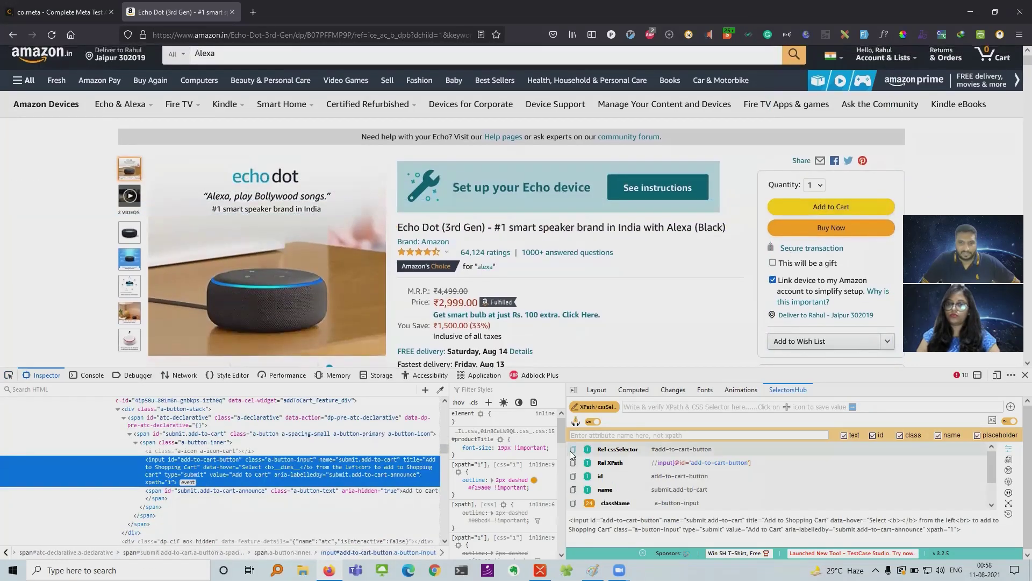
Add the "I can click on element with css selector" step to the co.meta feature with selector #add-to-cart-button and screenshot enabled.
click(50, 12)
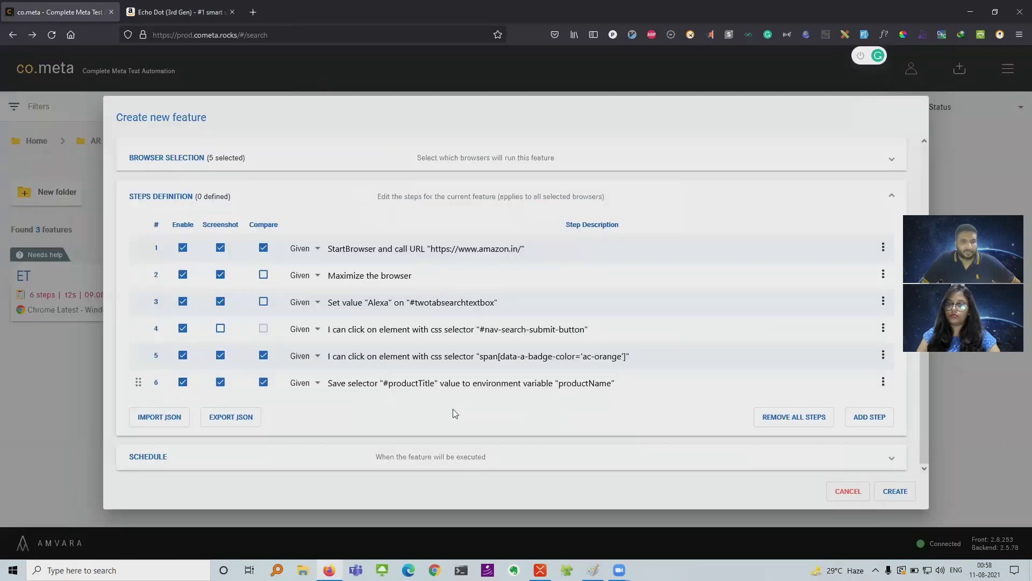
click(870, 418)
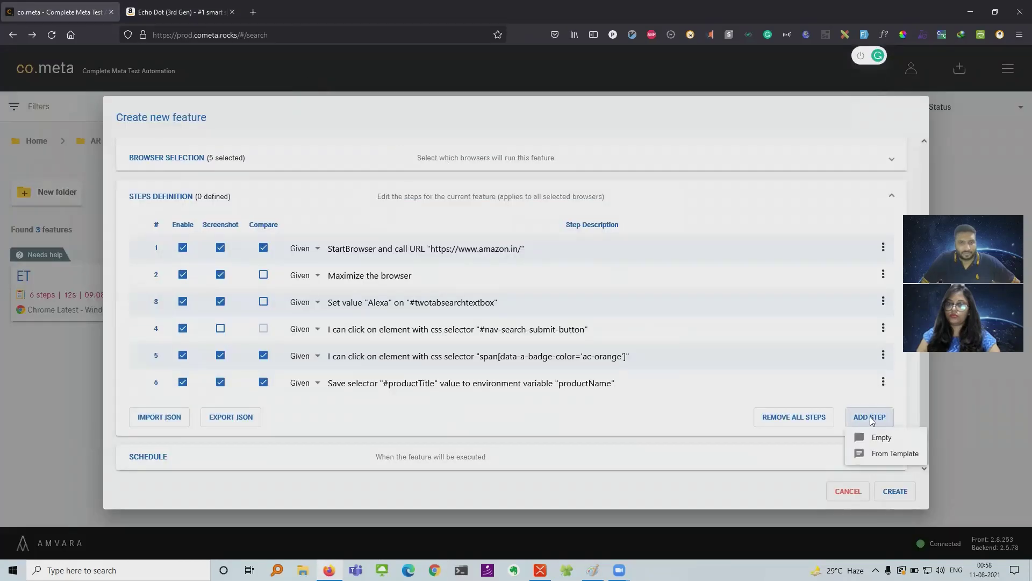
click(878, 454)
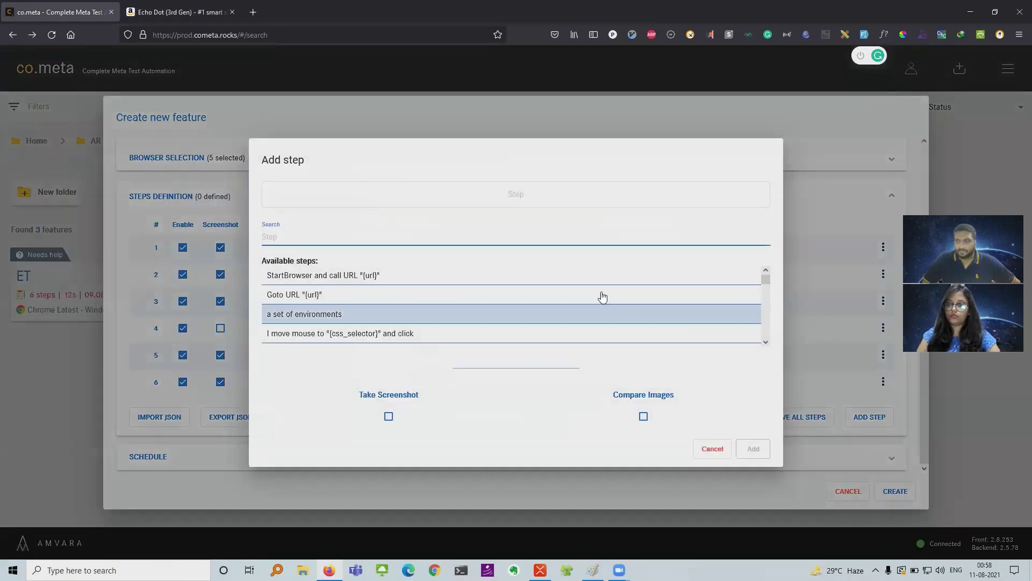
text(click)
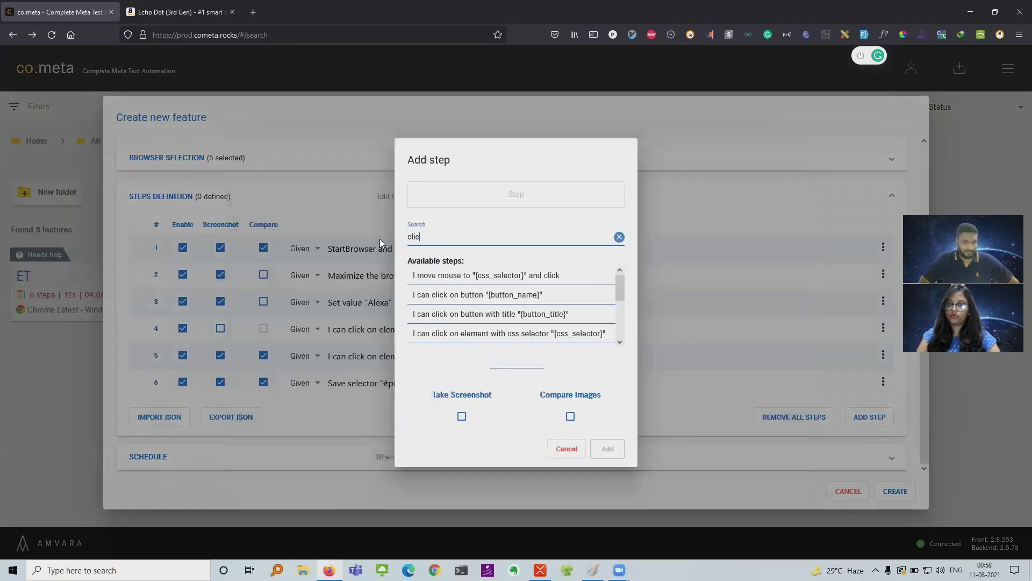
click(446, 332)
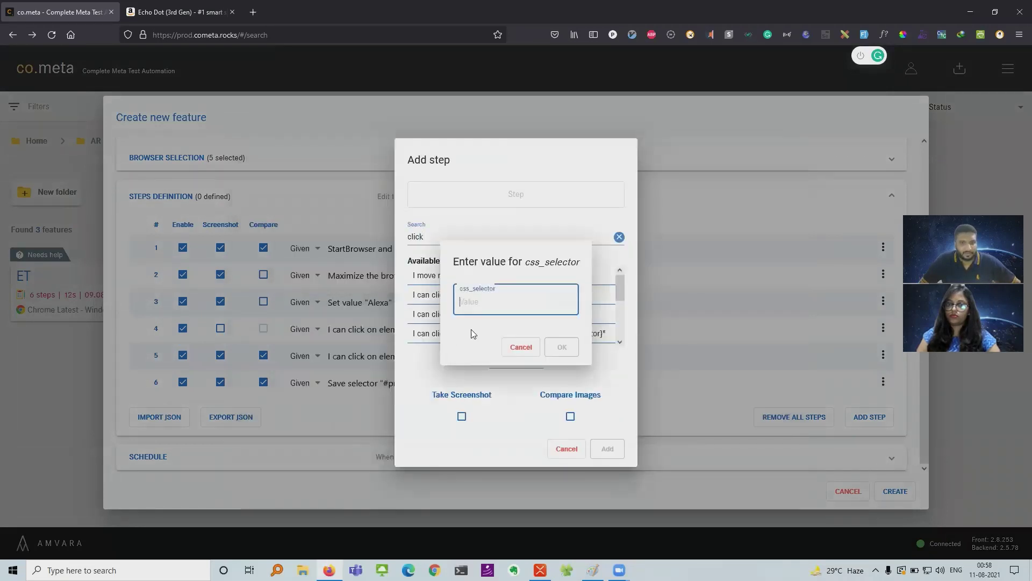
key(ctrl+v)
click(547, 348)
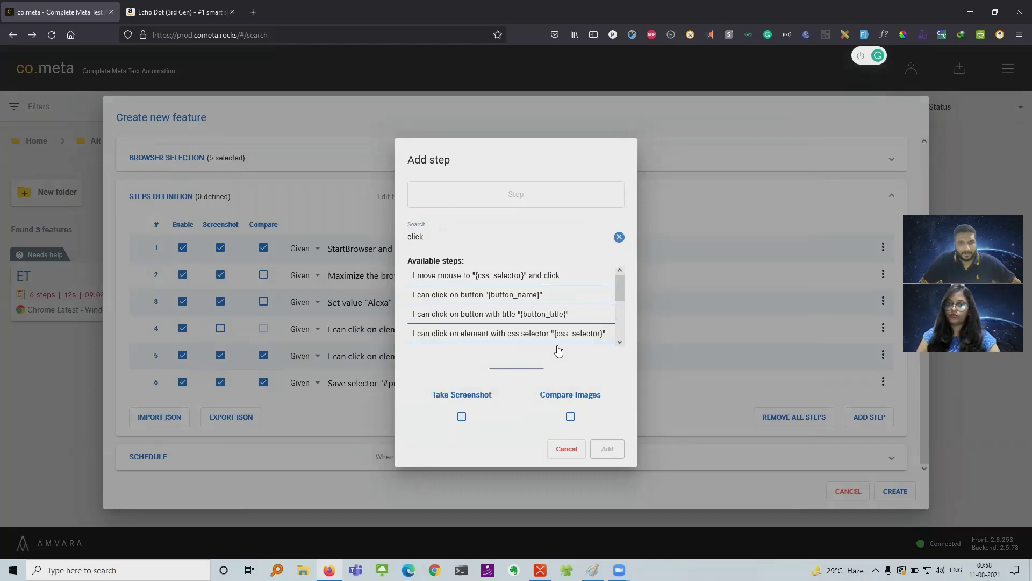
click(462, 416)
click(608, 449)
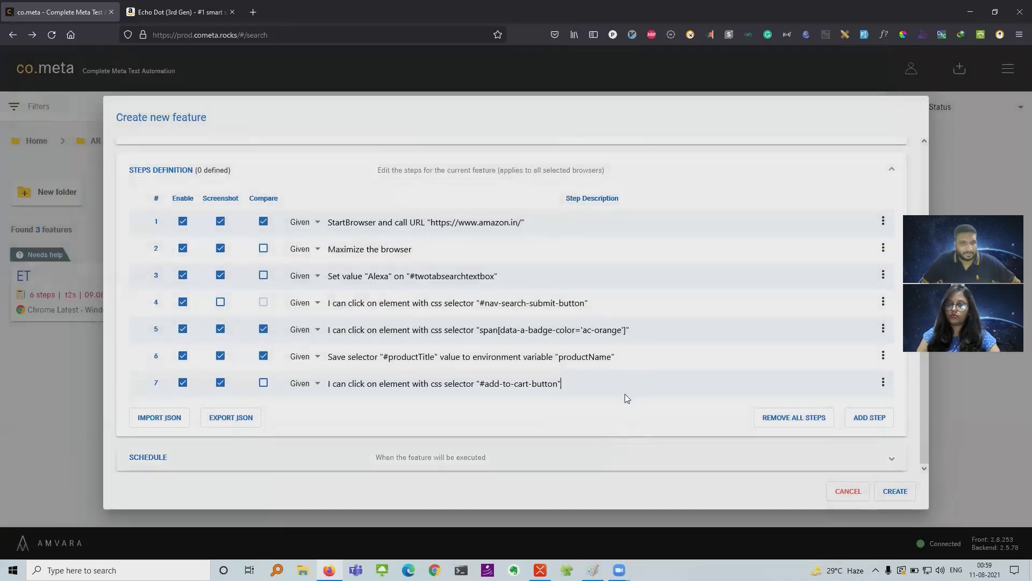
Start another step from a template, add the Echo Dot to the Amazon cart, and copy the Cart button's relative CSS selector from SelectorsHub.
click(871, 417)
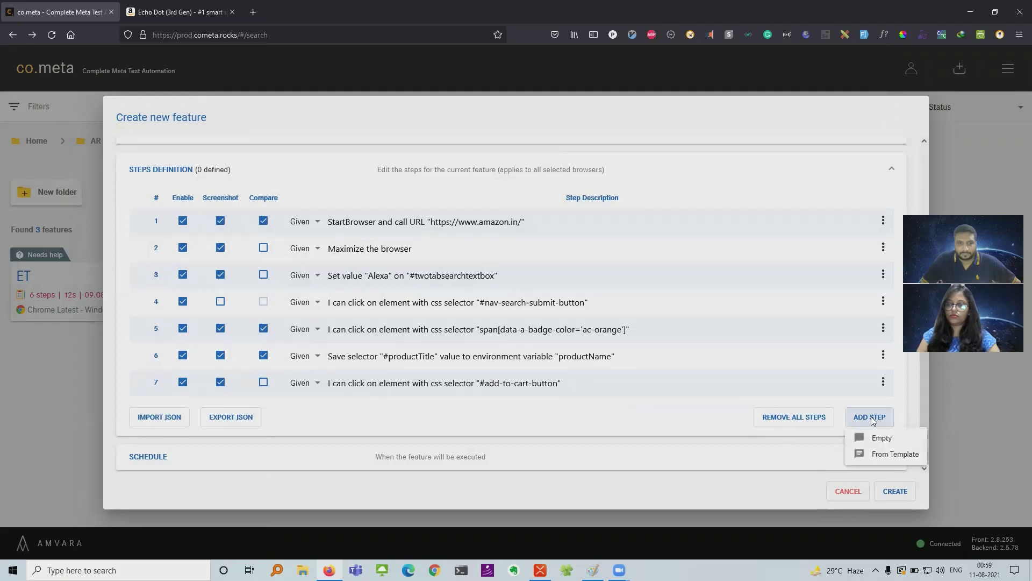
click(877, 453)
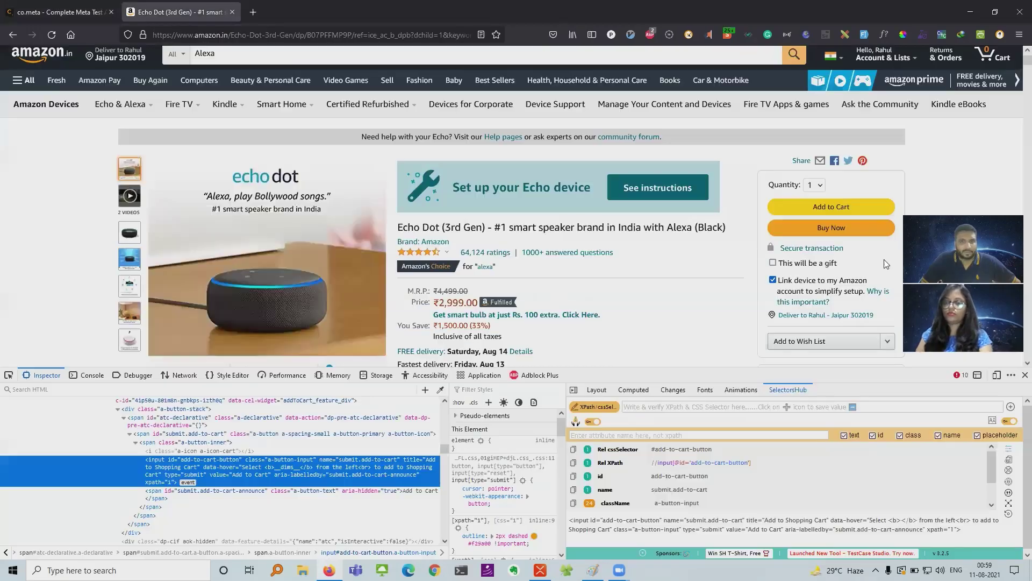
click(178, 12)
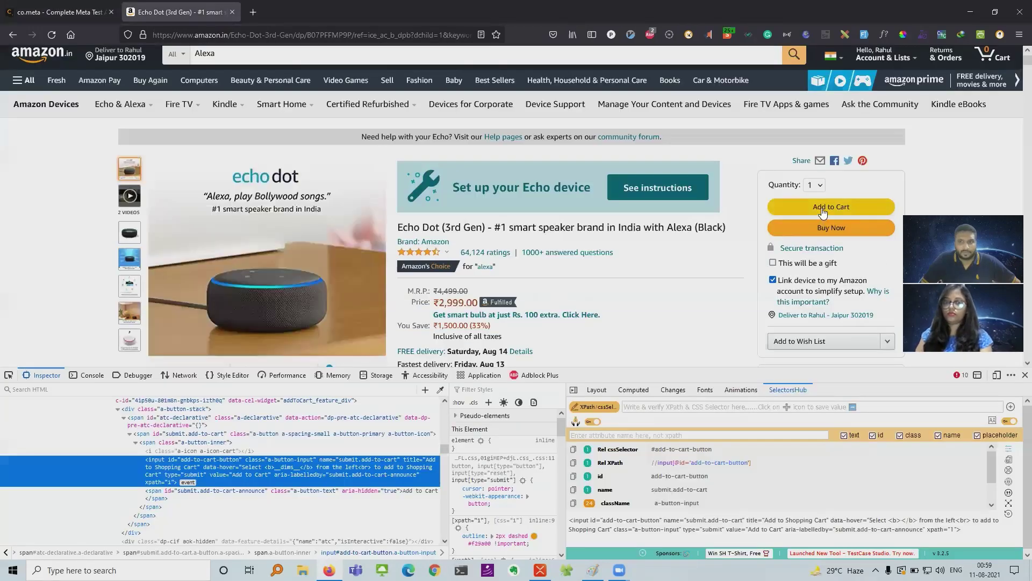
click(823, 210)
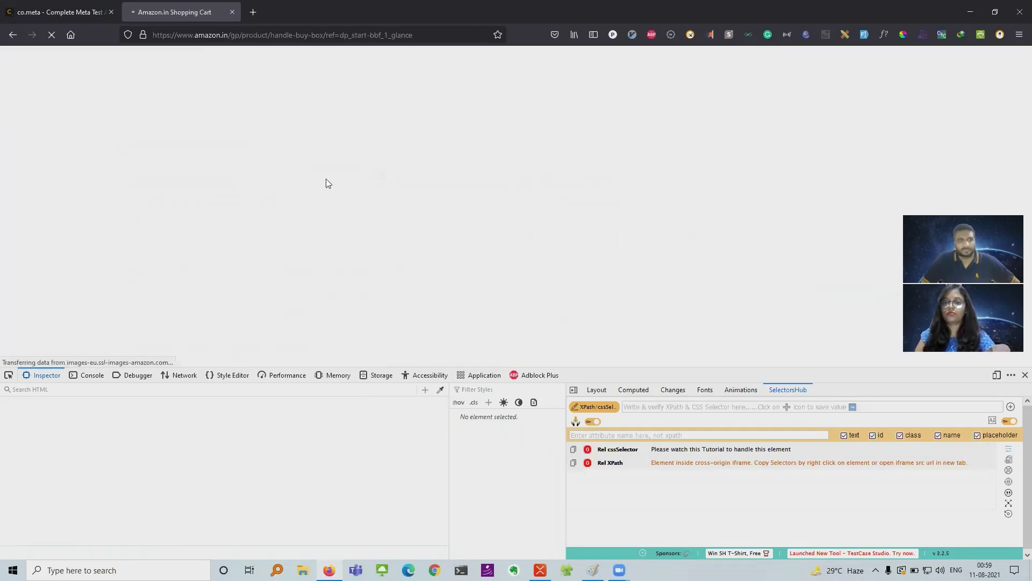
click(8, 376)
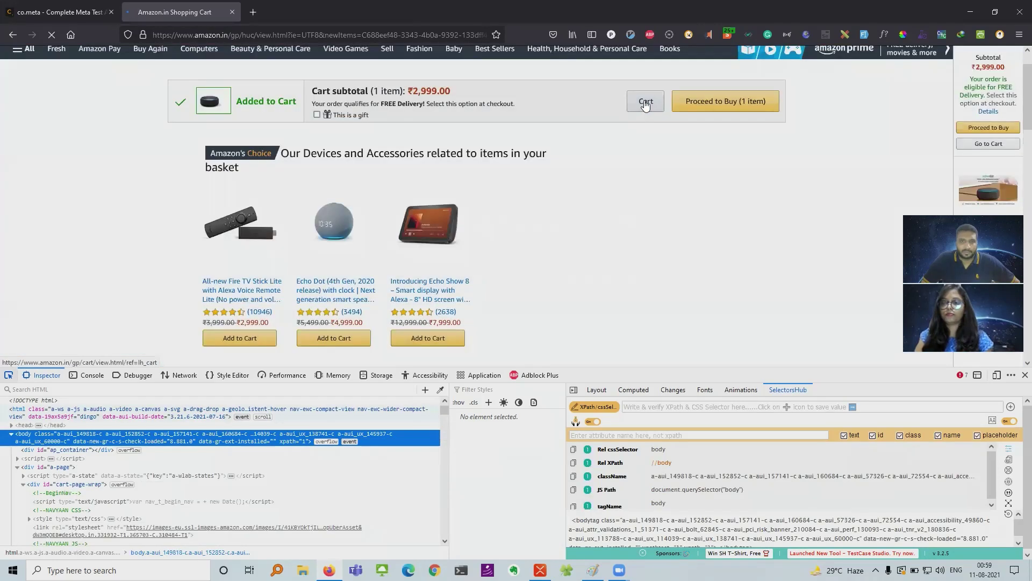
click(646, 105)
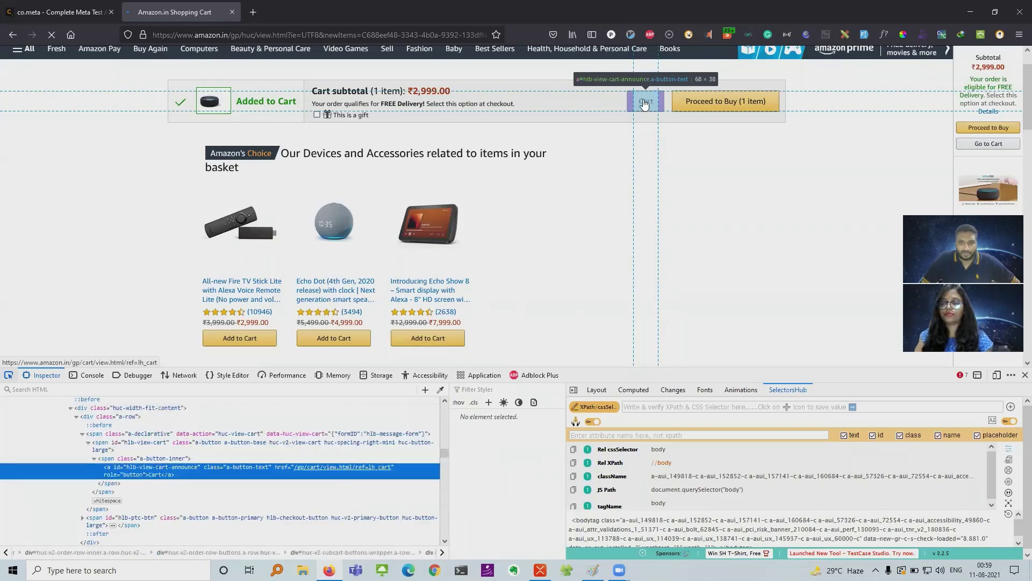
click(573, 448)
Return to co.meta and add the "I can click on element with css selector" step with selector #hlb-view-cart-announce, with screenshot and image comparison enabled.
click(65, 12)
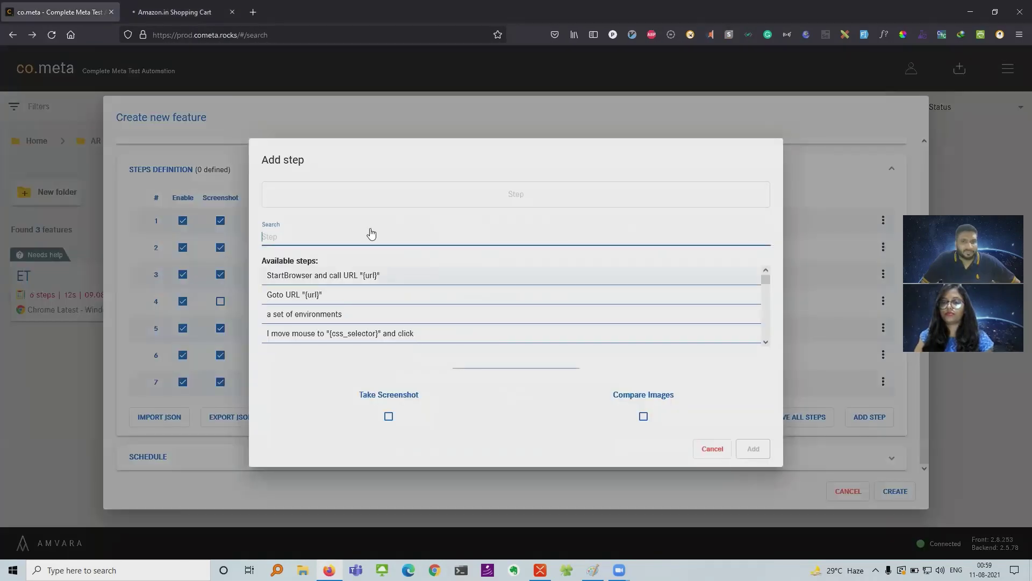
text(cil)
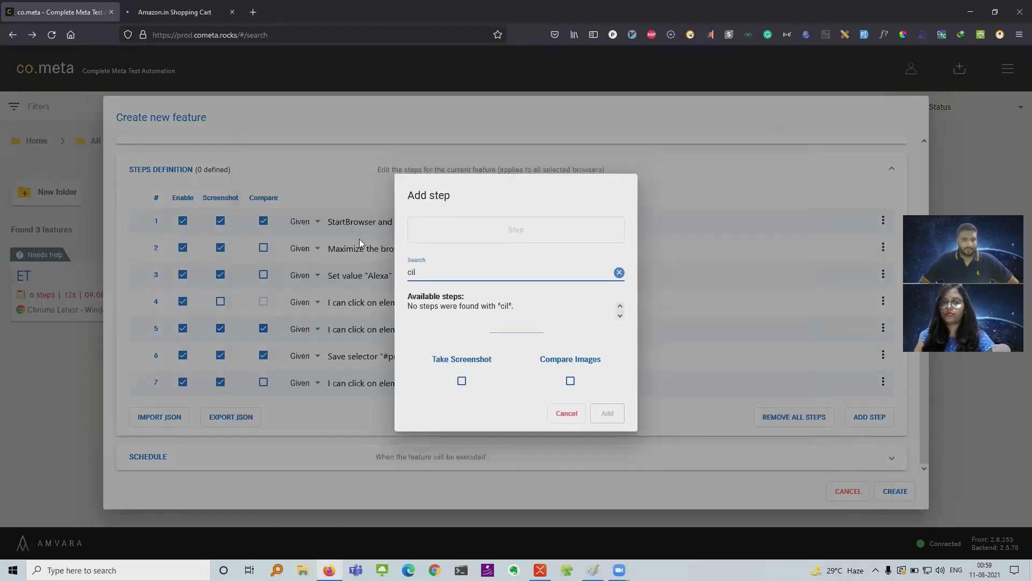
key(BackSpace)
text(lick)
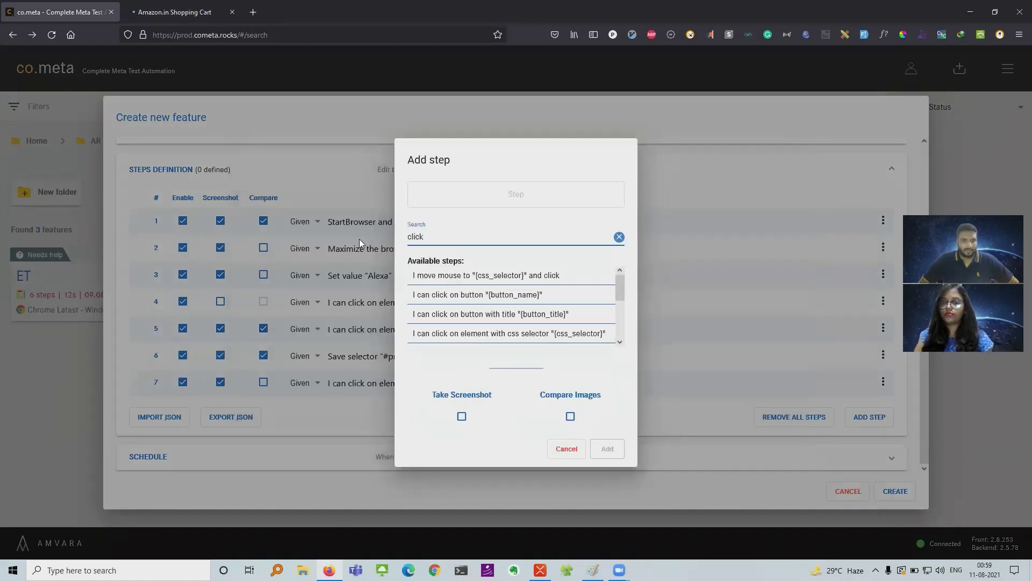
click(458, 334)
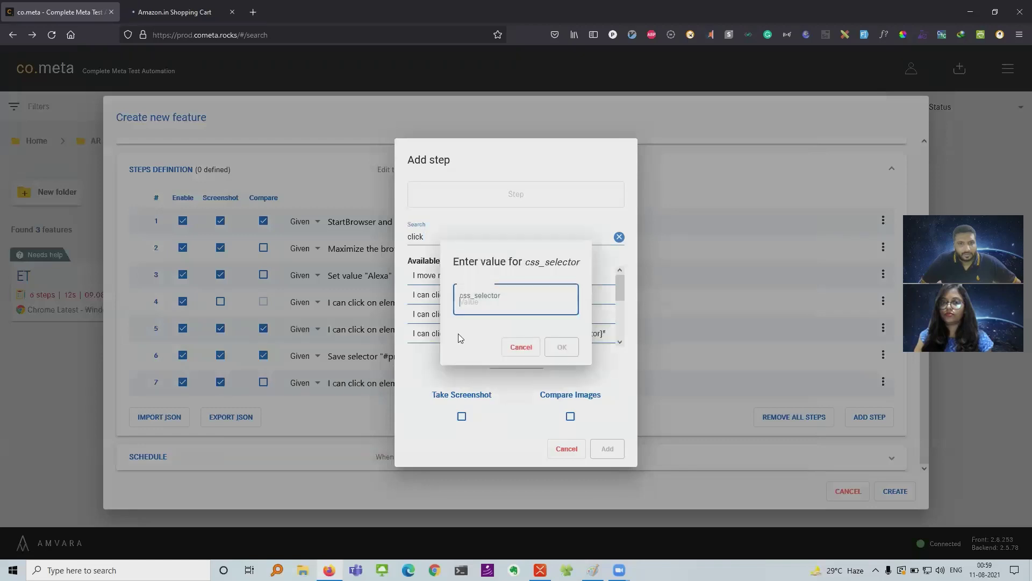
key(ctrl+v)
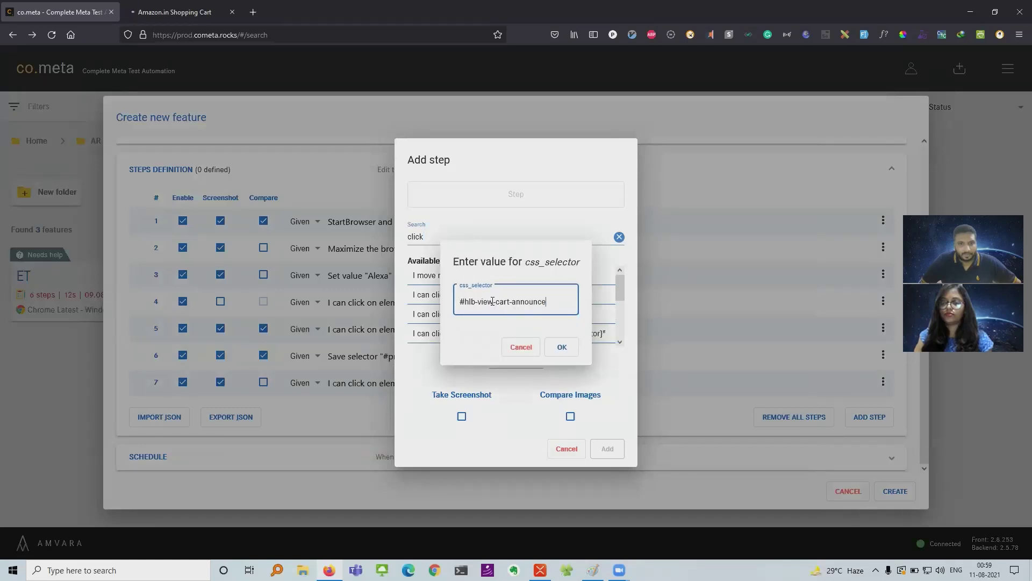
click(557, 350)
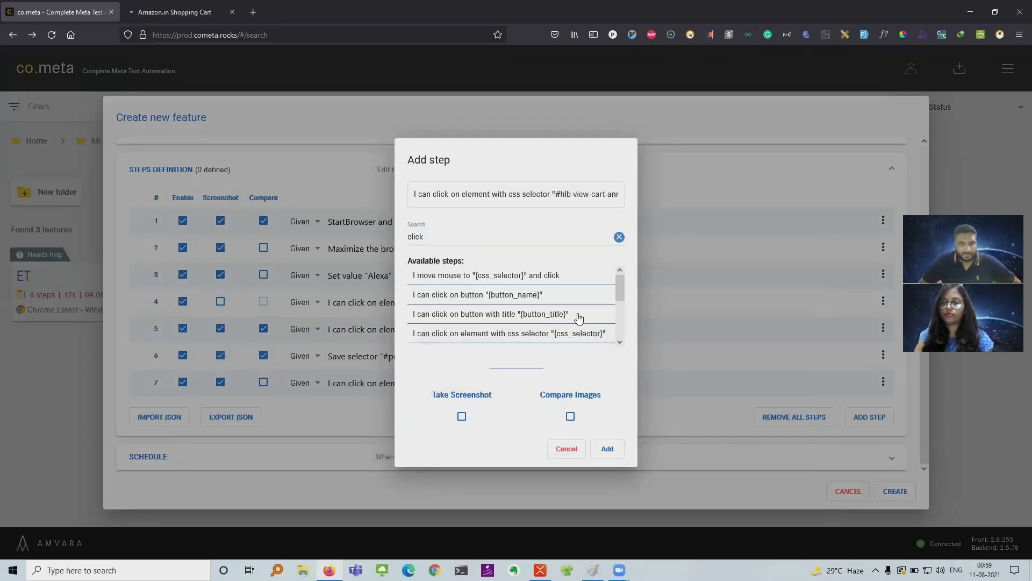
click(571, 416)
click(607, 449)
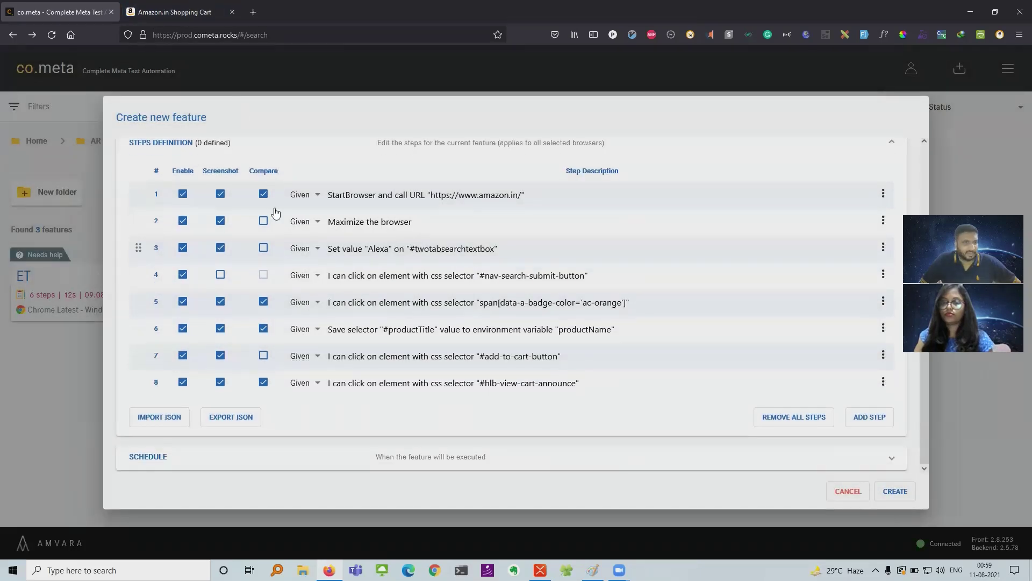
Switch to Amazon, open the shopping cart and check the product title listed there.
click(226, 11)
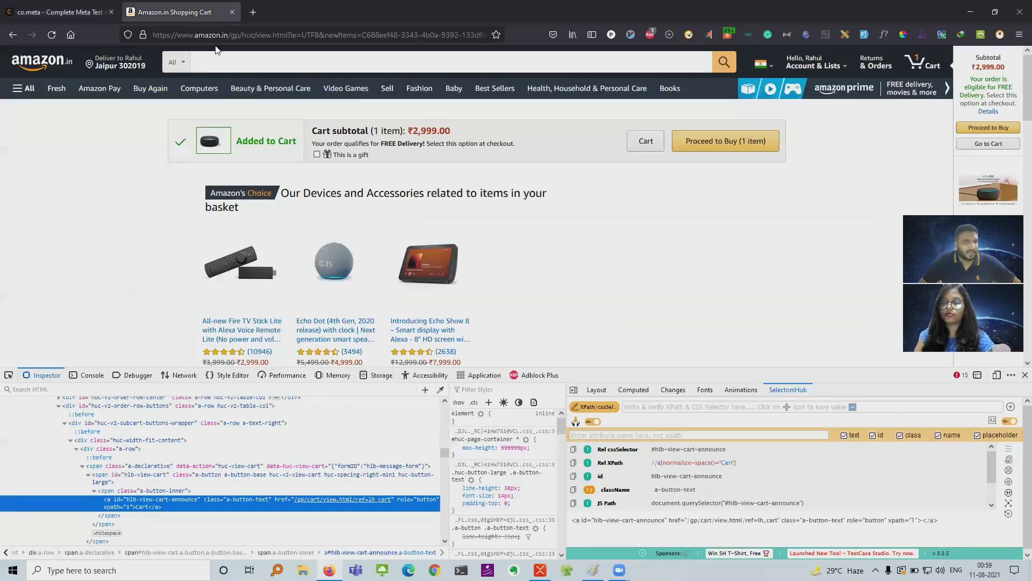
click(646, 143)
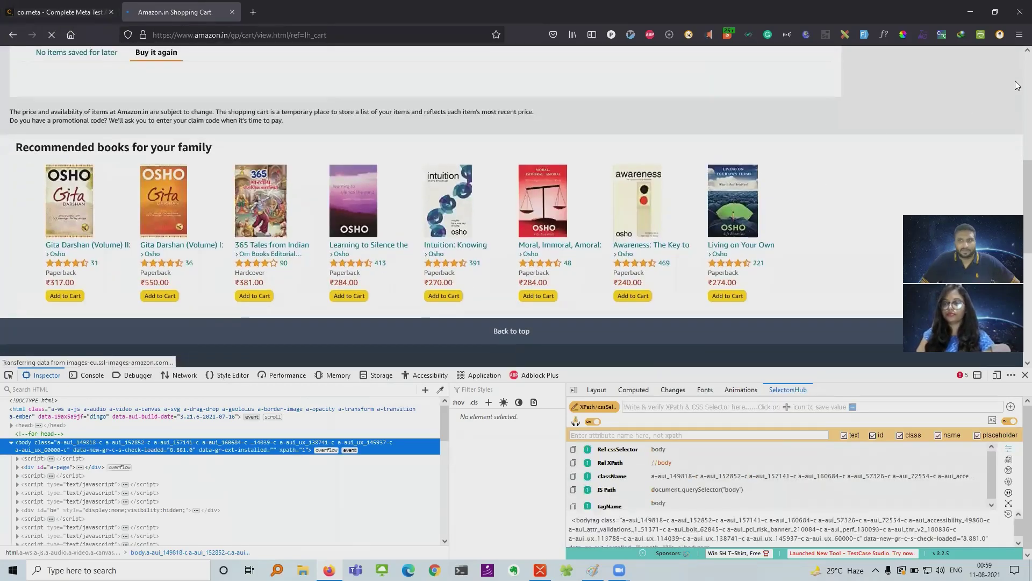
scroll(1016, 79, up, 5)
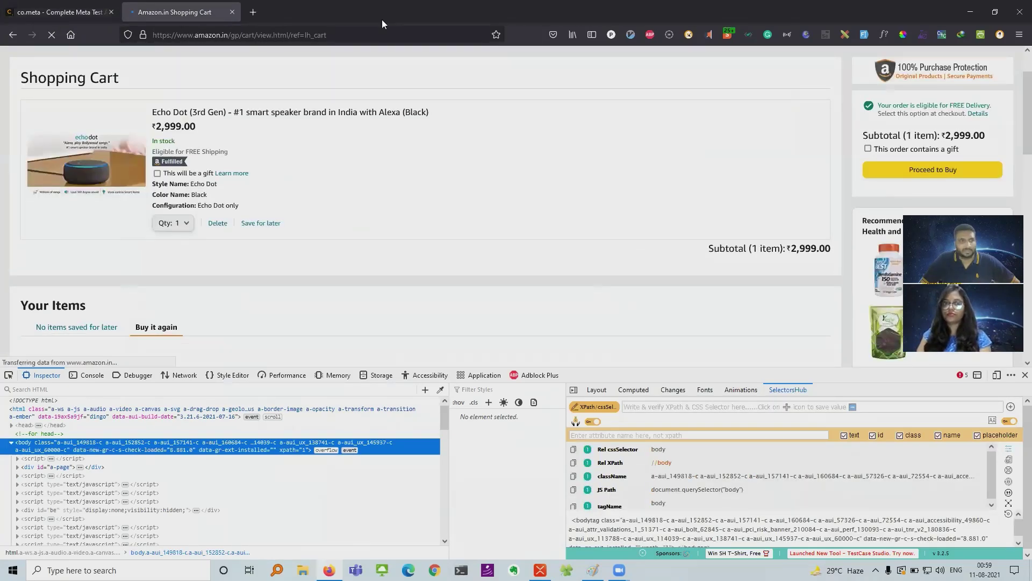
Return to co.meta and add the template step "I can see" with value $productName, with screenshot and image comparison enabled.
click(46, 18)
click(869, 417)
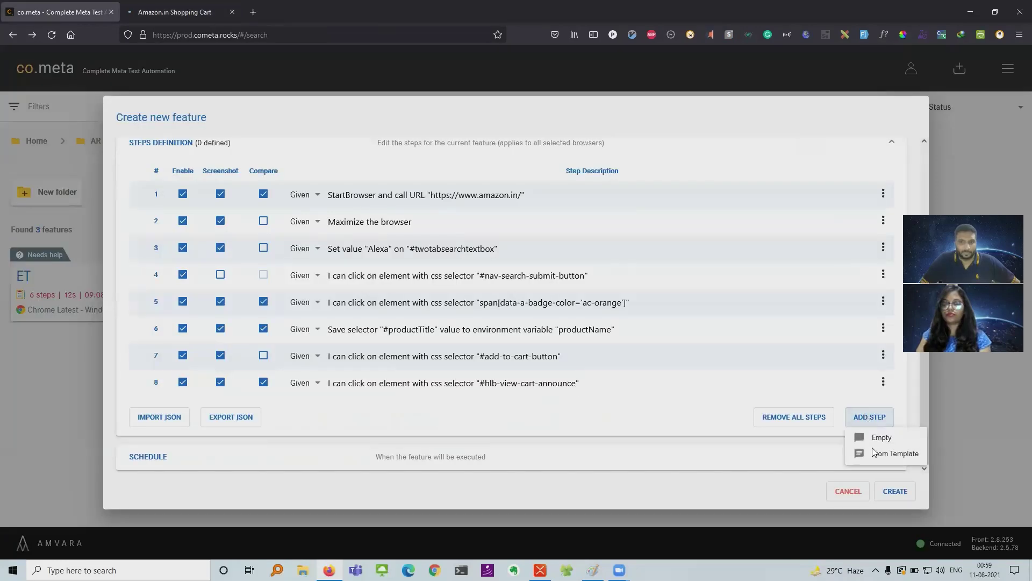
click(881, 452)
click(299, 231)
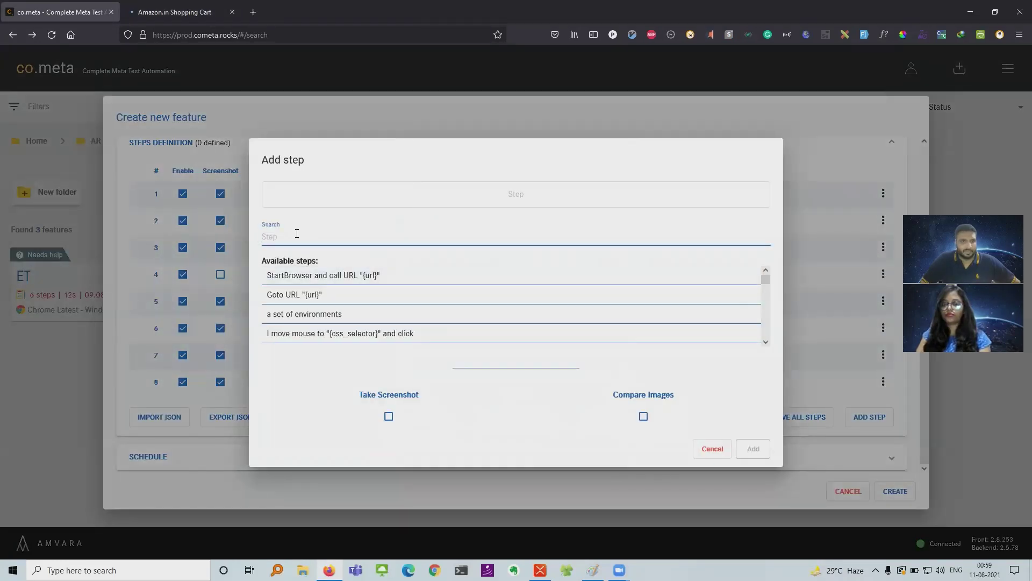
text(i )
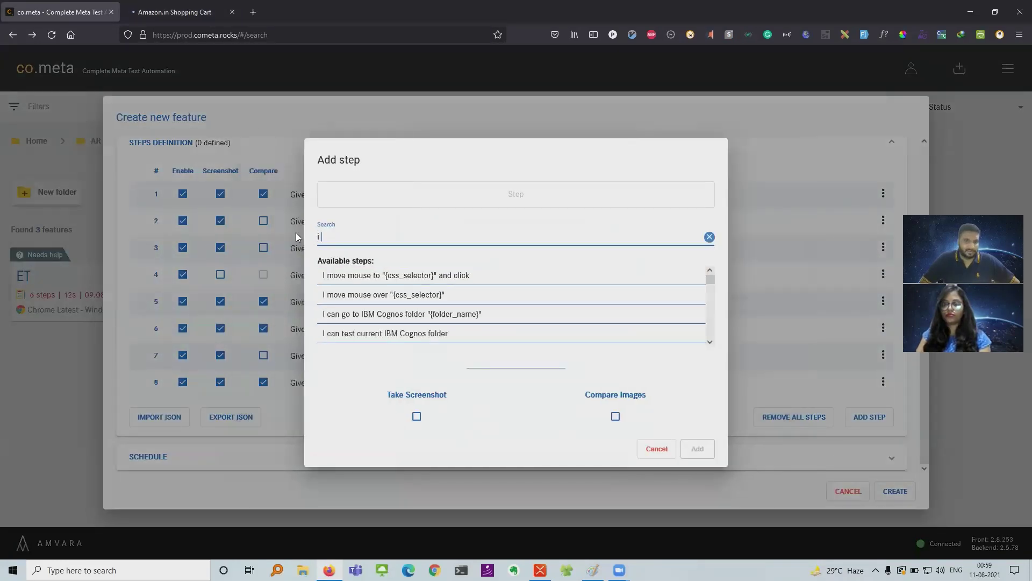
text(can se)
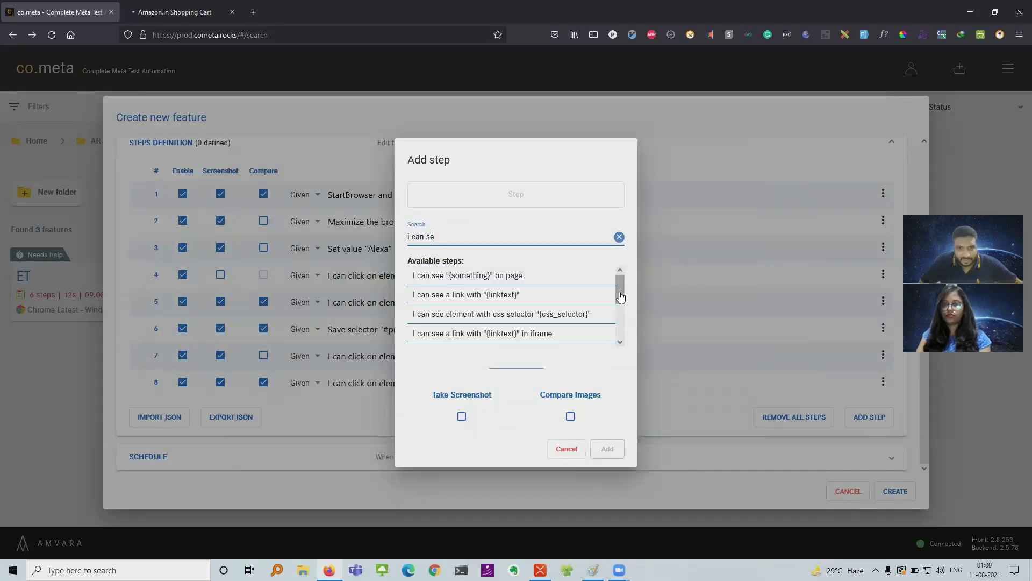
scroll(618, 343, down, 2)
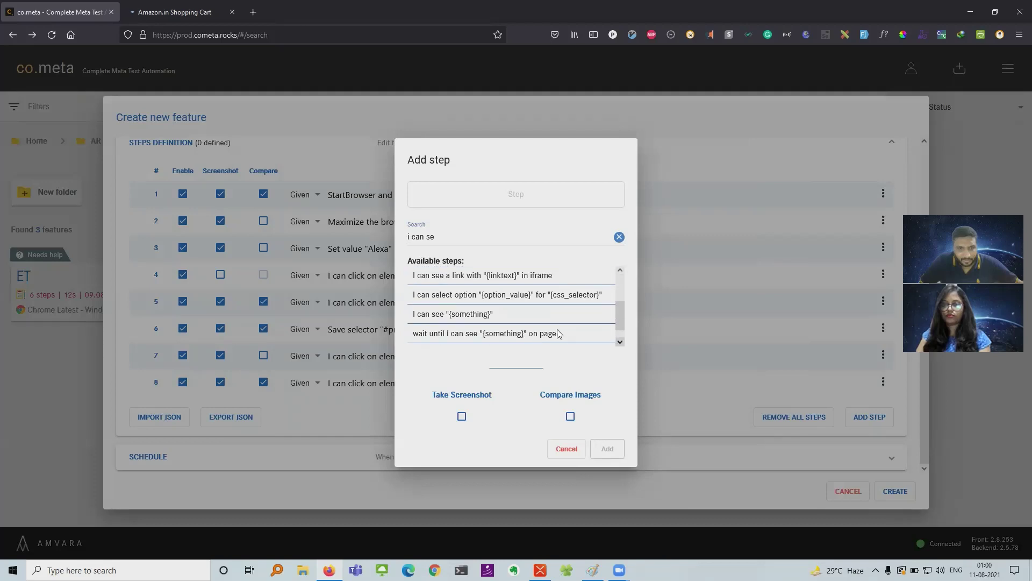
click(491, 318)
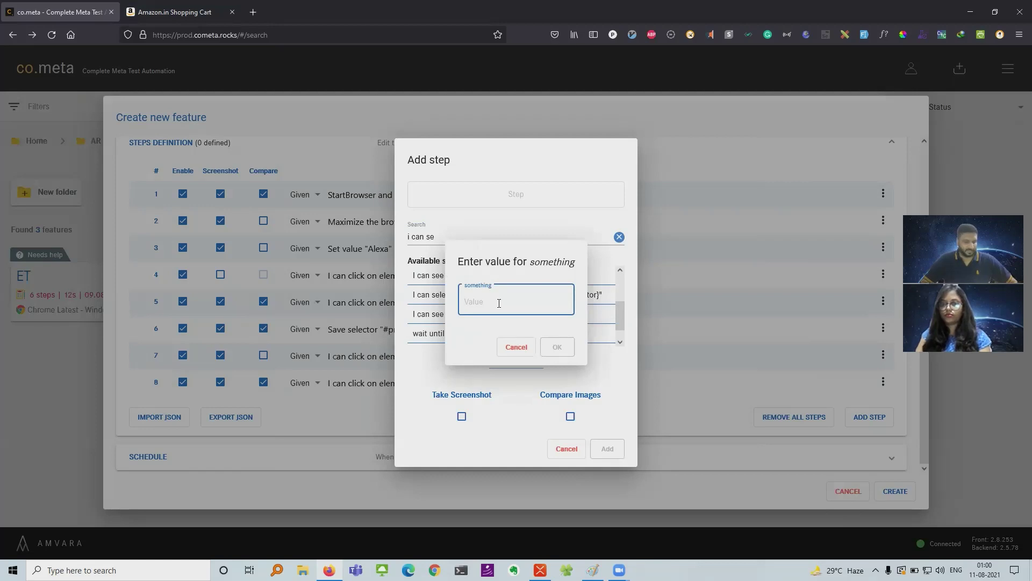
text($)
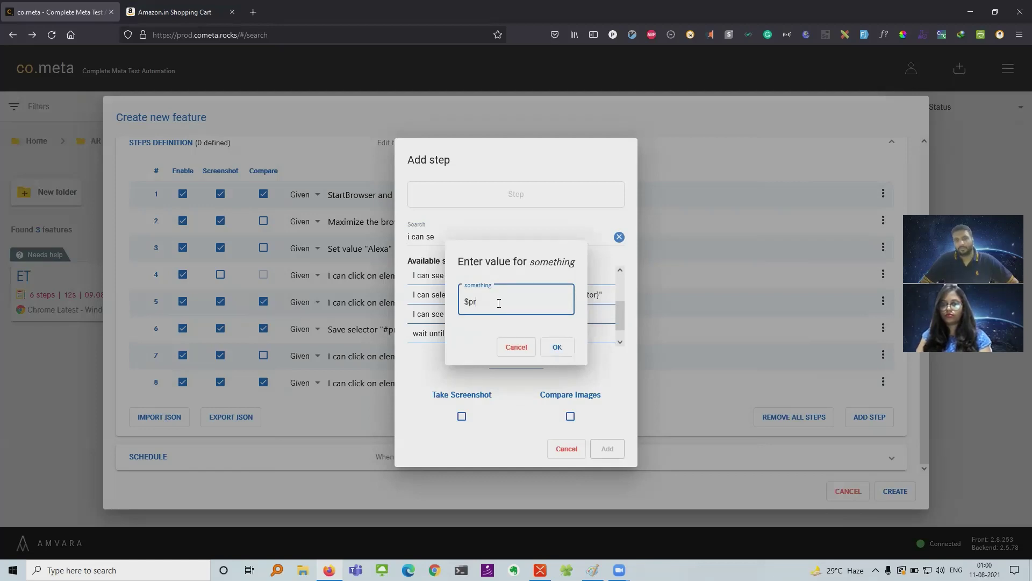
text(pr)
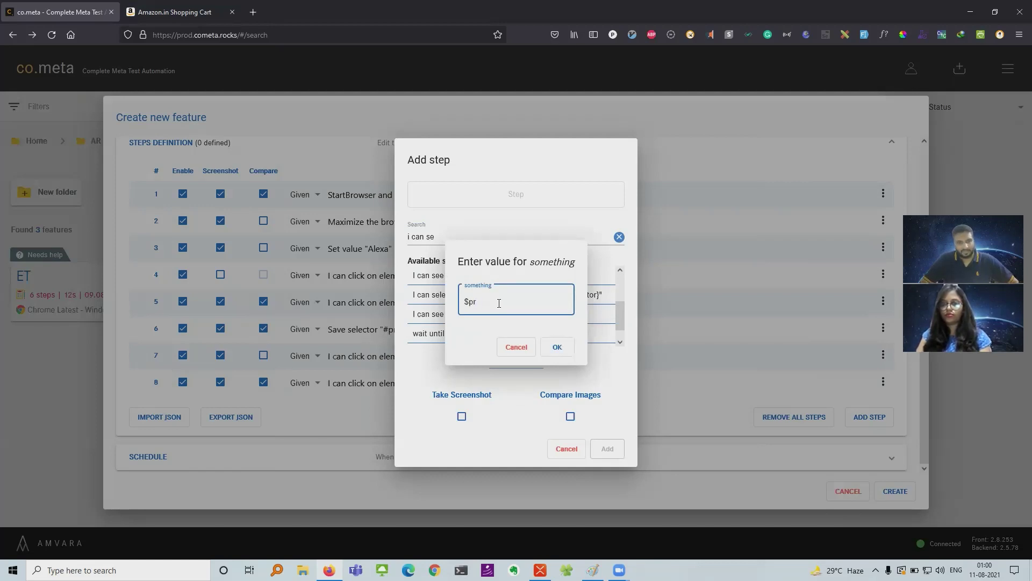
text(oductName)
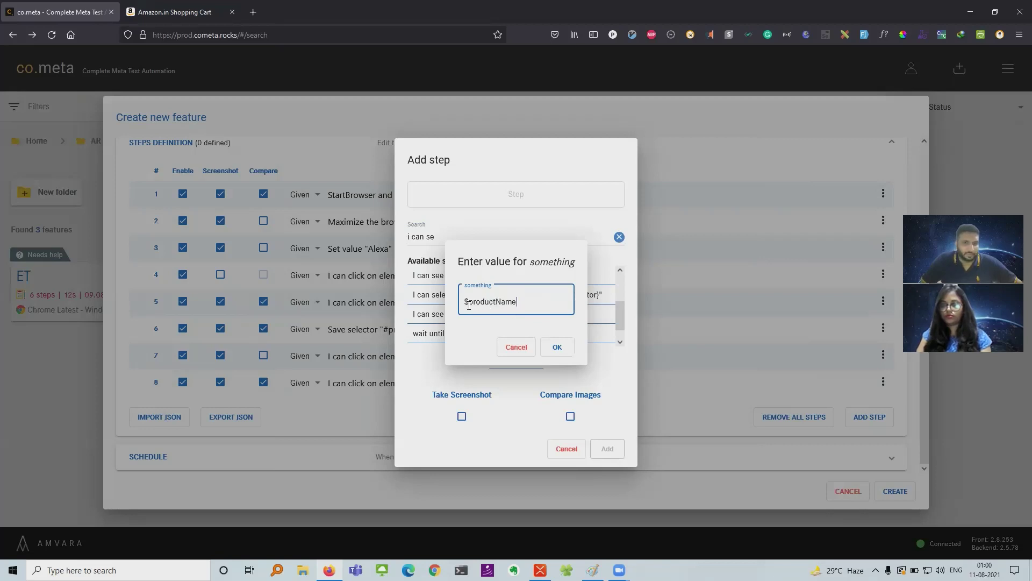
click(557, 348)
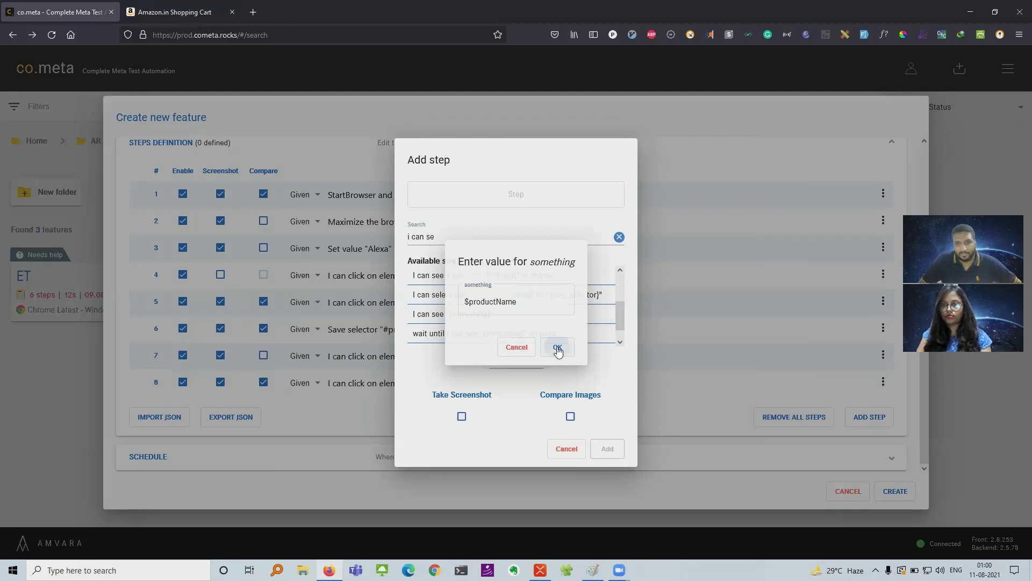
click(461, 418)
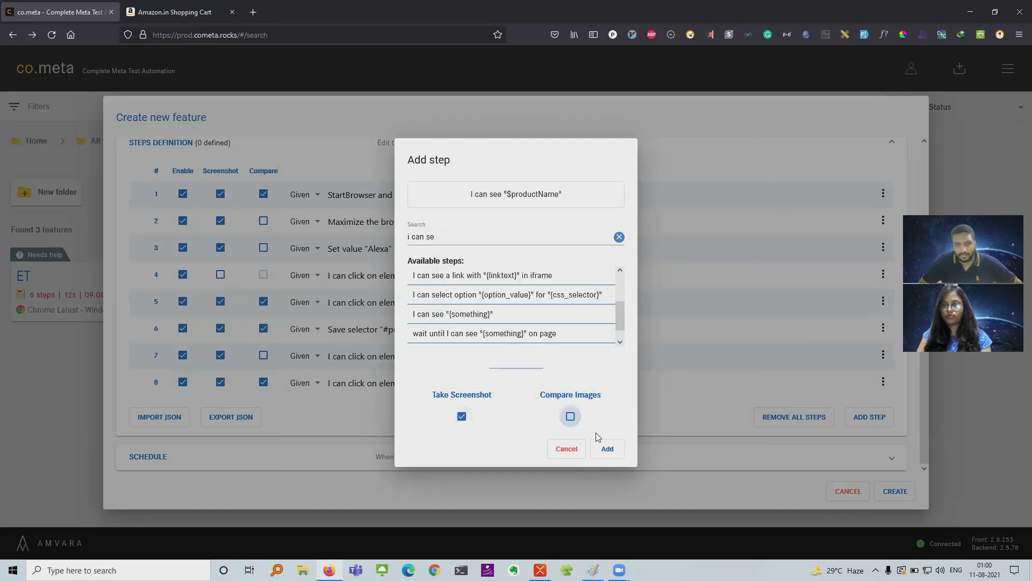
click(613, 455)
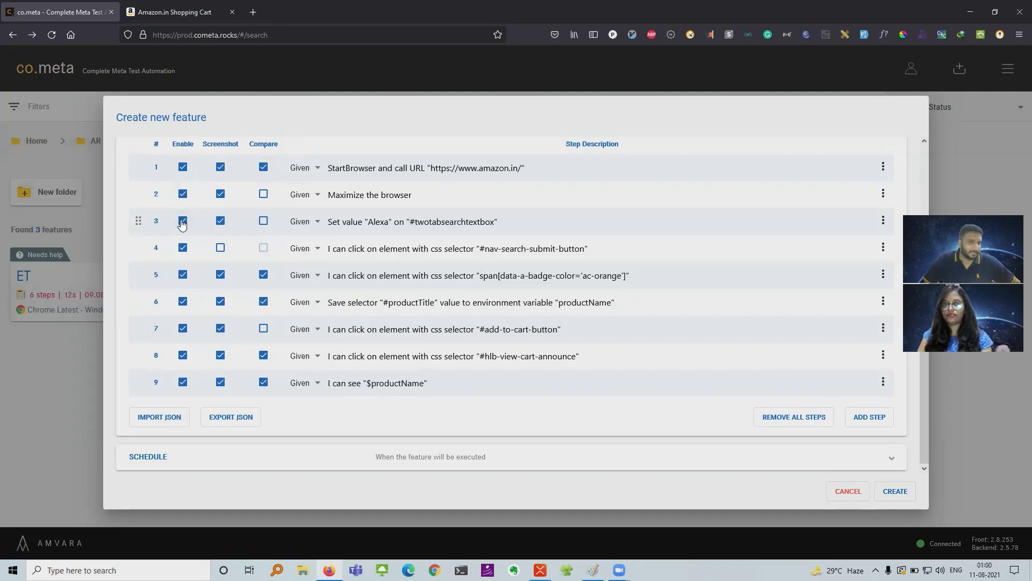
Disable and re-enable the search submit button step in the steps definition.
click(183, 248)
click(183, 248)
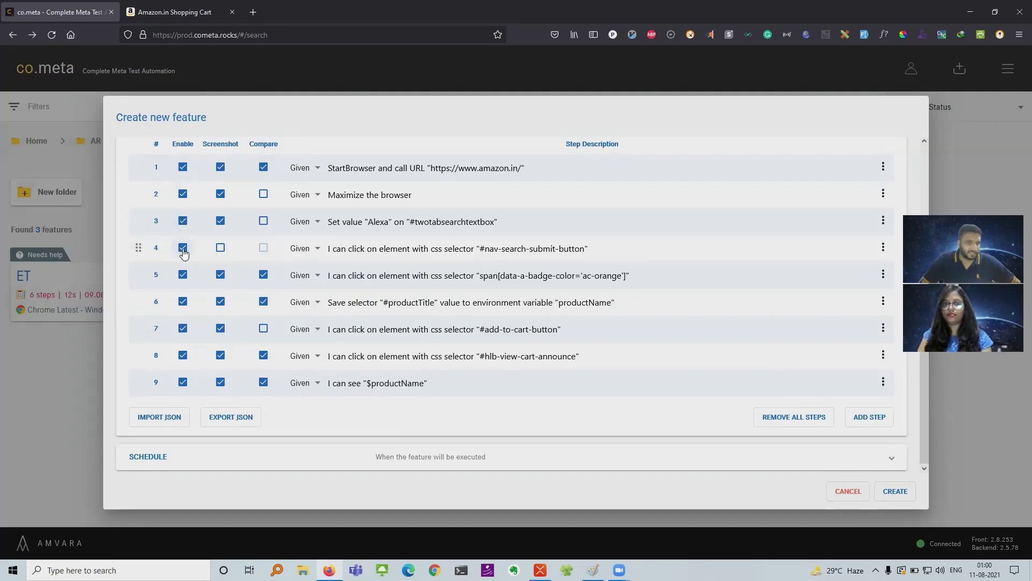
Export the feature's steps as JSON to the clipboard and paste them into a new Notepad document.
click(220, 420)
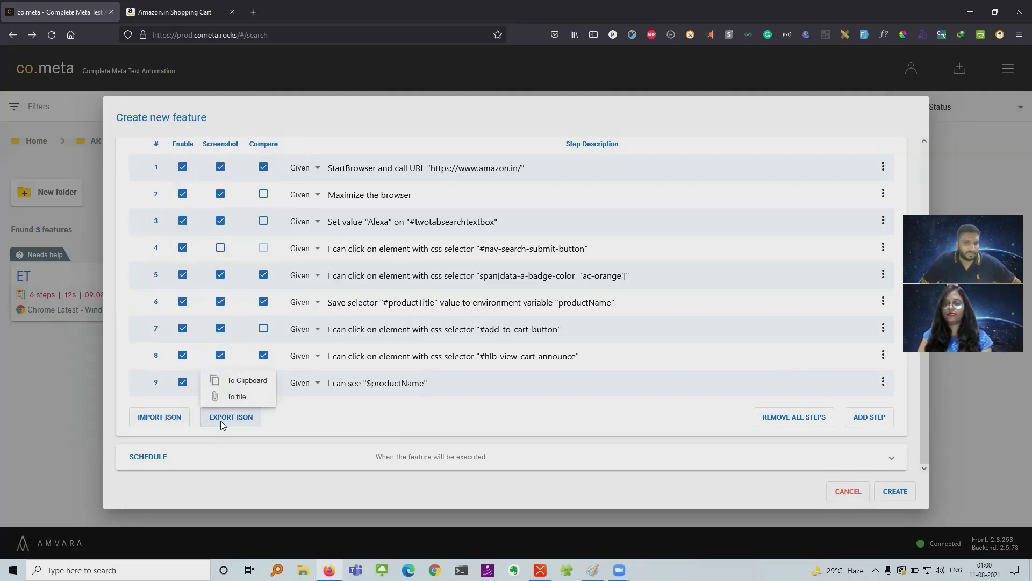
click(237, 382)
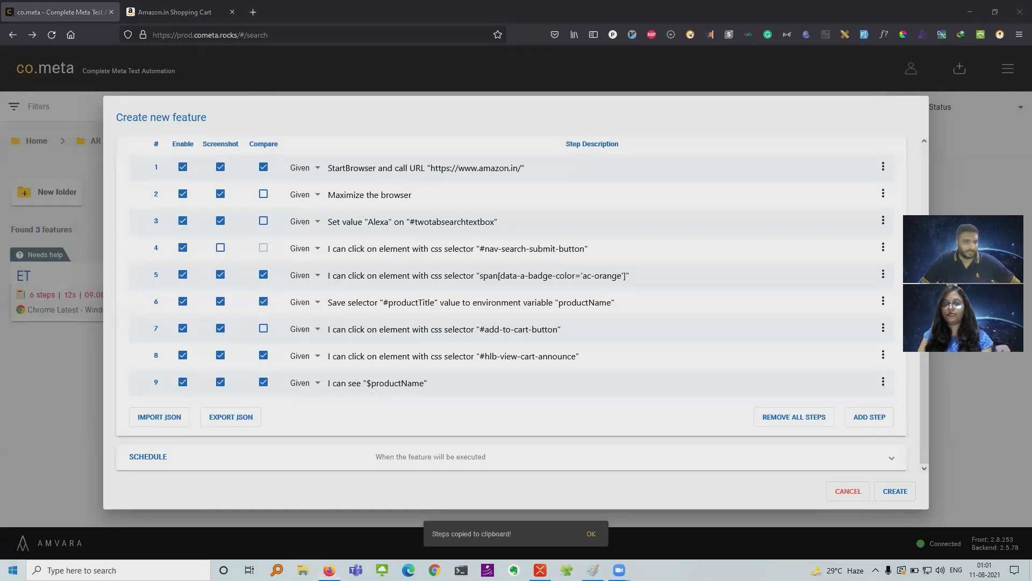
key(super)
text(not)
key(Return)
key(ctrl+v)
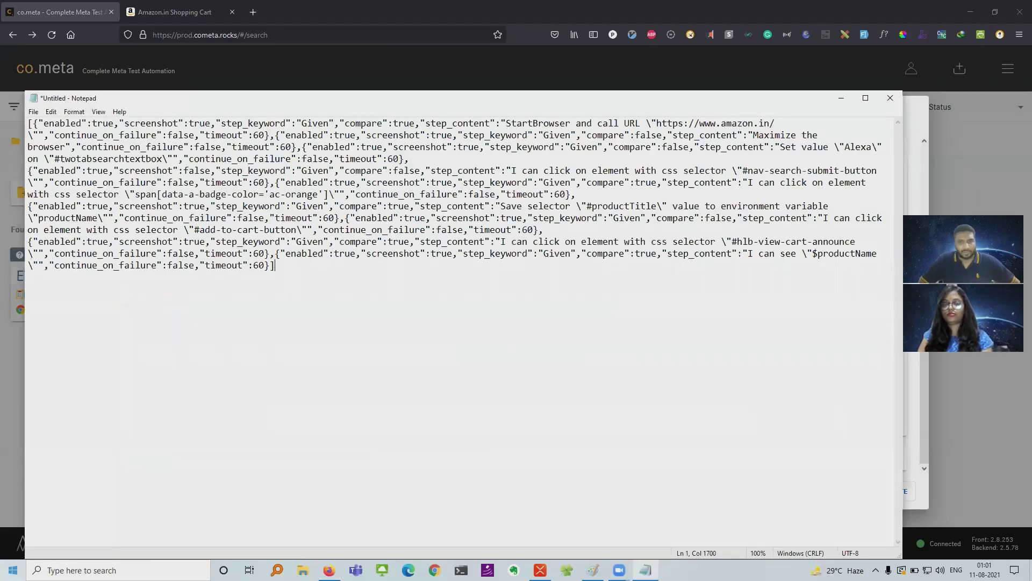
Delete all the pasted JSON text from the Notepad document and close Notepad.
key(ctrl+a)
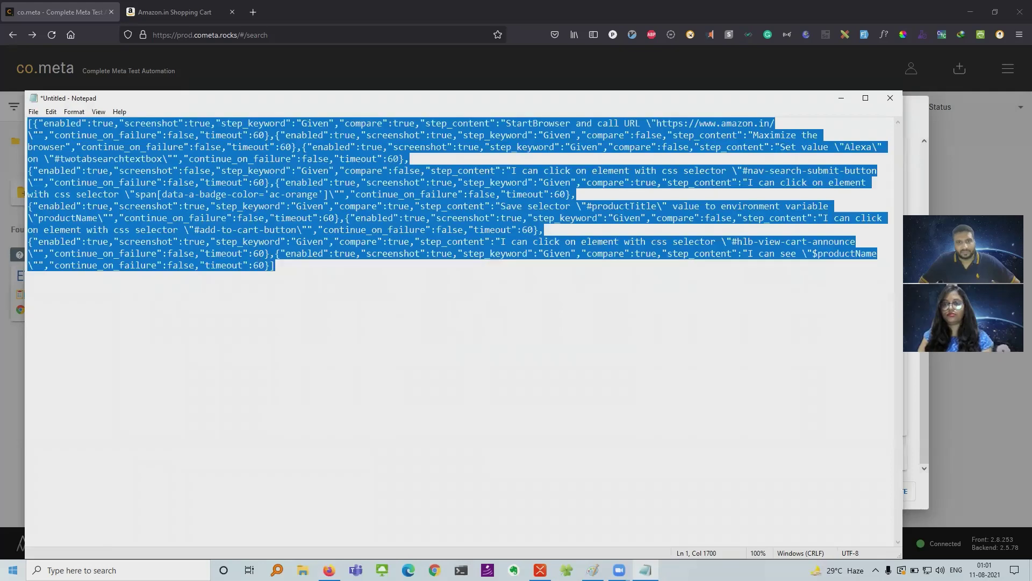
key(Delete)
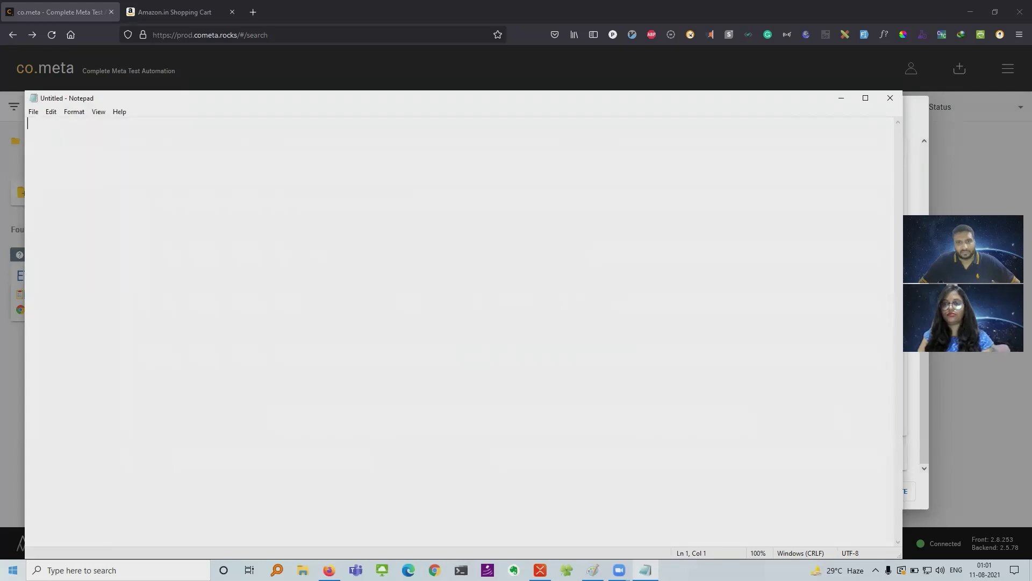
click(891, 98)
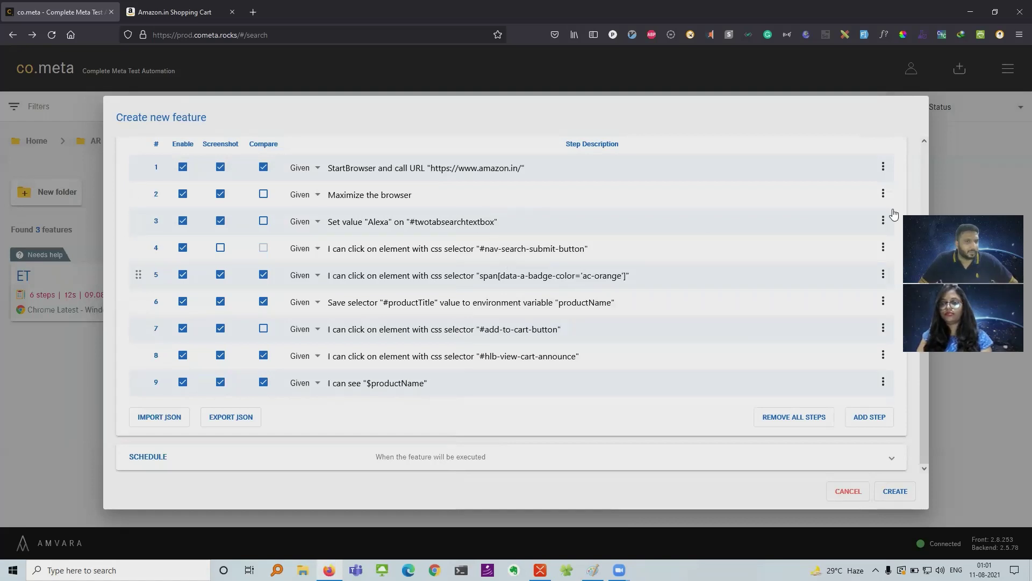
Expand the feature's Schedule section, read the help on how to format a cron schedule, and dismiss the help.
scroll(922, 405, up, 5)
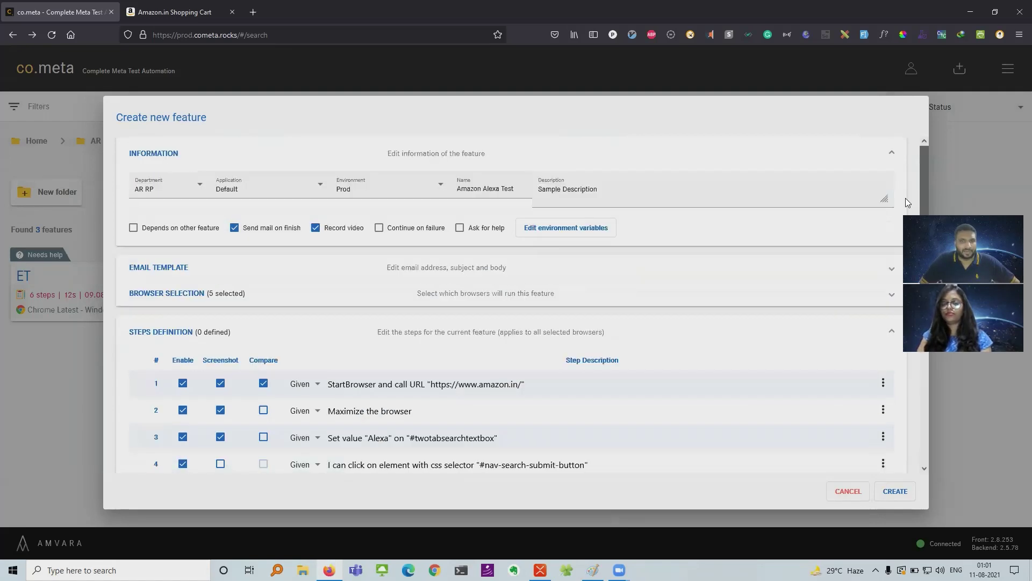
scroll(909, 200, down, 5)
scroll(924, 152, up, 5)
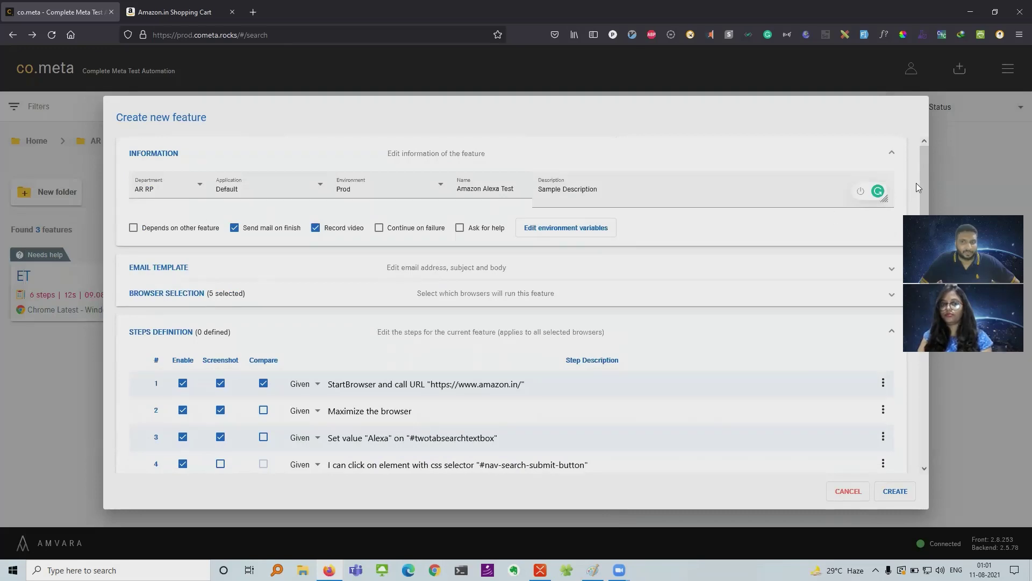
scroll(924, 171, down, 5)
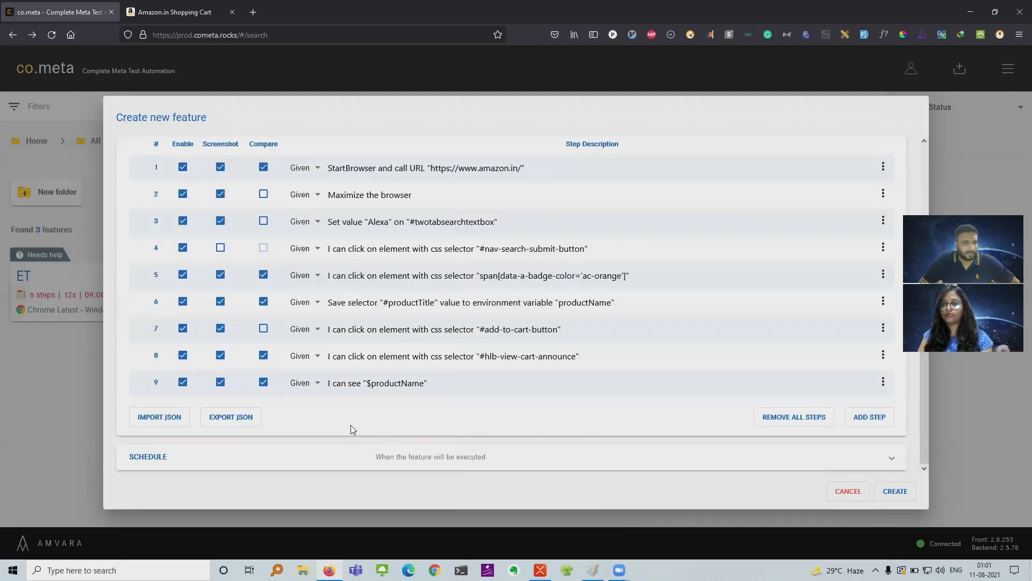
click(790, 456)
scroll(922, 438, down, 3)
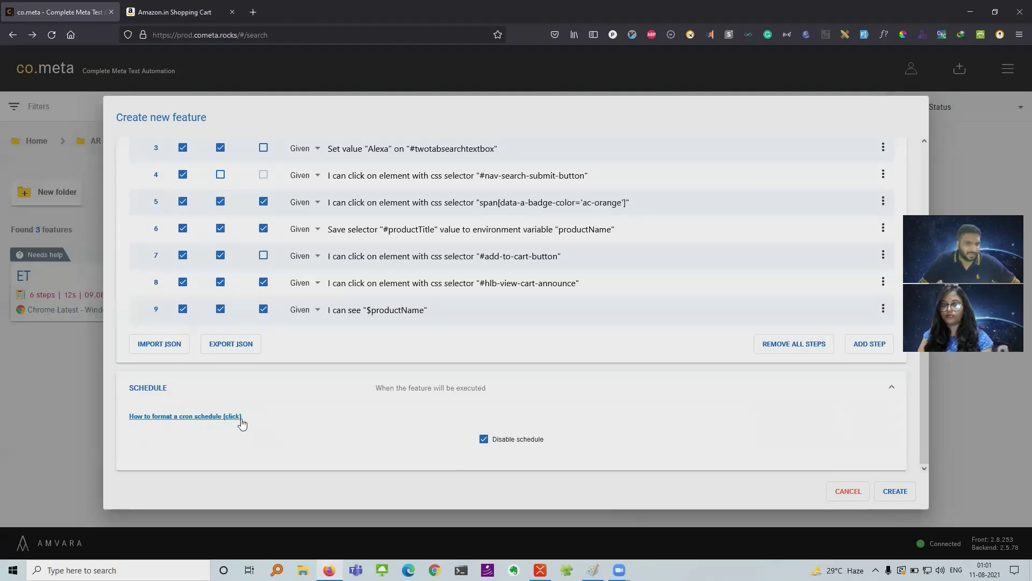
click(221, 417)
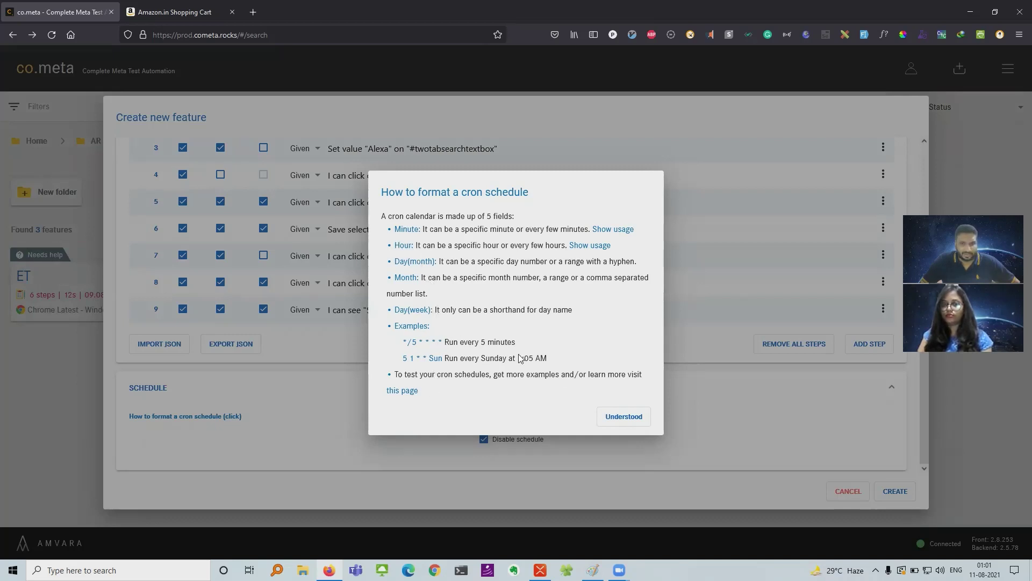
click(622, 418)
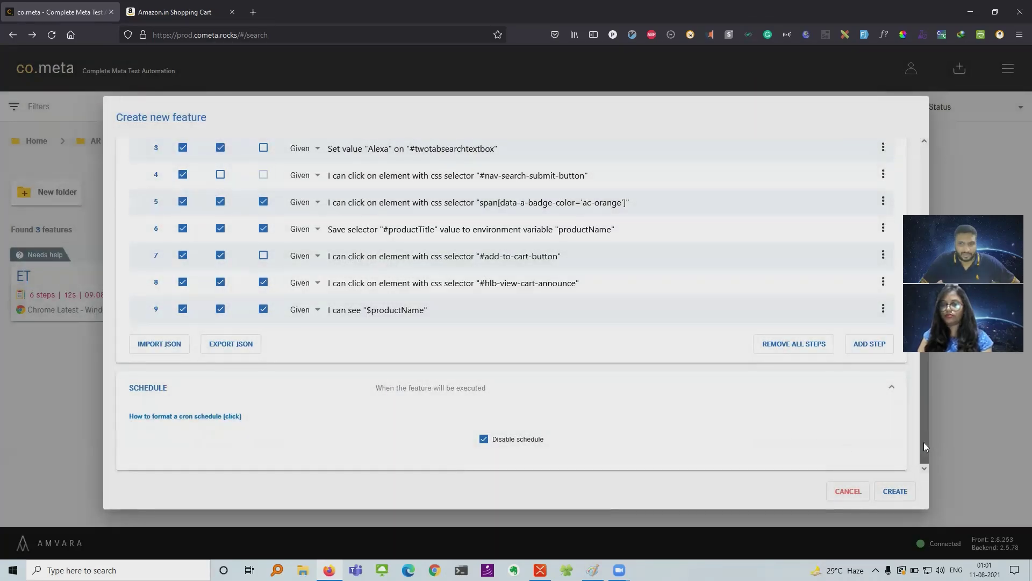
Review the whole new feature form, from the information fields through the steps definition to the schedule.
scroll(923, 441, up, 5)
scroll(921, 409, down, 2)
scroll(923, 421, down, 3)
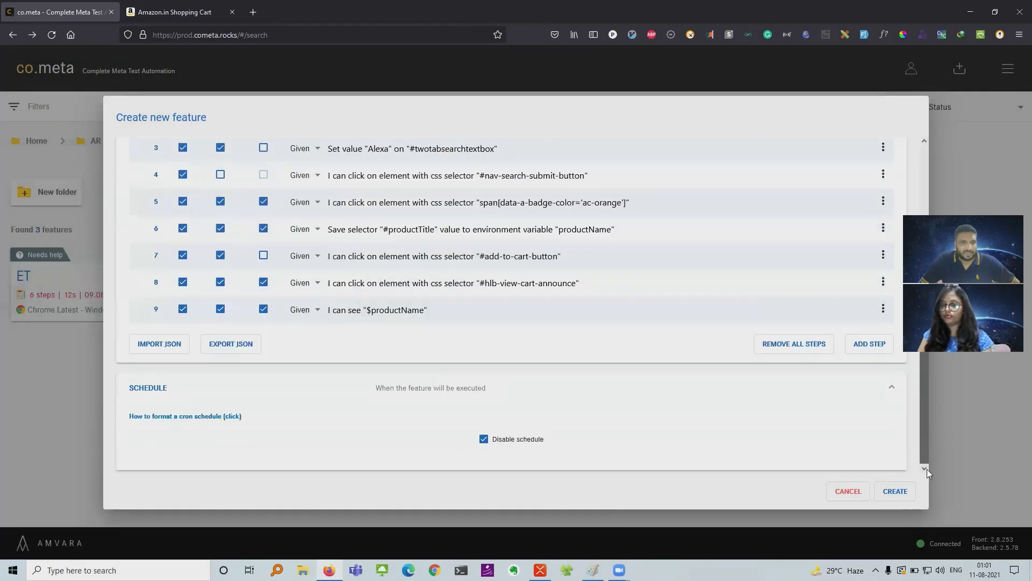
scroll(927, 469, up, 6)
scroll(940, 398, down, 5)
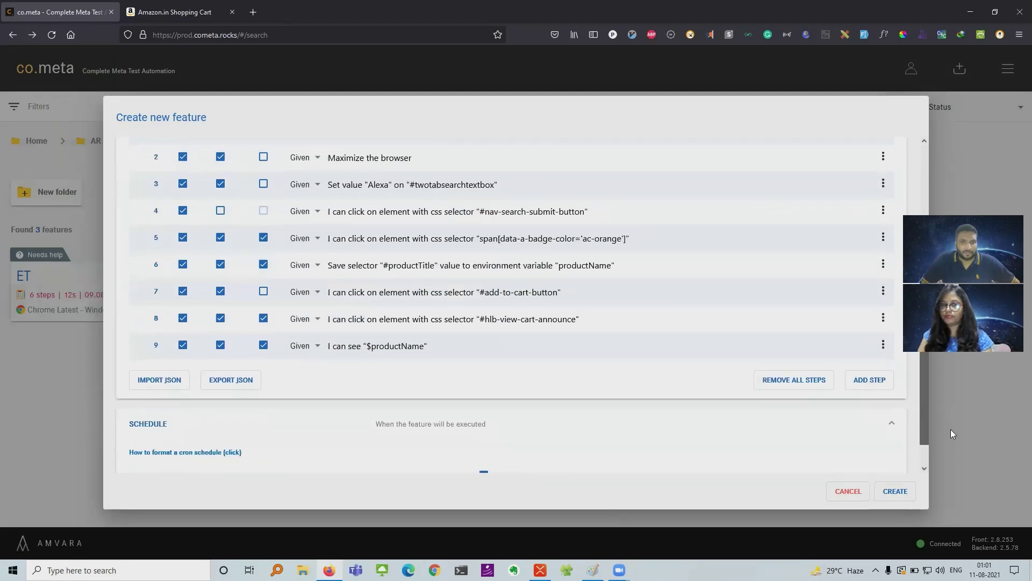
scroll(915, 387, up, 2)
scroll(920, 323, up, 4)
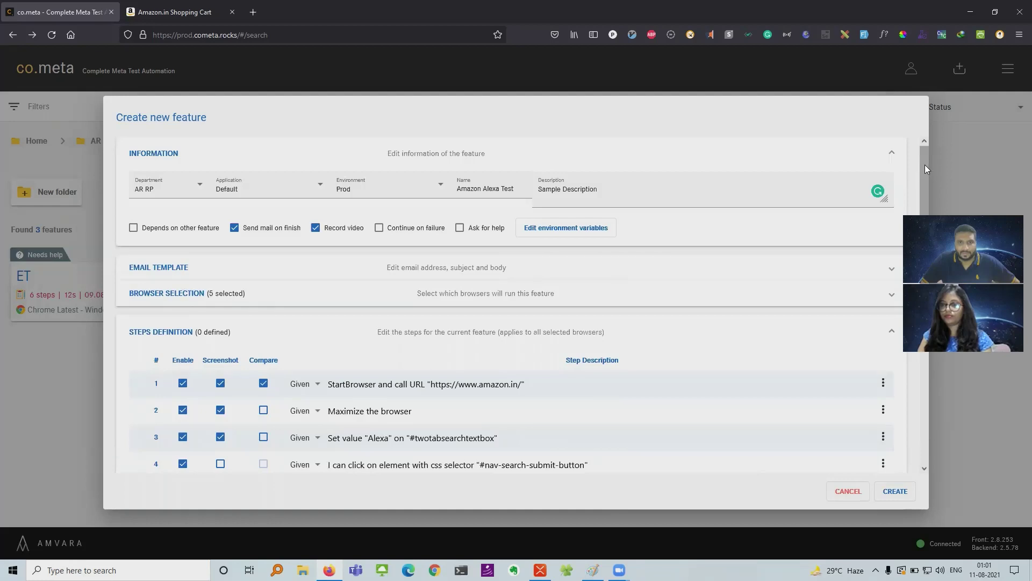
scroll(920, 184, down, 5)
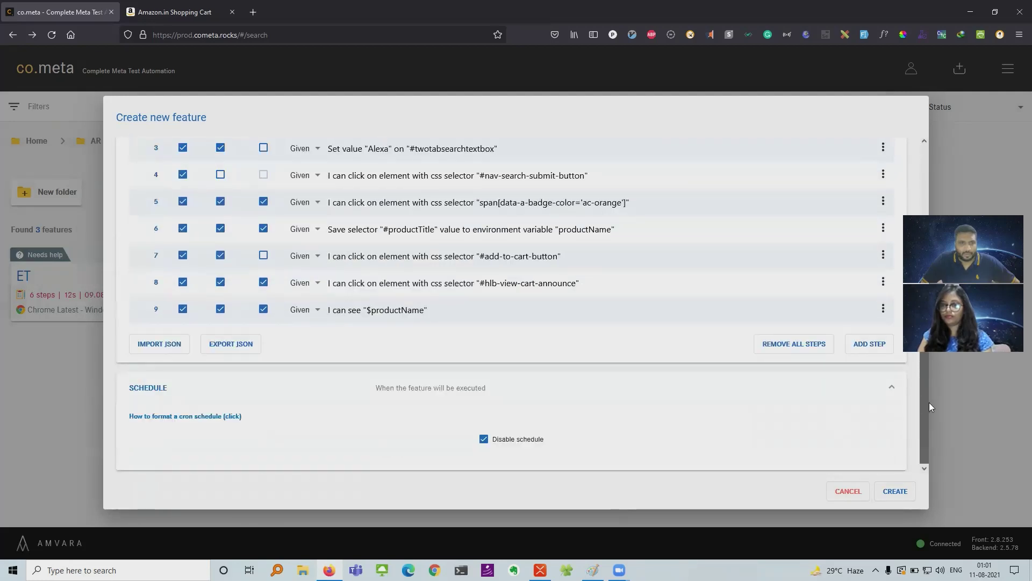
scroll(930, 407, up, 5)
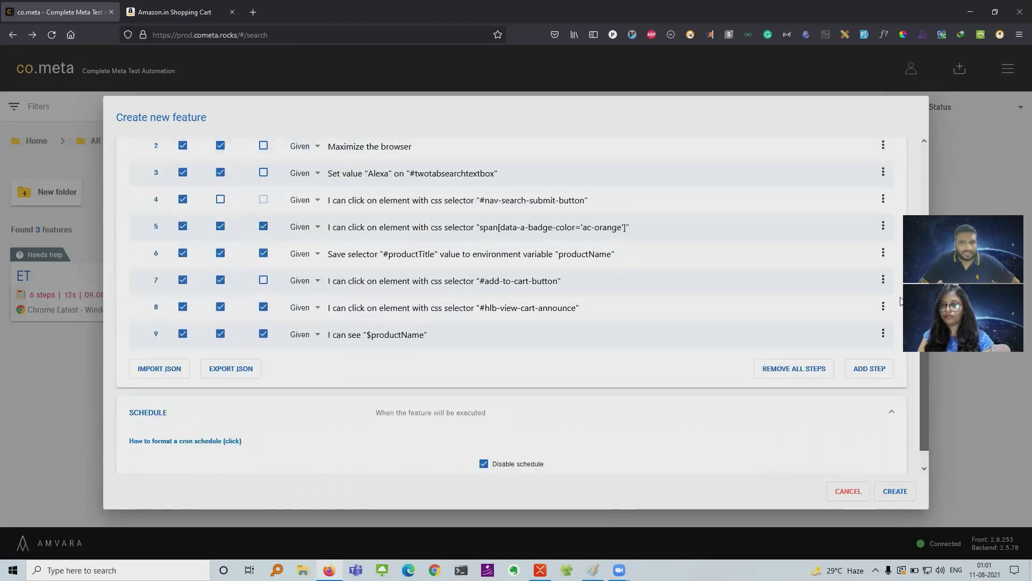
Look over the Amazon.in shopping cart page and return to the co.meta feature form.
click(191, 18)
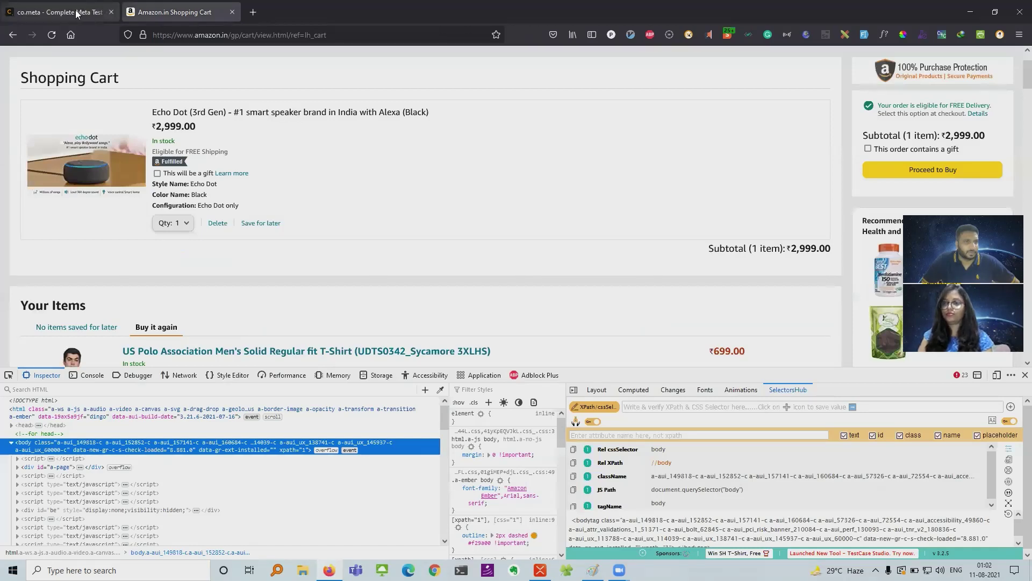
click(77, 11)
click(192, 18)
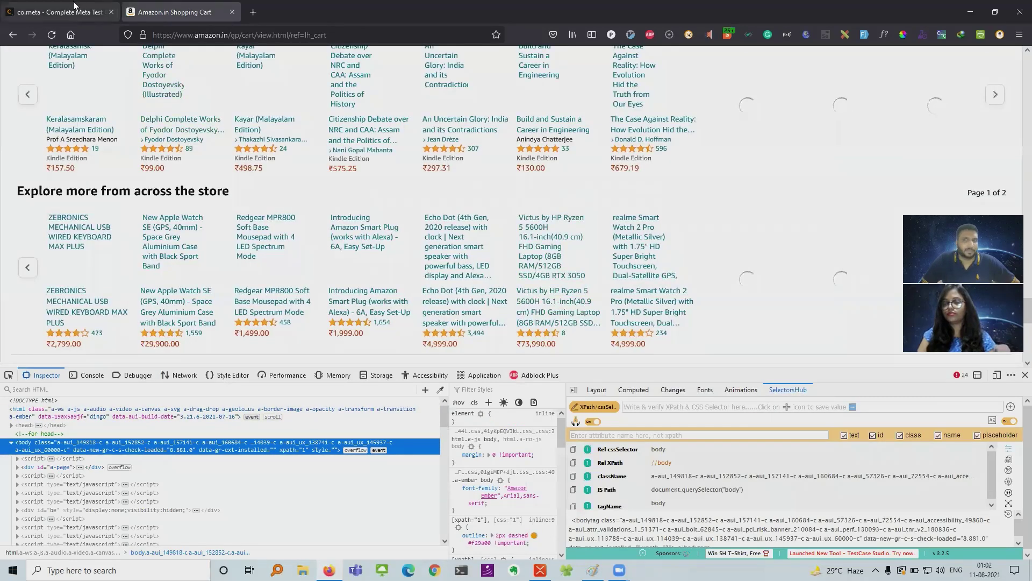
click(73, 5)
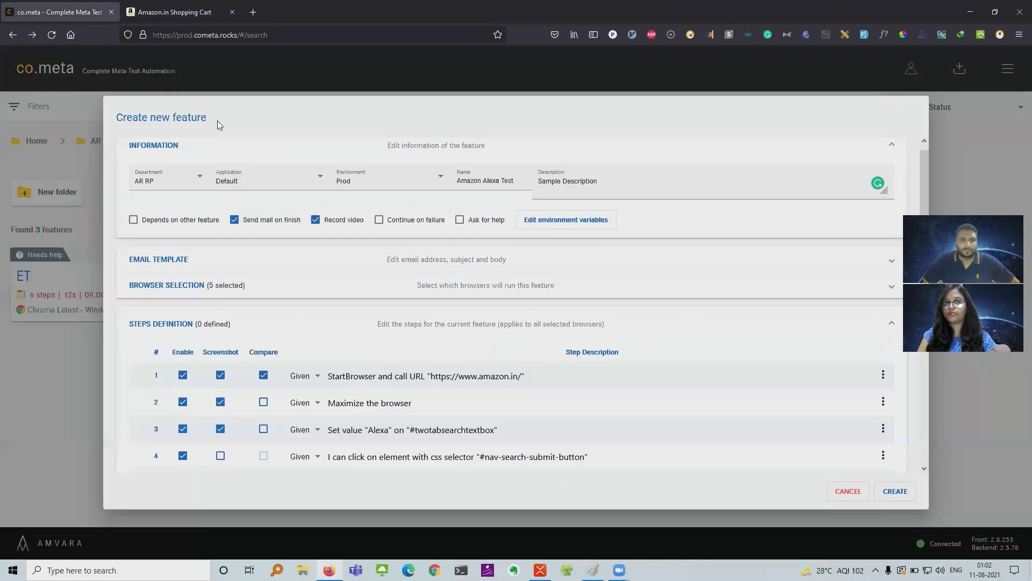
Create the Amazon Alexa Test feature and run it from its own page.
click(896, 491)
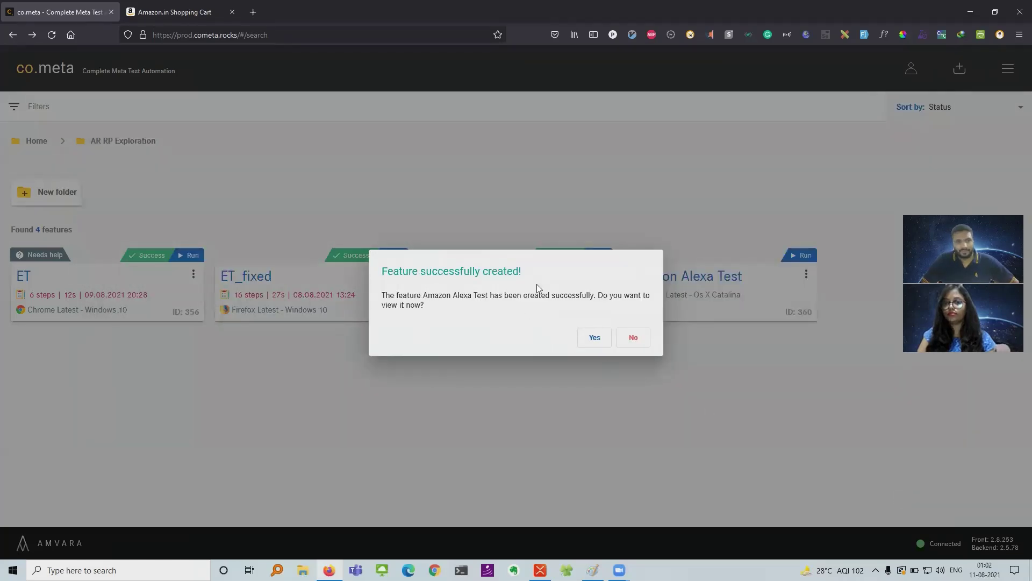
click(594, 339)
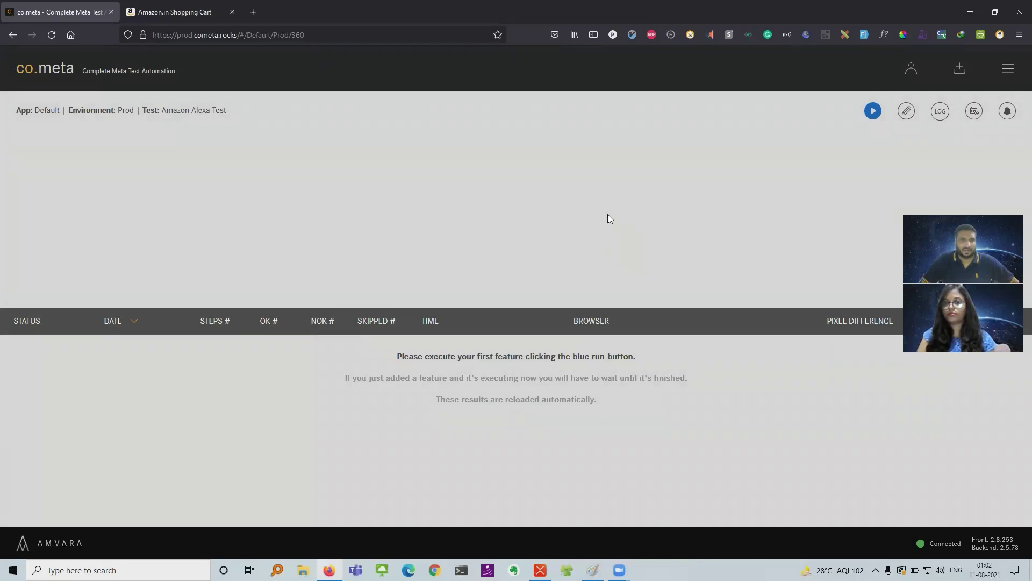
click(874, 111)
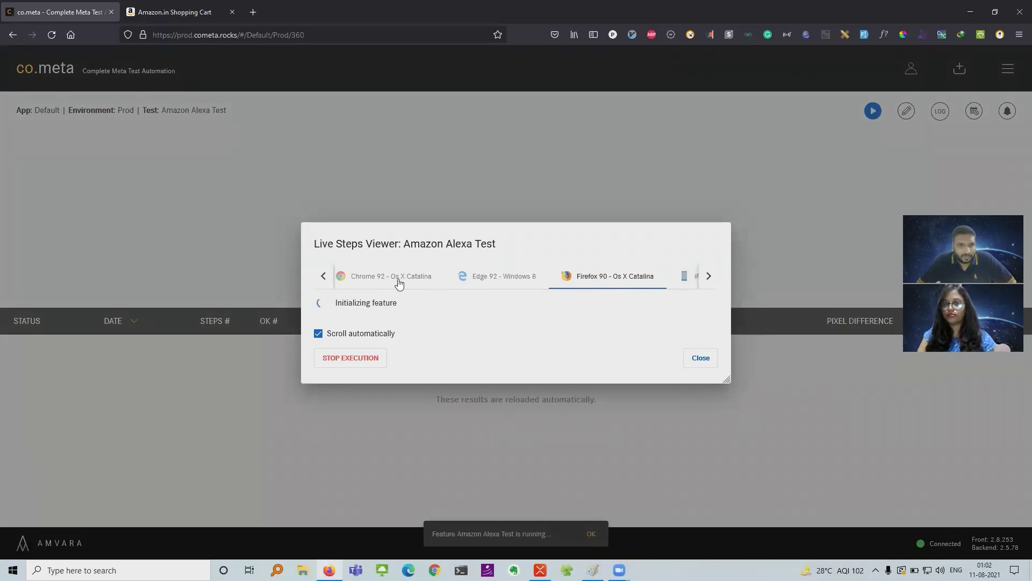
Follow the live execution for Chrome 92 on OS X Catalina and Samsung Galaxy S21 on Android 11.
click(375, 282)
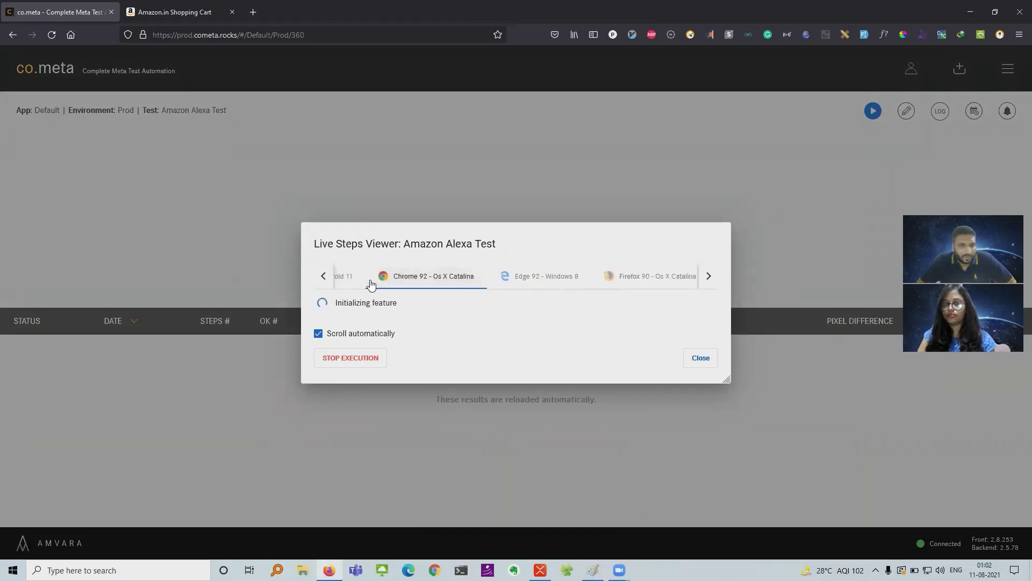
click(346, 277)
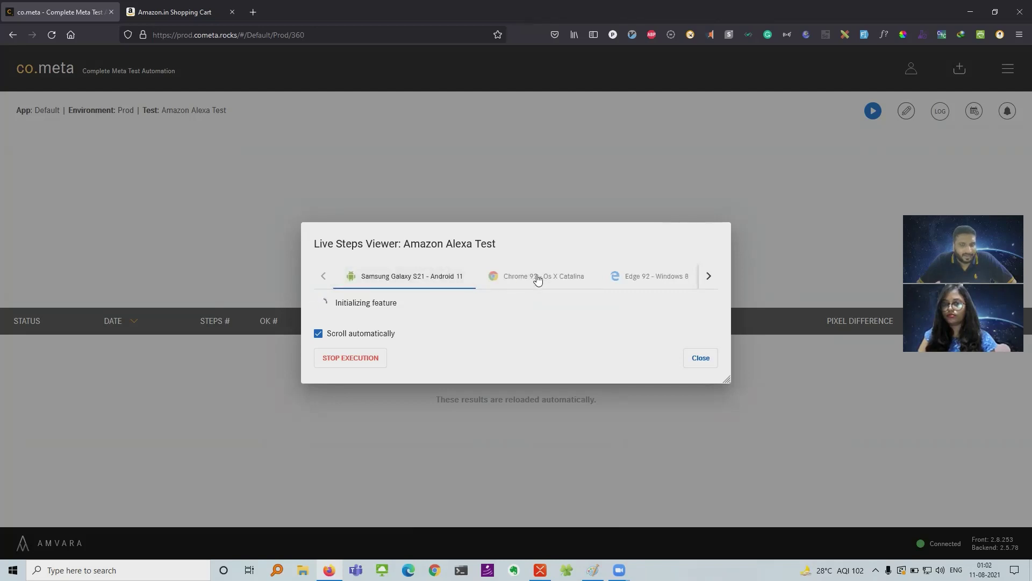
click(541, 279)
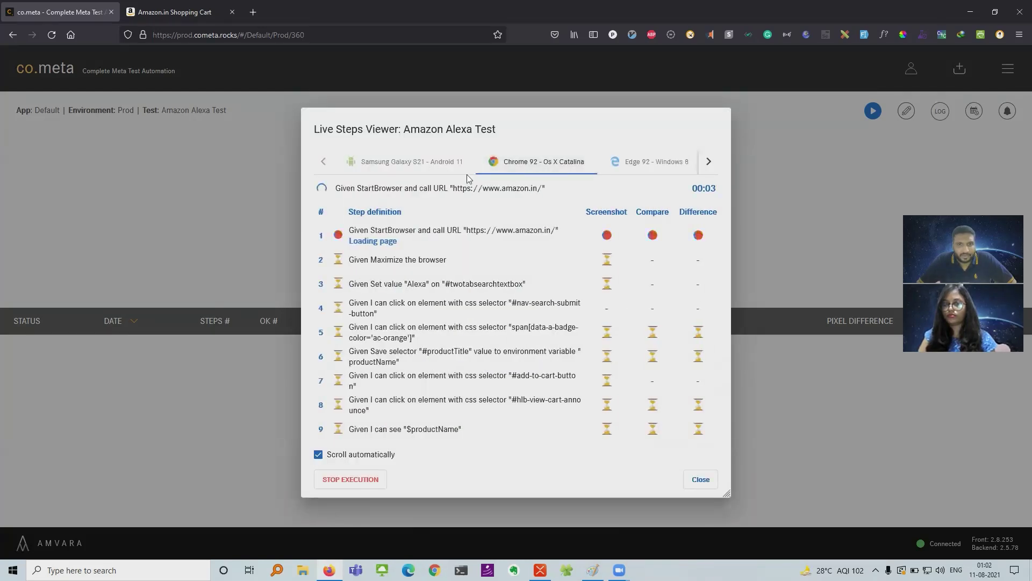
click(405, 169)
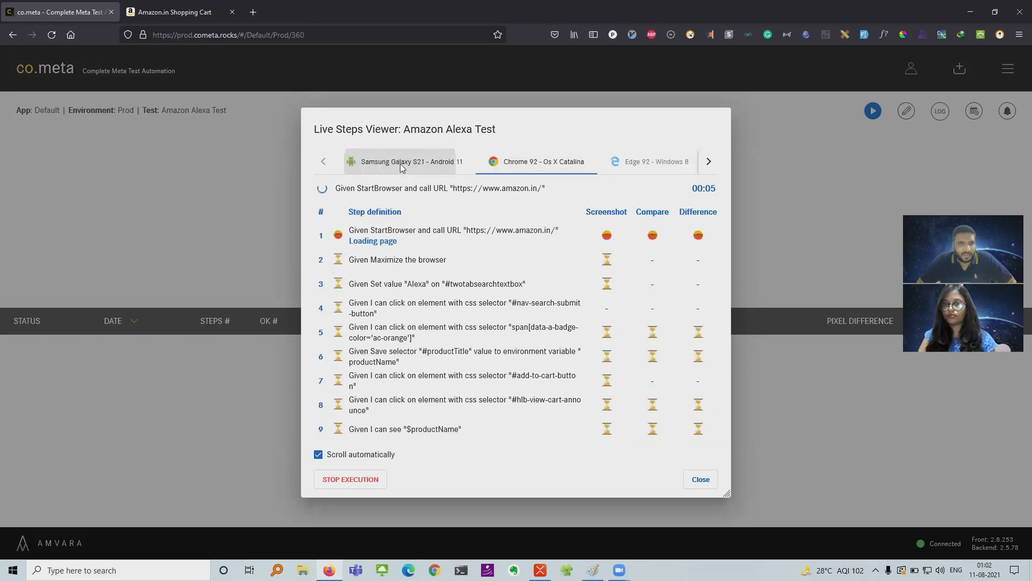
click(542, 167)
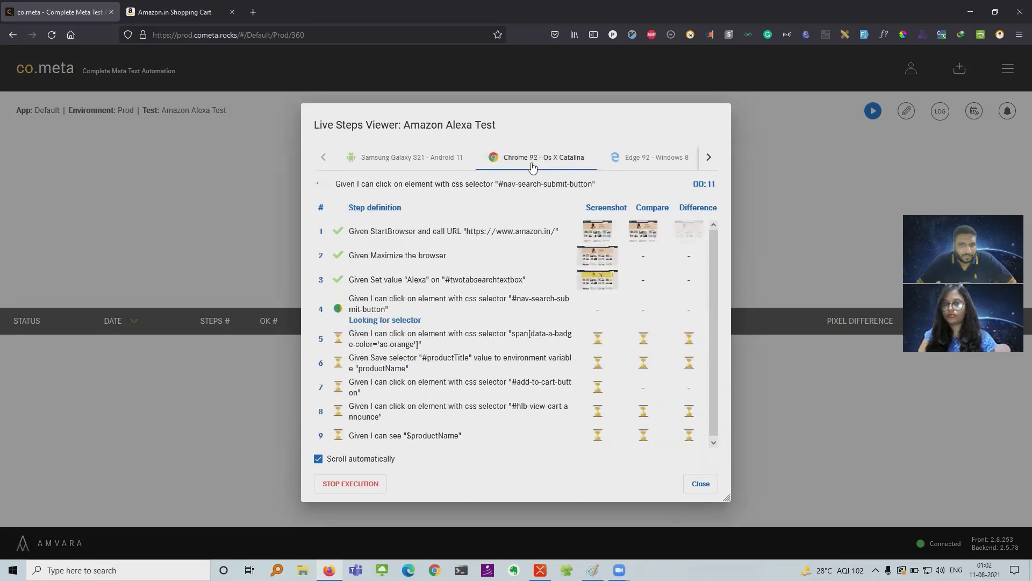
View the Chrome 92 run's screenshots for the start-browser step and the "I can see $productName" step.
click(601, 232)
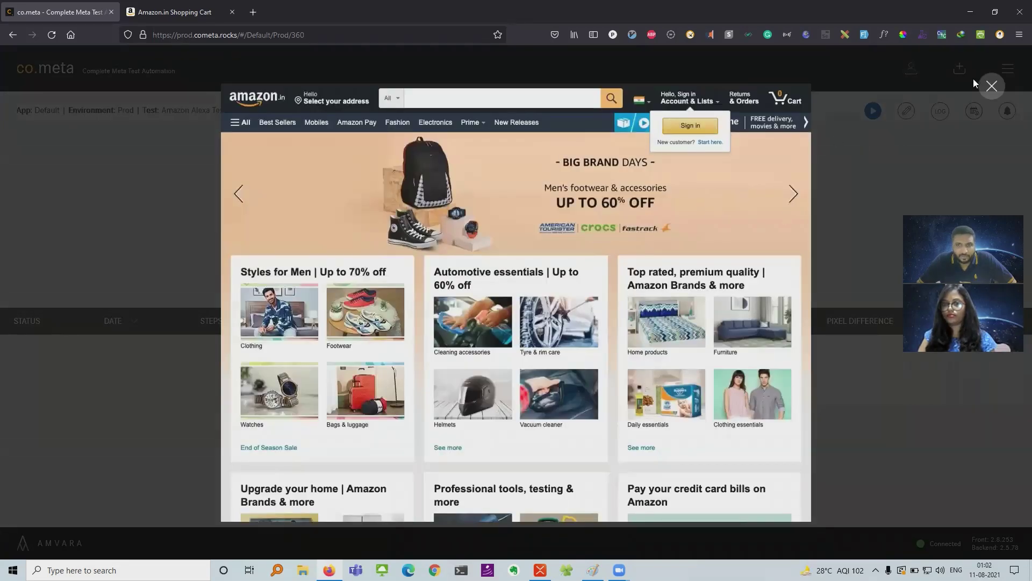
click(992, 86)
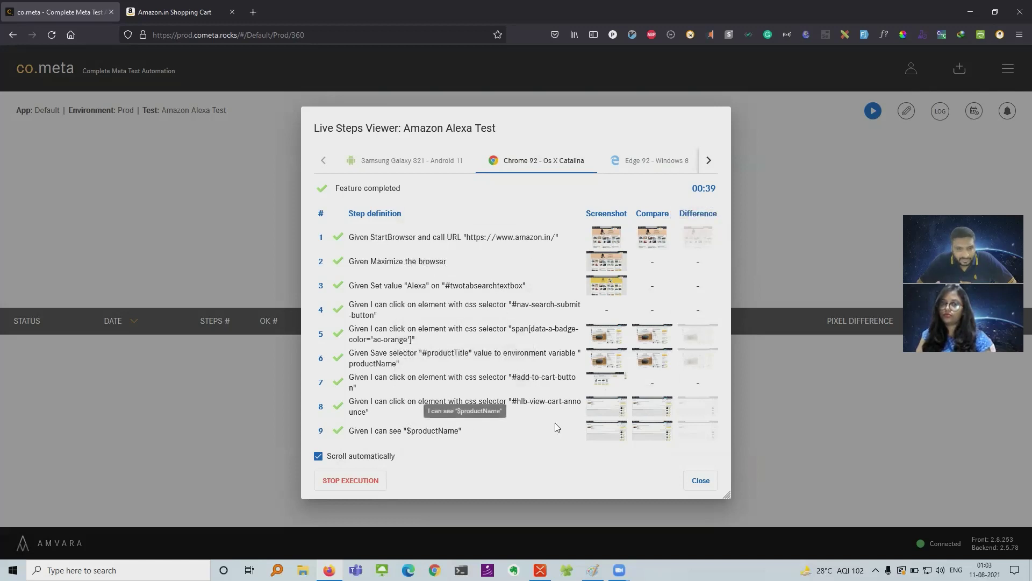
click(601, 431)
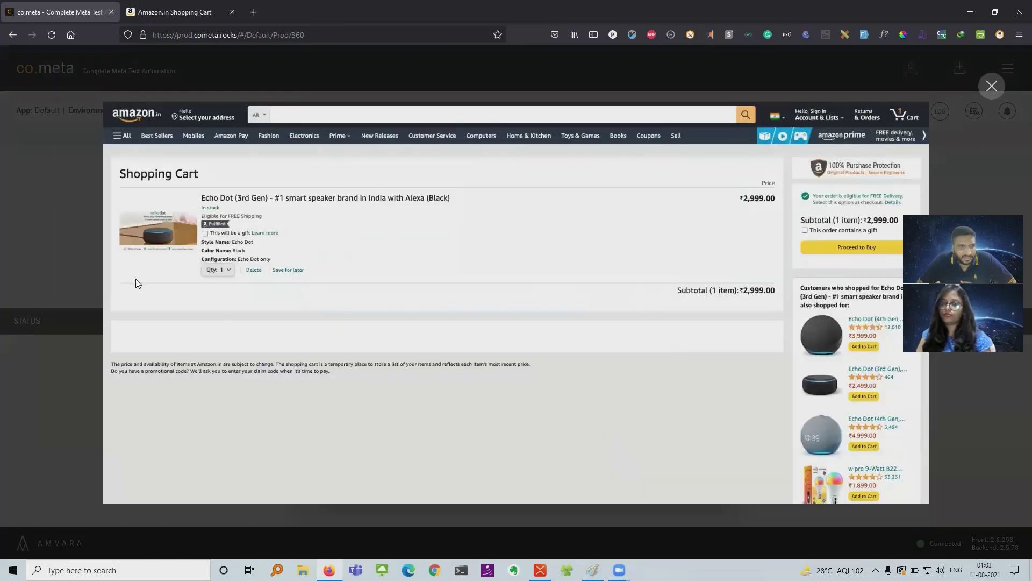
click(981, 91)
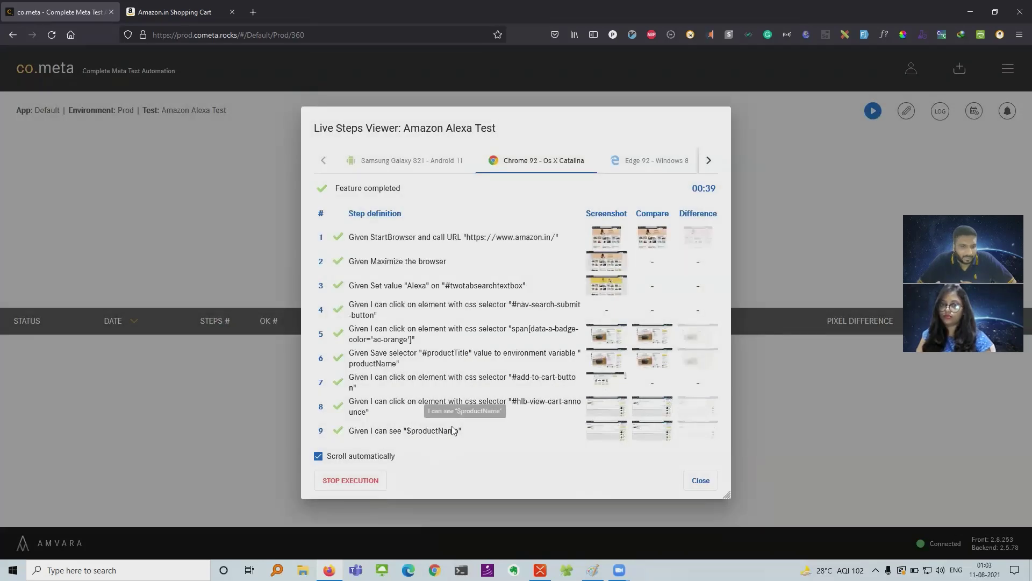
Check the Edge 92, Firefox 90 and iPhone 11 Pro Max runs, viewing the iPhone screenshot of the maximize-browser step.
click(652, 162)
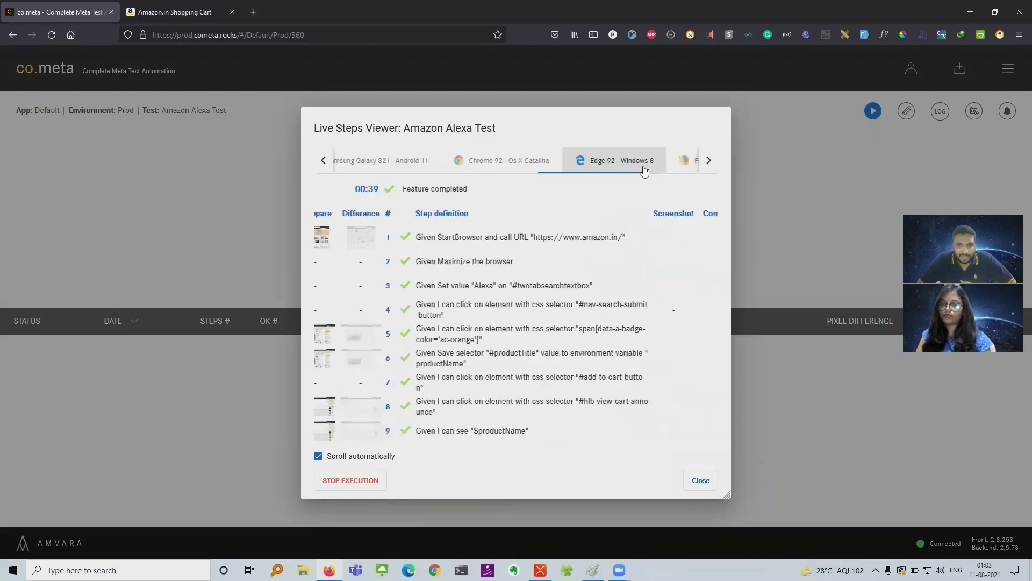
click(680, 162)
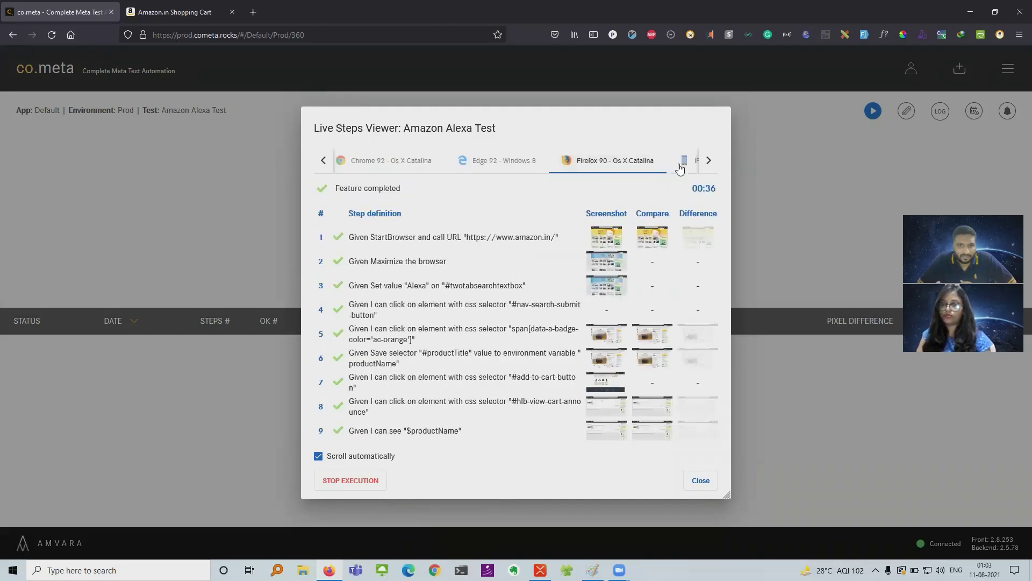
click(686, 162)
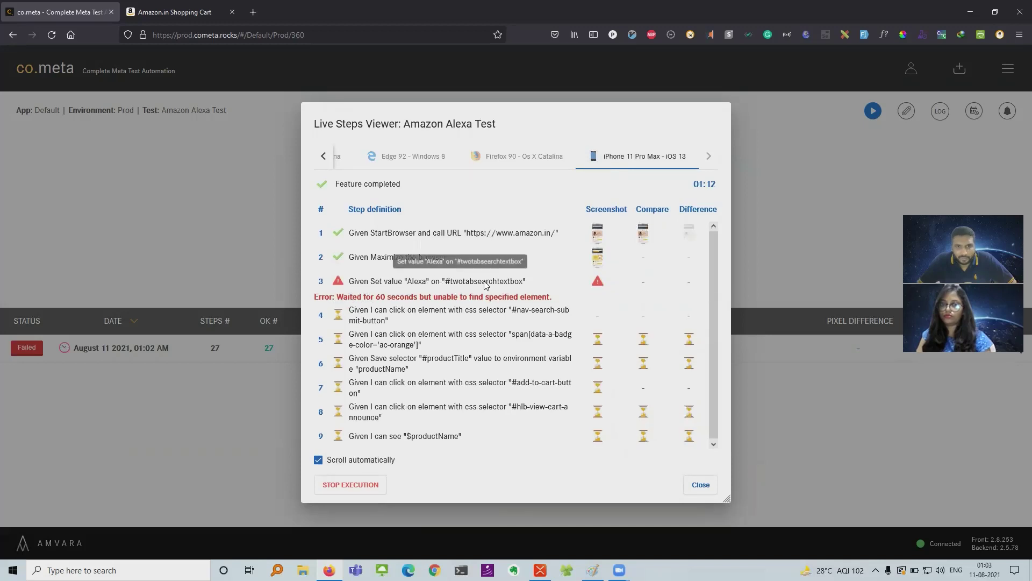
click(597, 258)
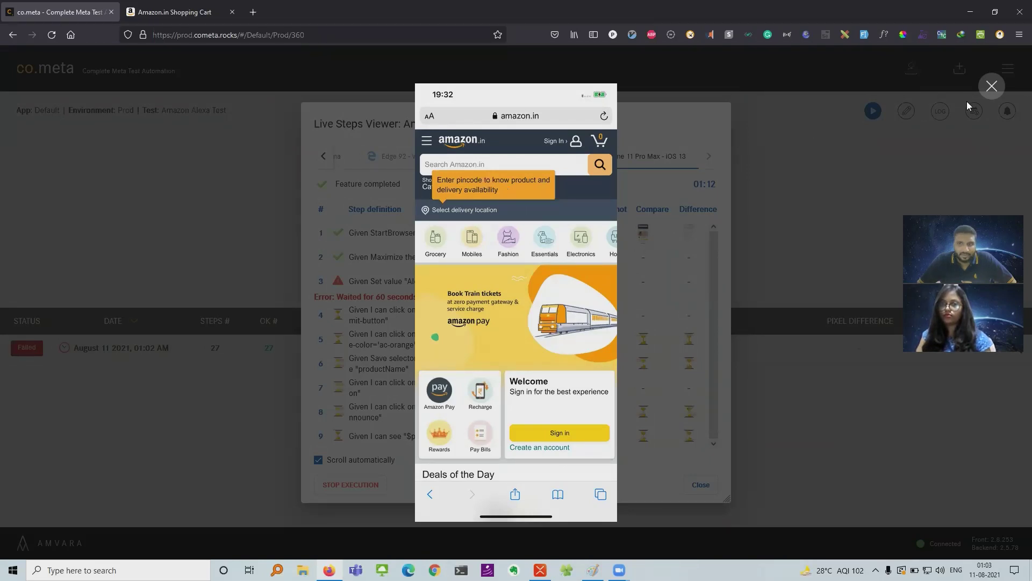
click(992, 86)
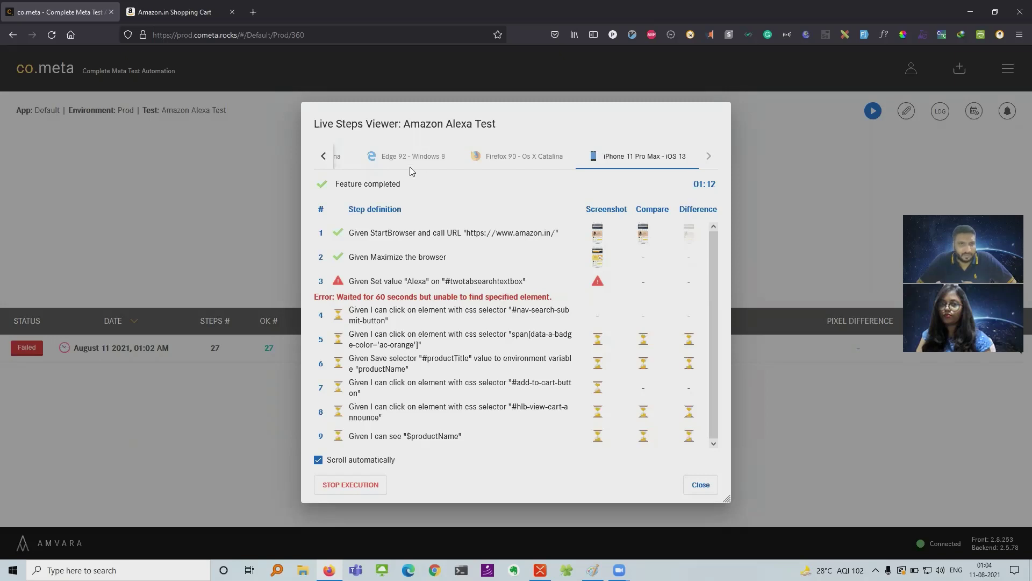
Check the Samsung Galaxy S21 run's step results and close the live steps viewer.
click(321, 157)
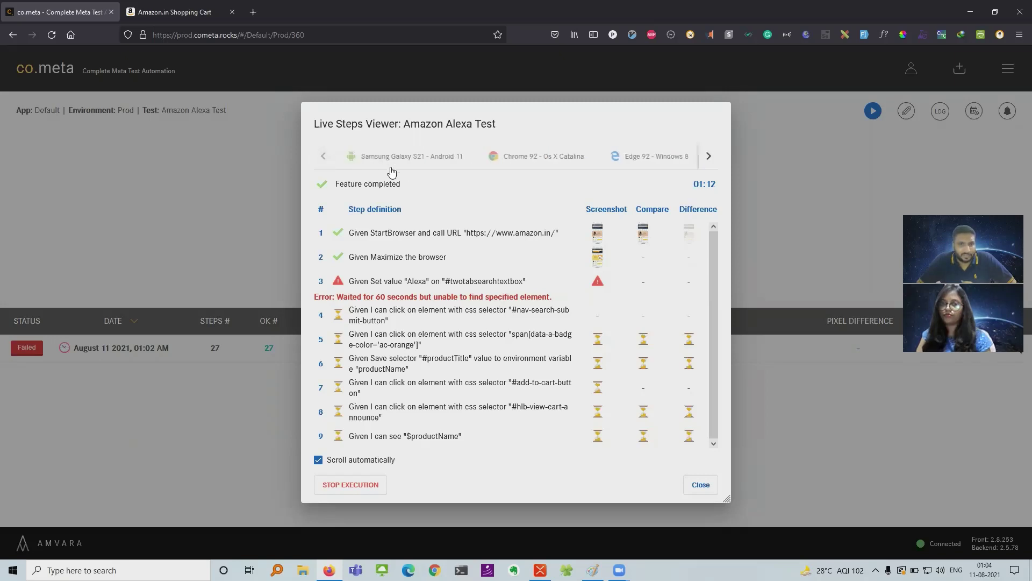
click(384, 156)
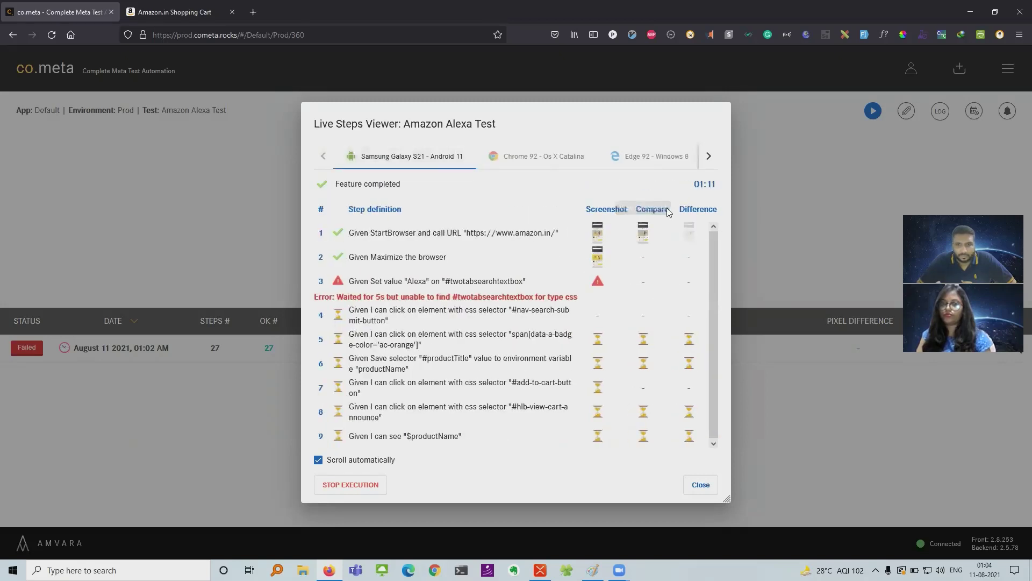
click(701, 486)
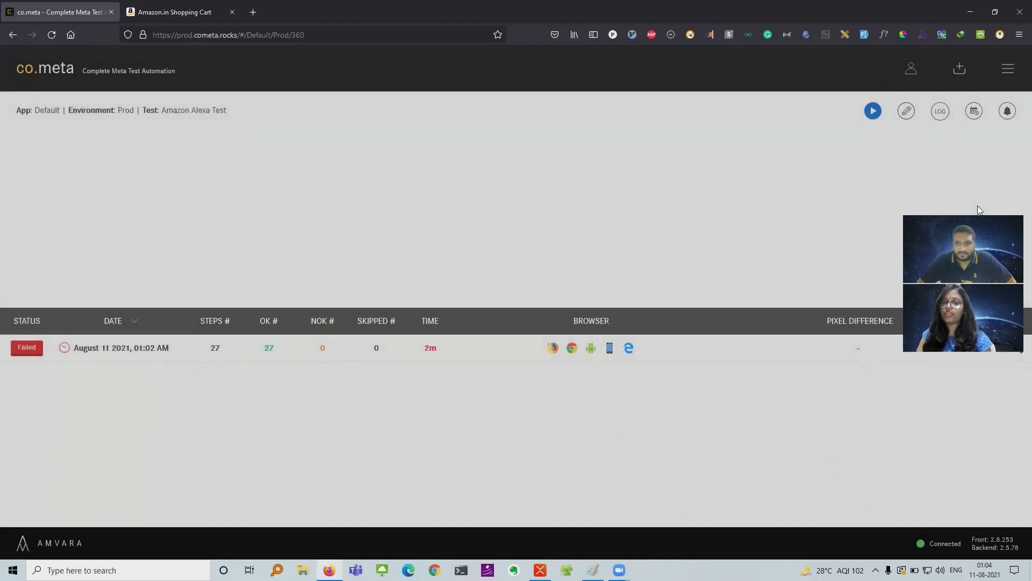
drag(977, 210, 974, 137)
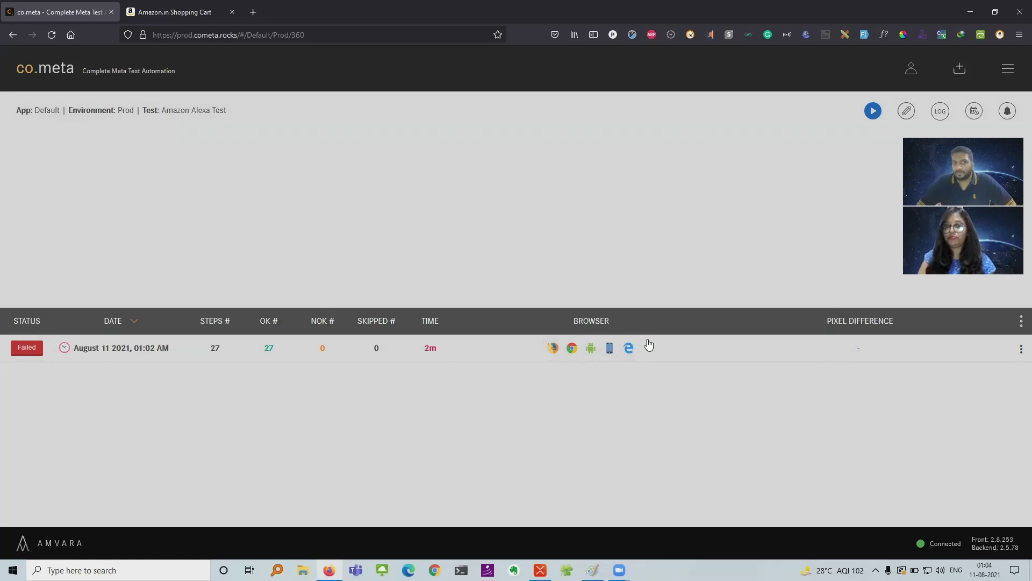
Check the live steps viewer for Amazon Alexa Test twice, toggling automatic scrolling off and on, and close it.
click(873, 111)
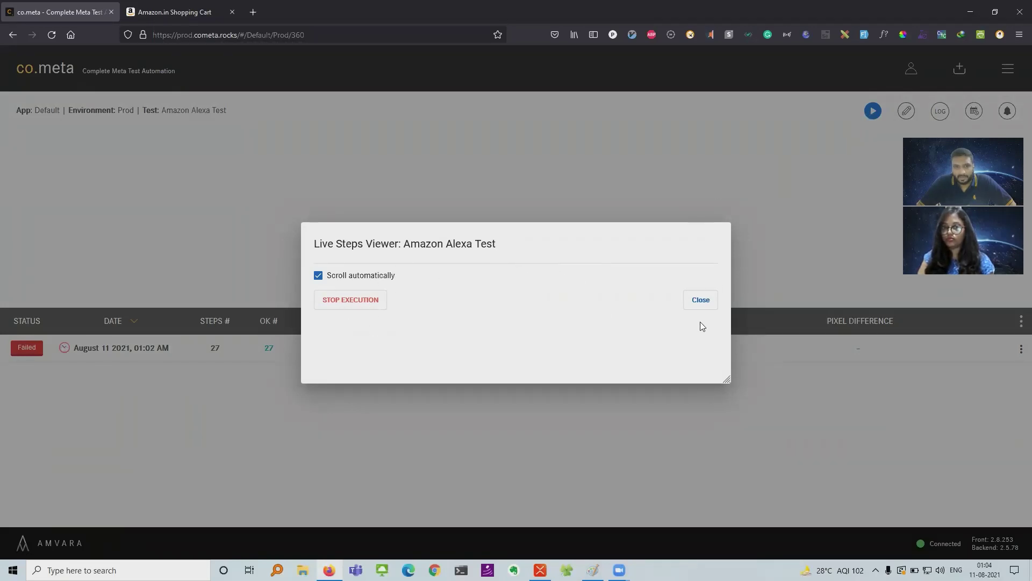
click(694, 305)
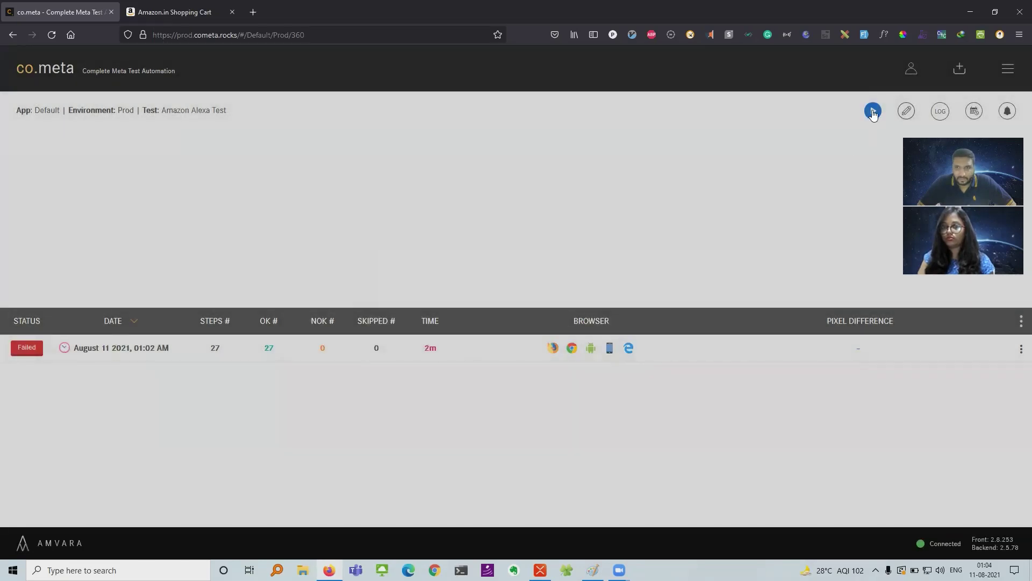
click(874, 110)
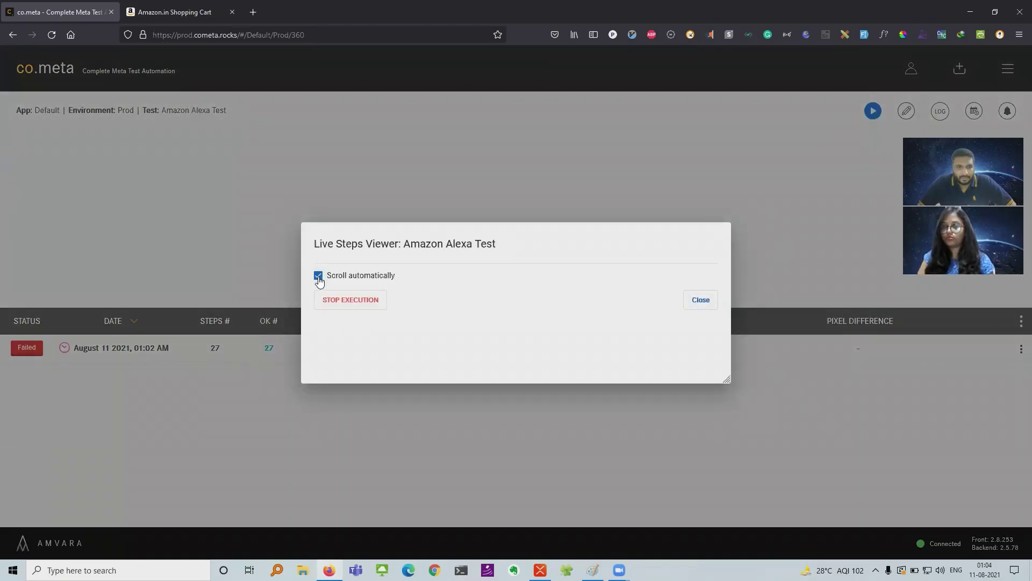
click(319, 277)
click(321, 275)
click(694, 305)
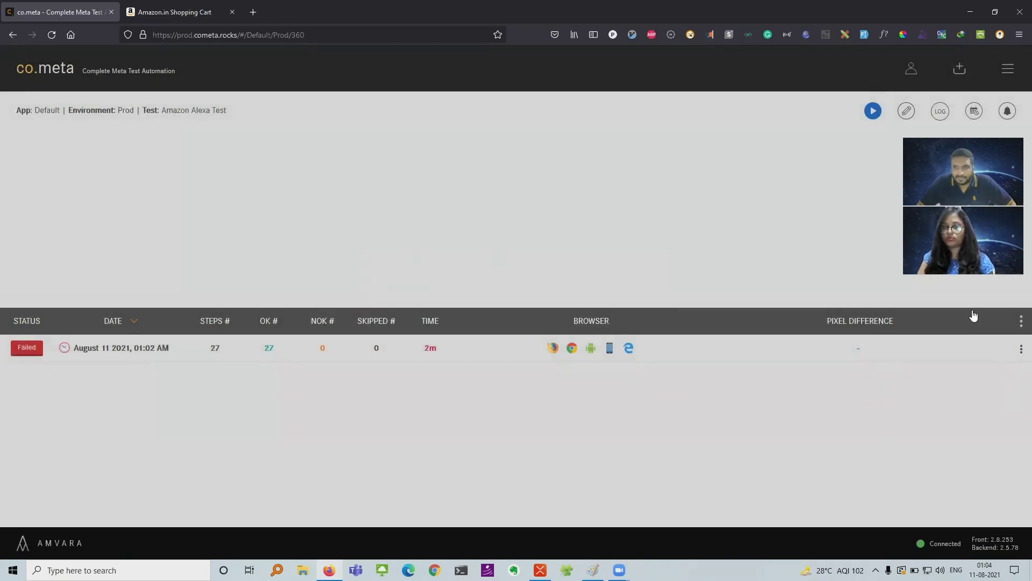
Expand the August 11 2021, 01:02 AM run and skim the Firefox 90 video from start to shopping cart.
click(978, 354)
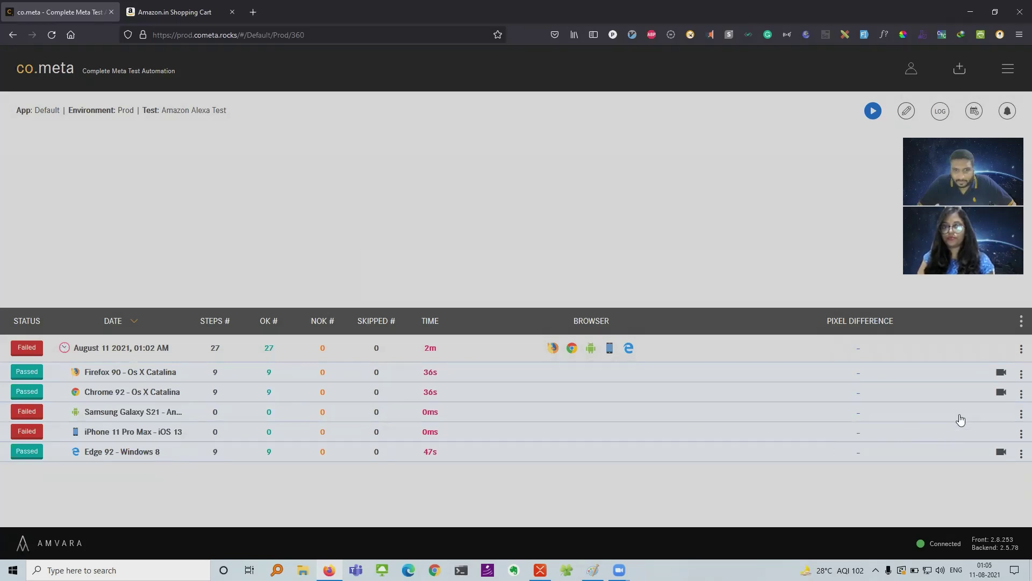
click(1001, 373)
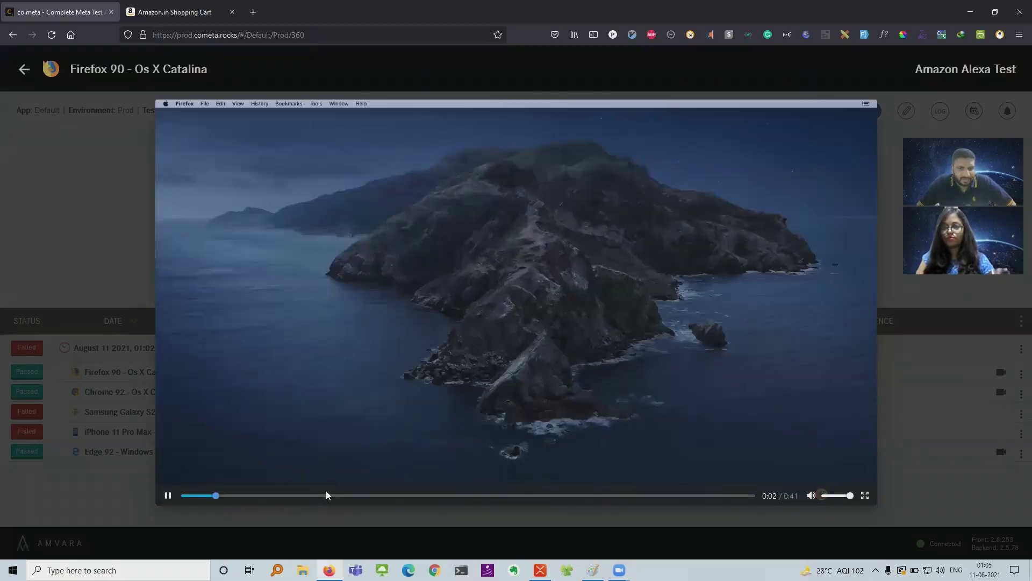
click(334, 495)
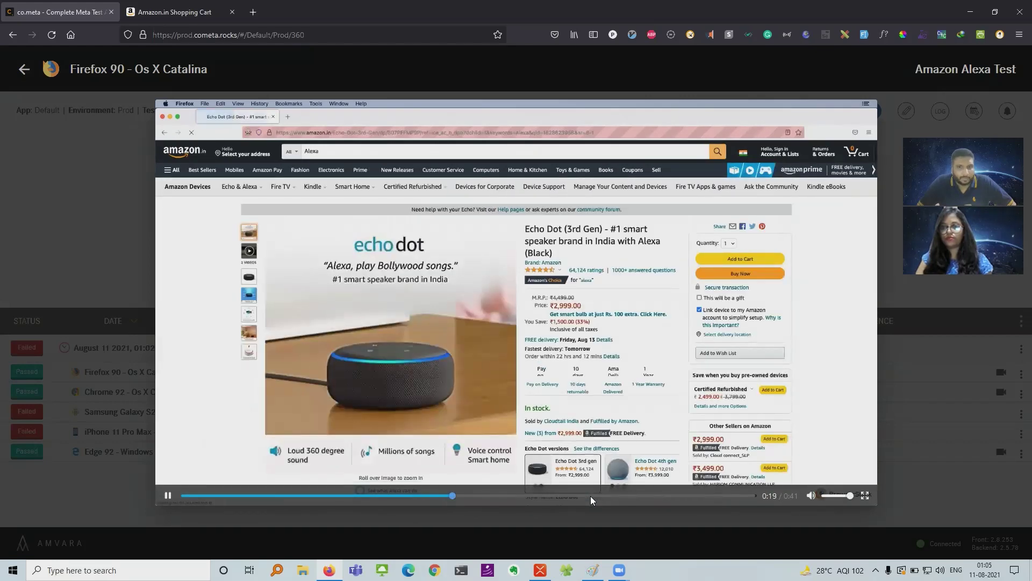
click(699, 495)
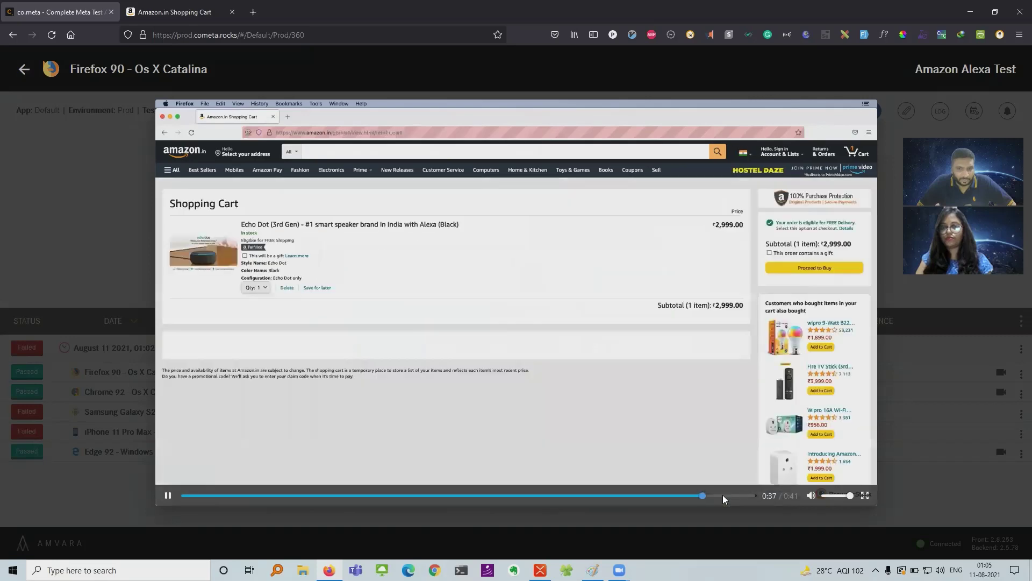
click(975, 382)
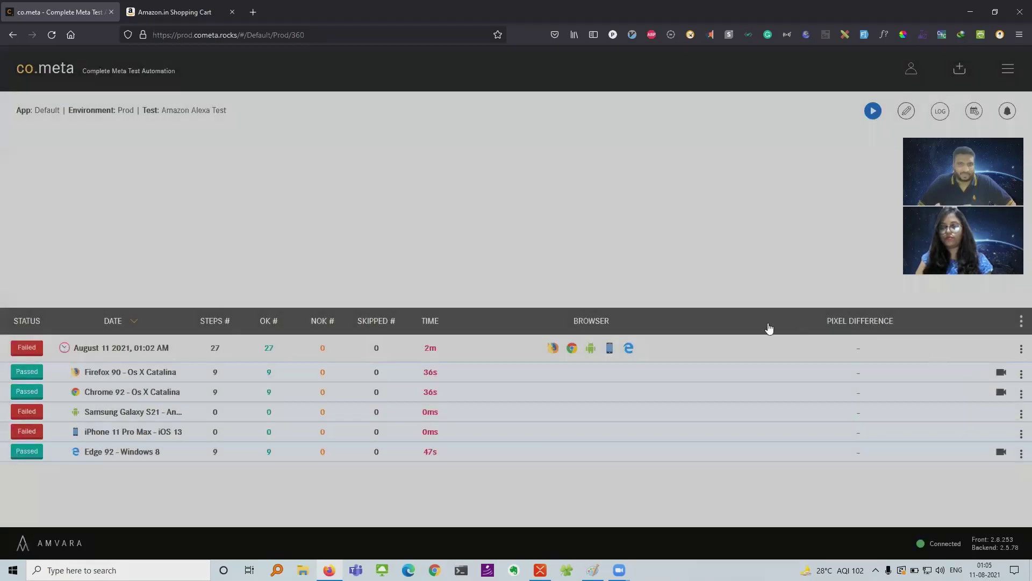
Reopen the live steps viewer to check for ongoing execution and dismiss it.
click(870, 111)
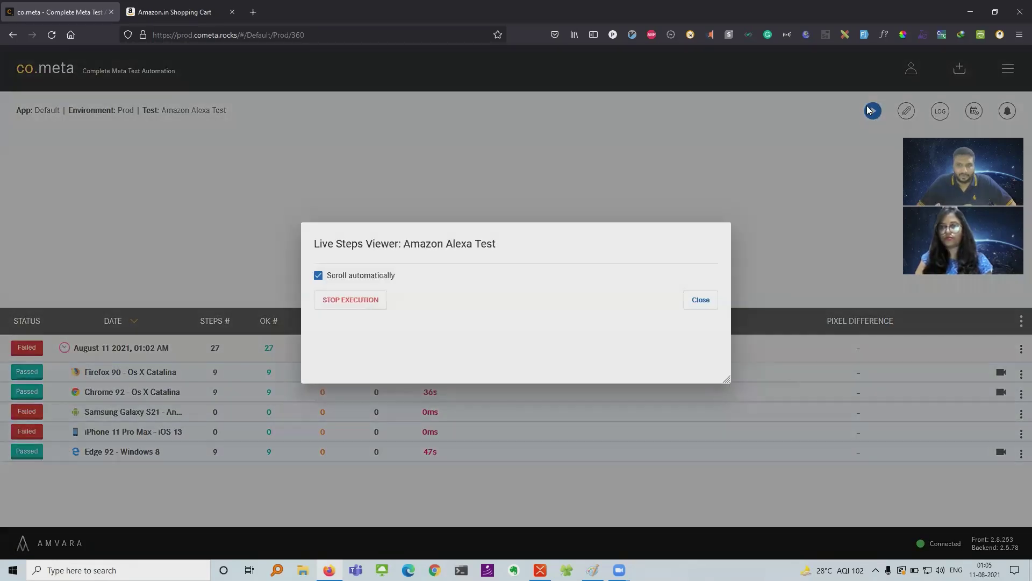
click(317, 277)
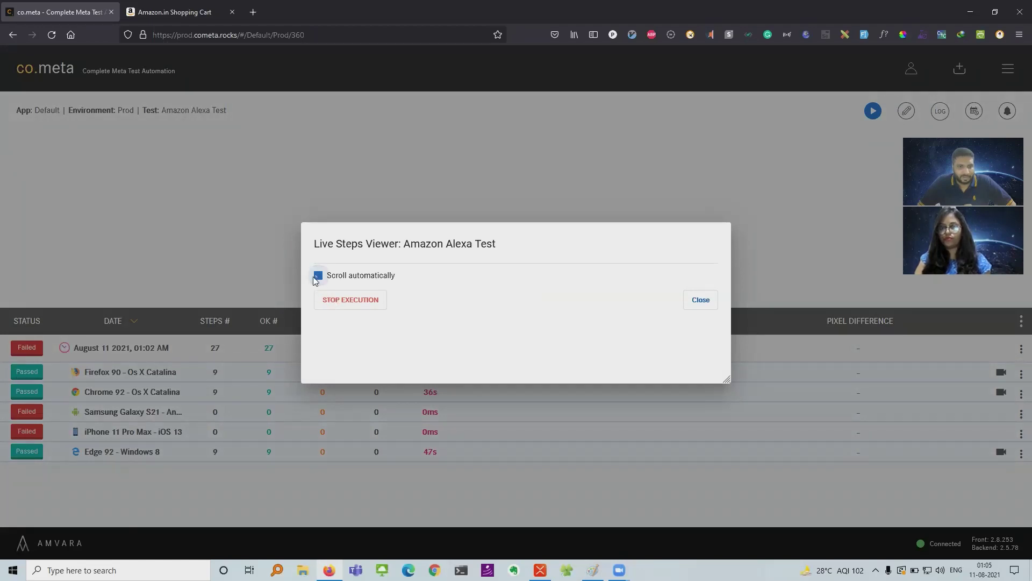
click(700, 299)
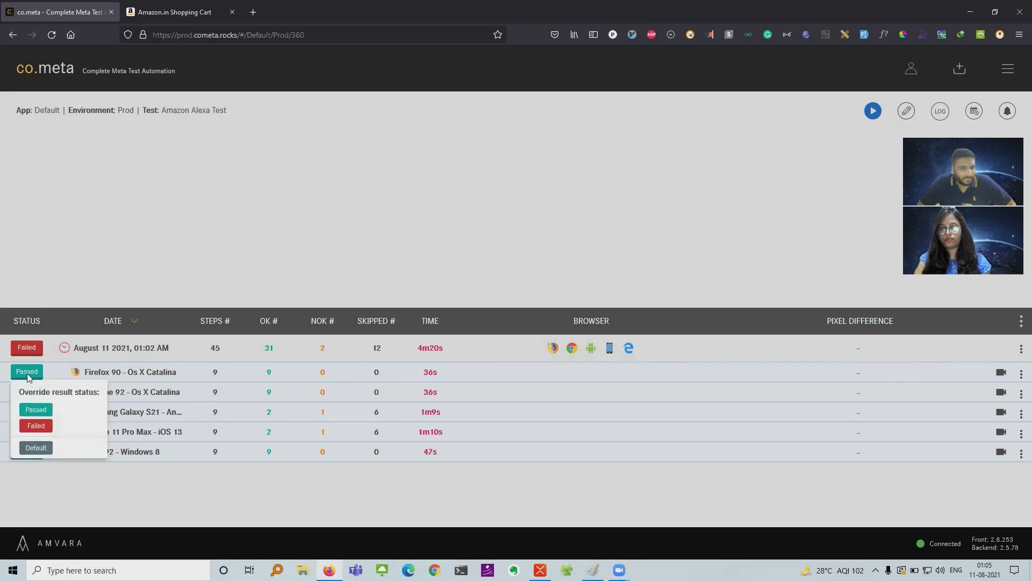
Review the Firefox 90 run's step results and the StartBrowser step's actual, template and difference screenshots.
click(104, 376)
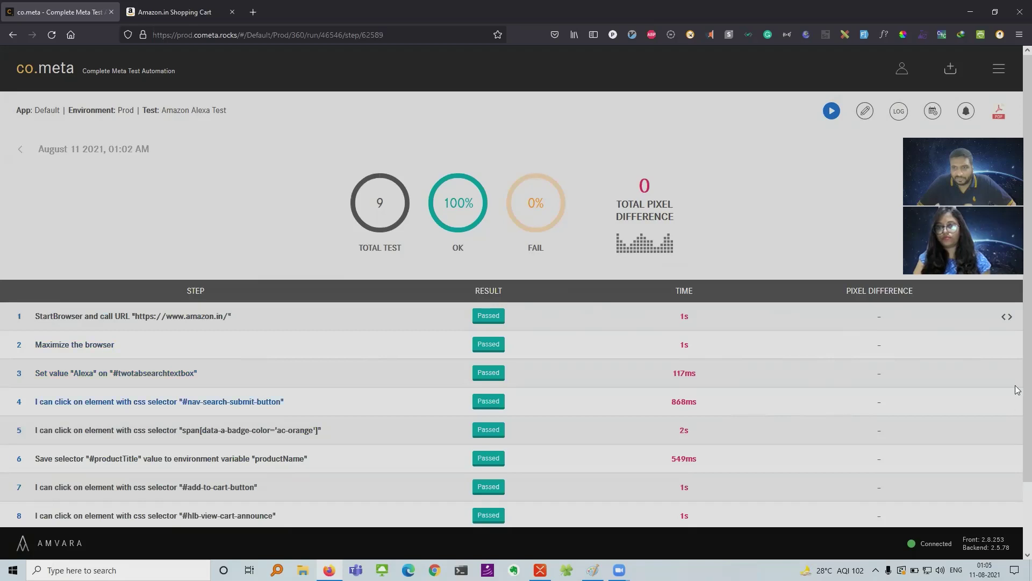
scroll(1014, 430, down, 3)
scroll(1017, 404, up, 3)
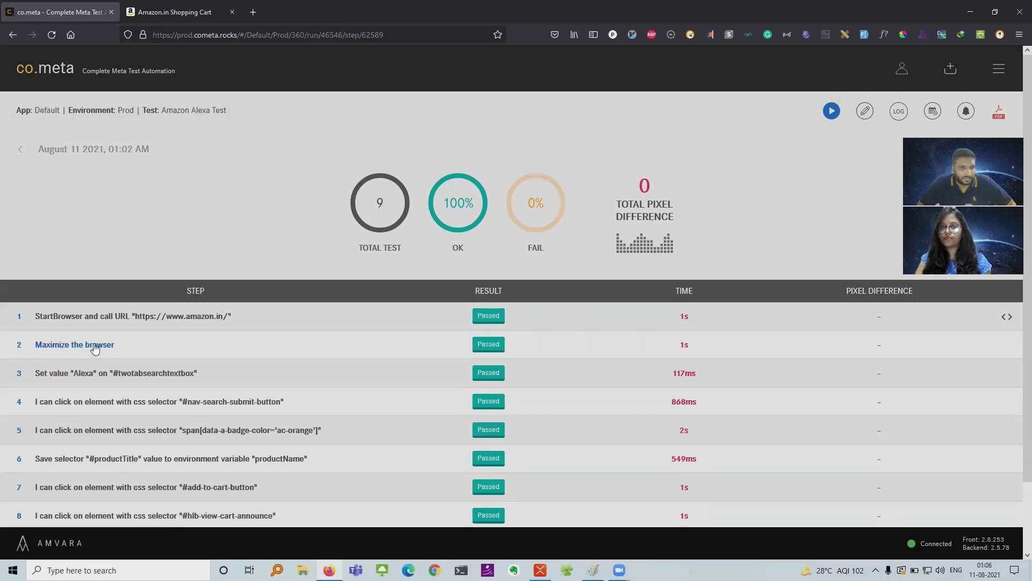
click(108, 317)
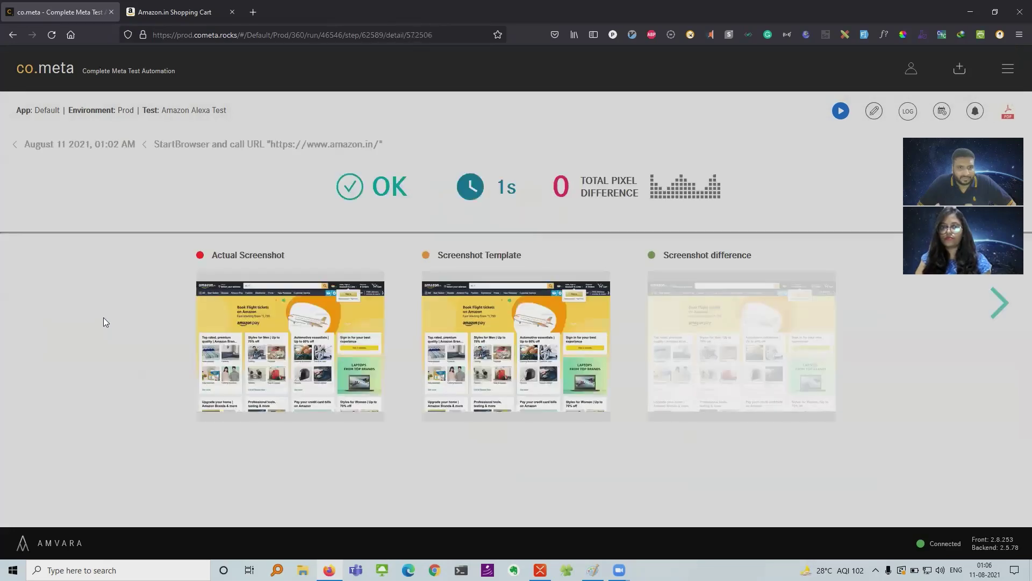
mouse_move(497, 340)
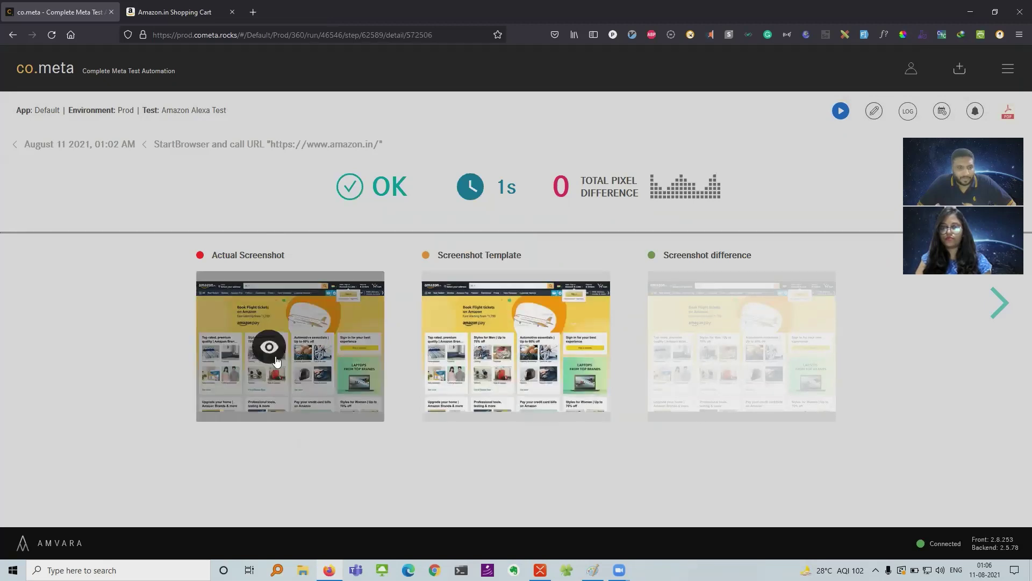
mouse_move(763, 341)
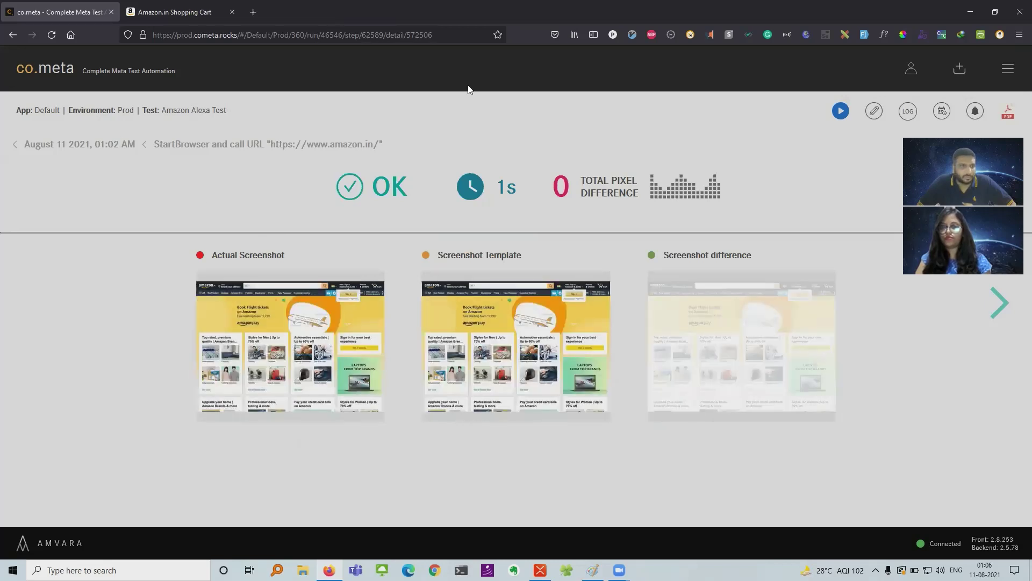
Generate the Firefox 90 run's PDF report, open it with Firefox and read through its step summary and screenshots.
click(1009, 113)
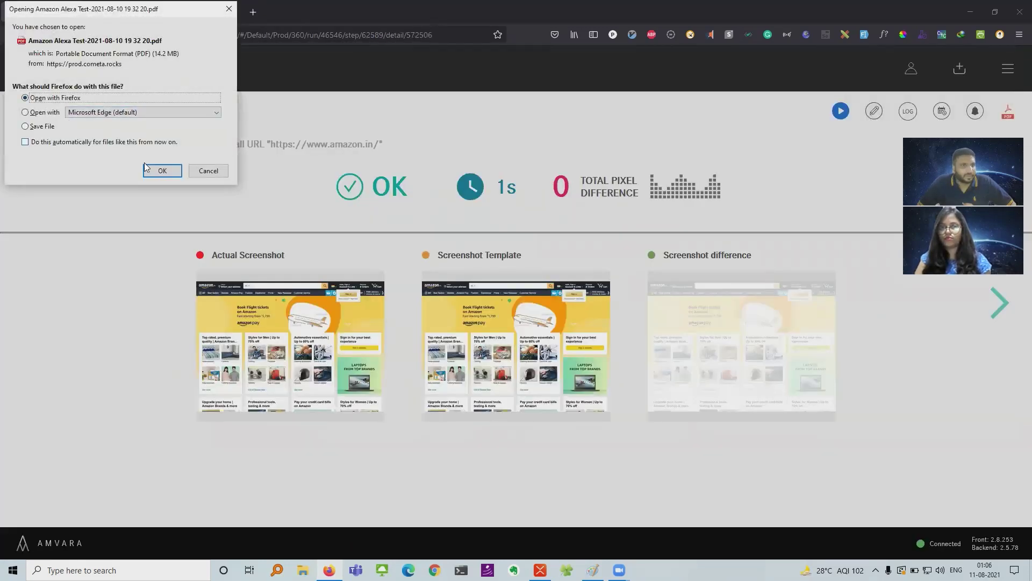
click(146, 170)
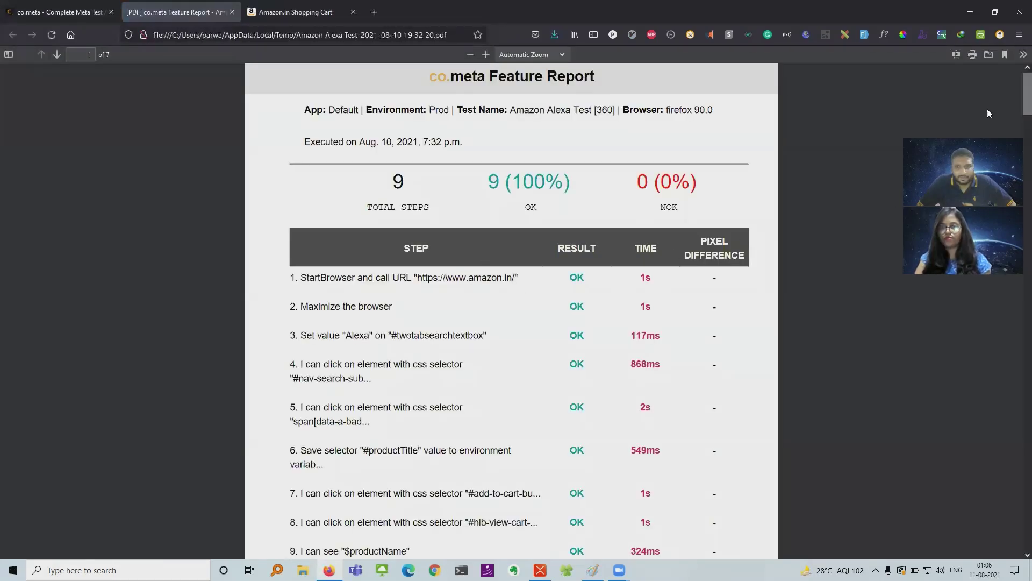
scroll(1015, 127, down, 5)
scroll(1015, 128, down, 20)
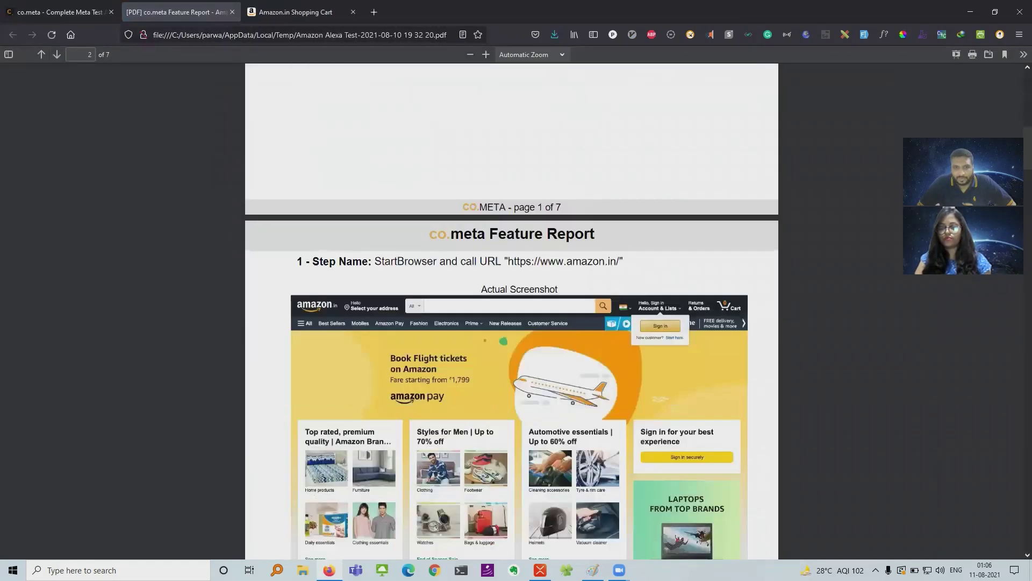
scroll(512, 311, down, 15)
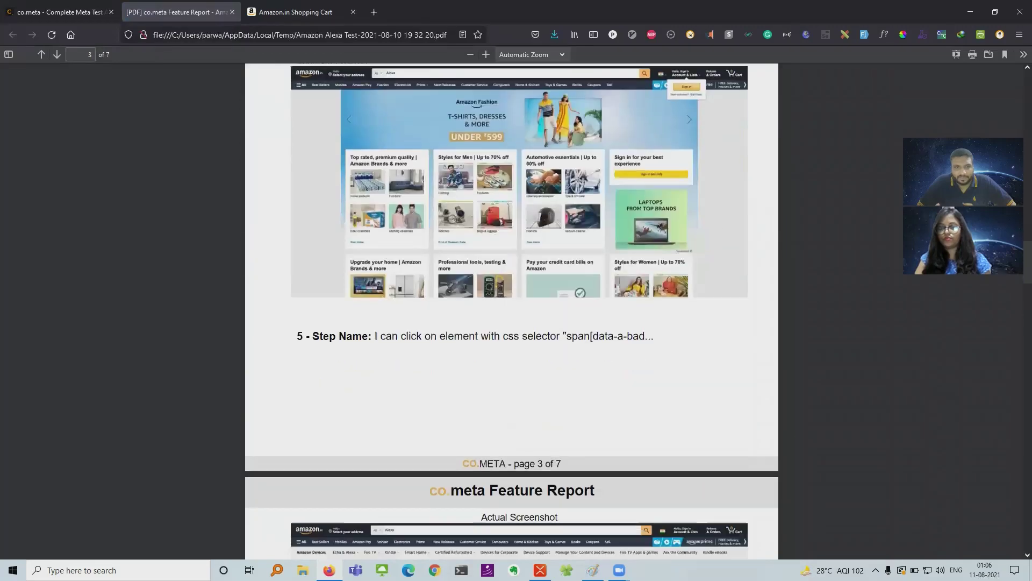
scroll(512, 311, down, 15)
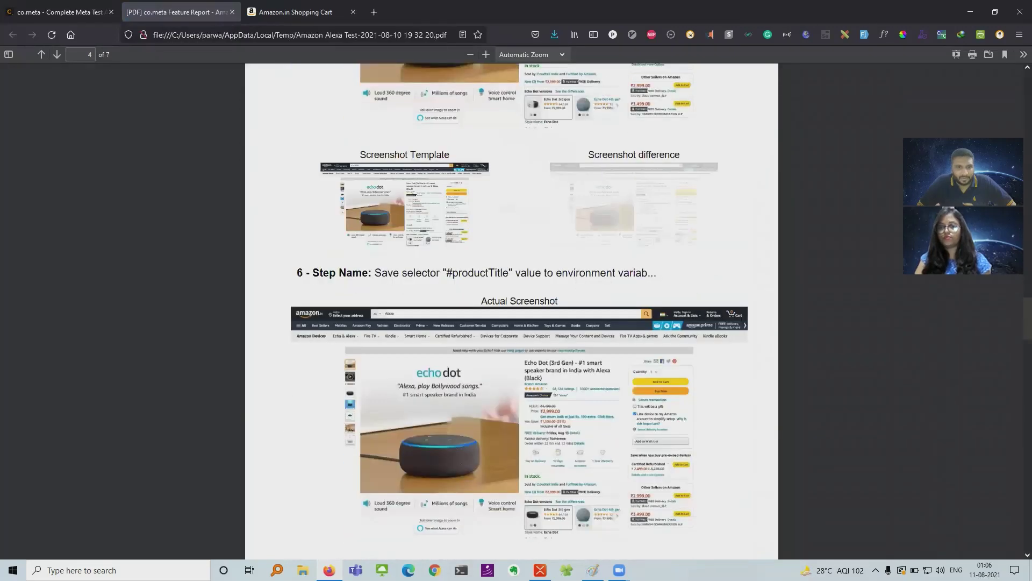
scroll(512, 311, down, 10)
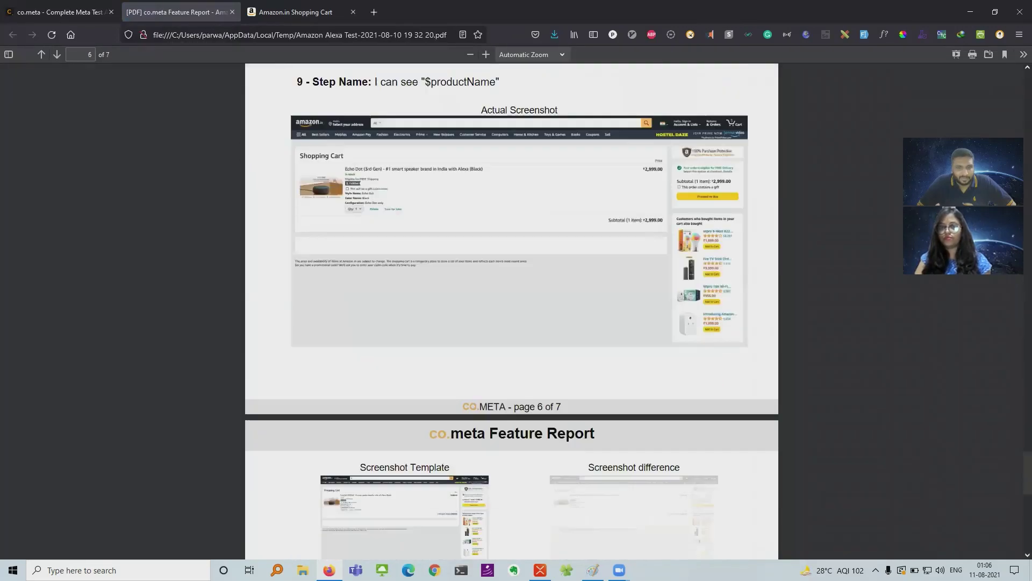
scroll(512, 311, up, 15)
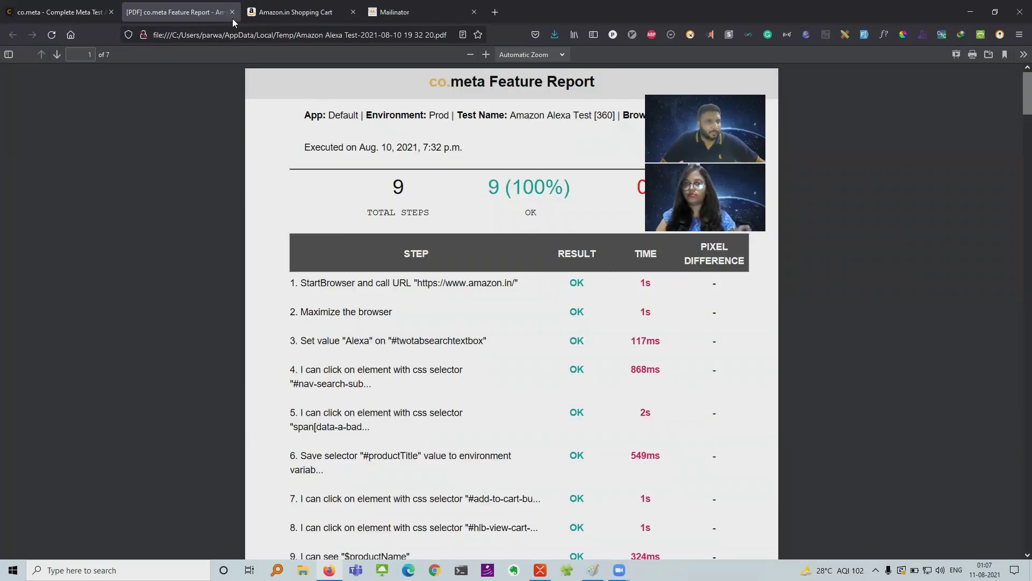
Return to the co.meta result page, read the Firefox 90 run's feature log output and close it.
click(62, 12)
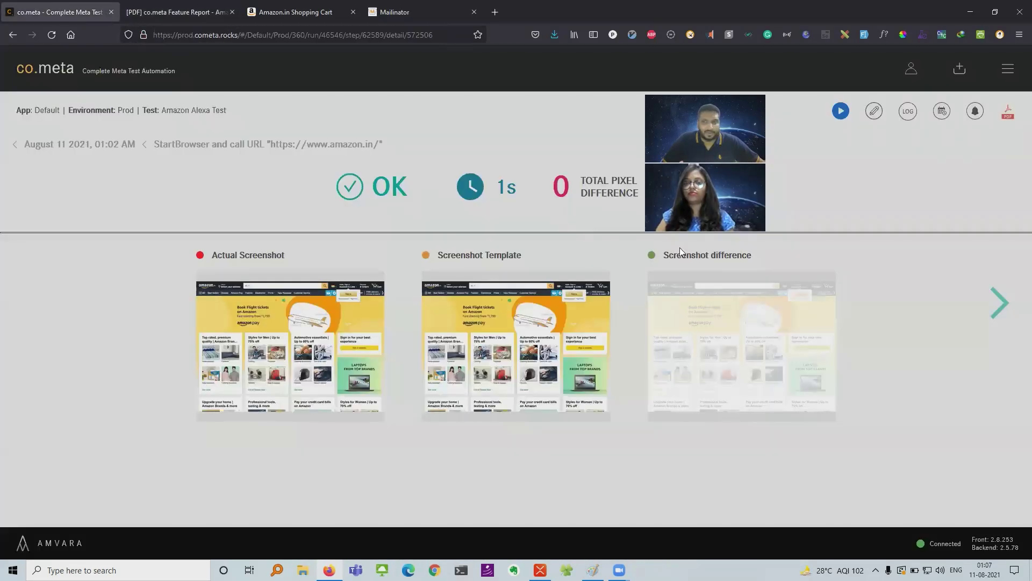
click(976, 113)
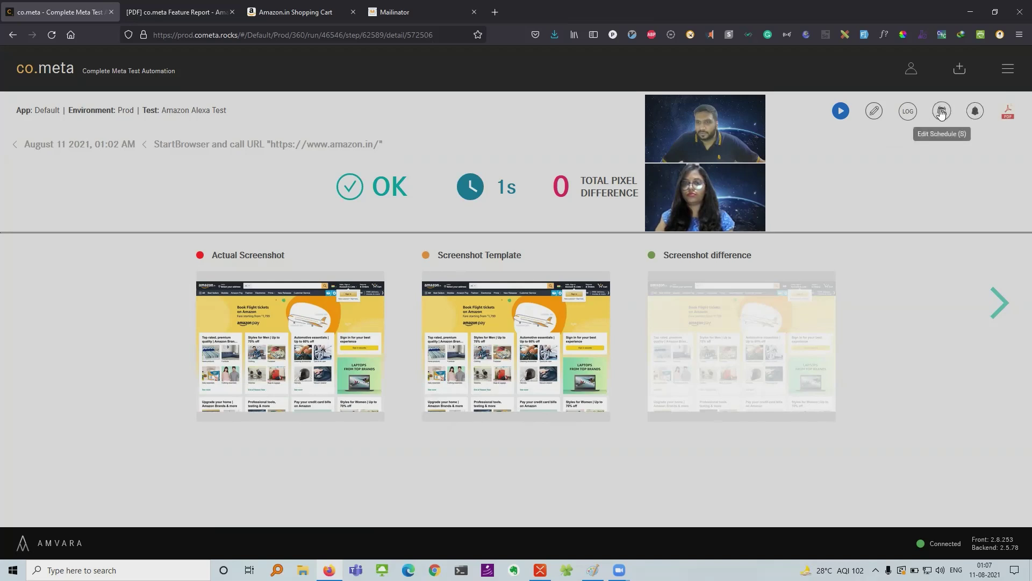
click(908, 112)
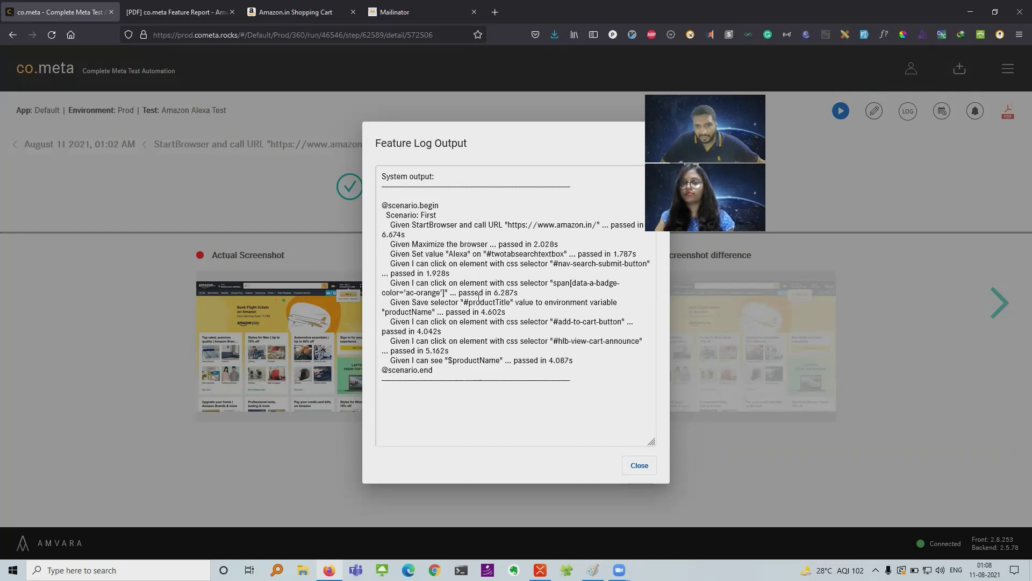
click(640, 466)
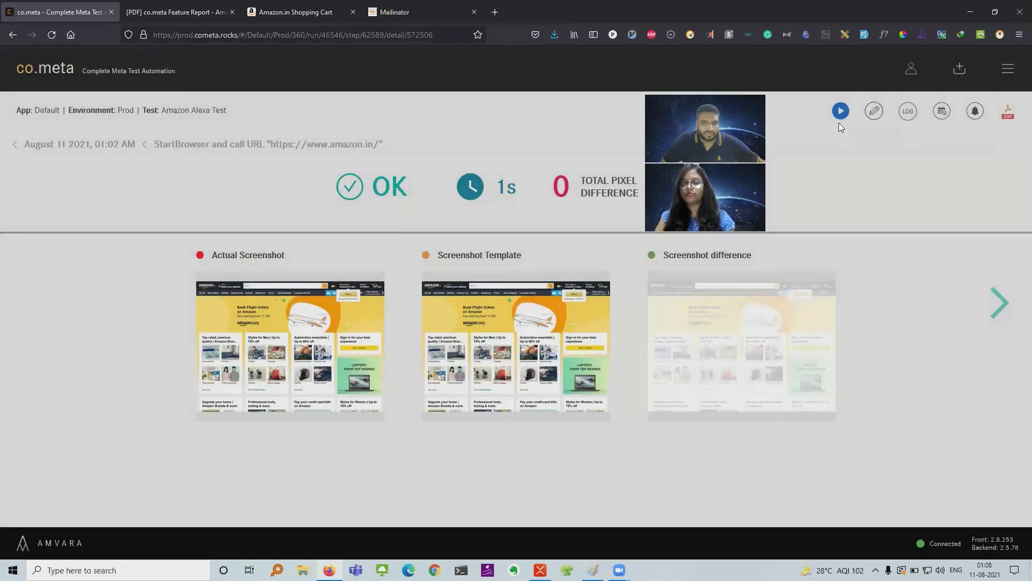
Go back to the feature's run list, expand the August 11 run and watch the iPhone 11 Pro Max video.
click(14, 144)
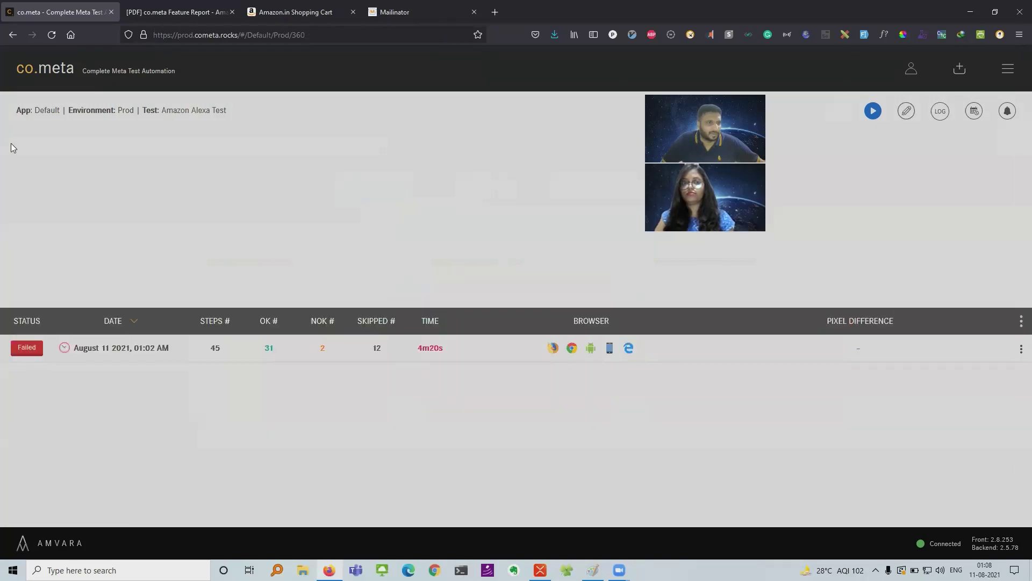
click(139, 355)
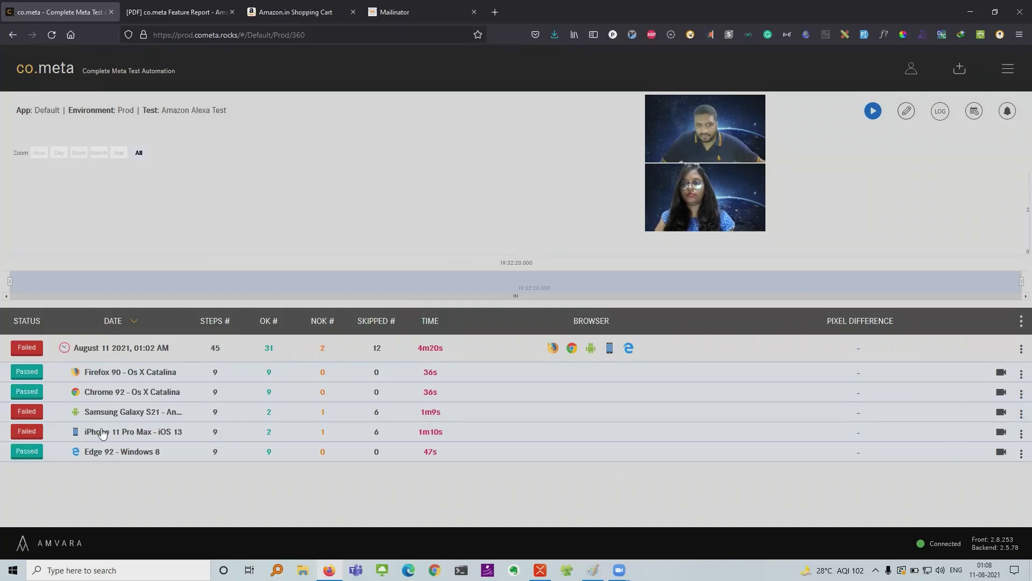
click(1001, 435)
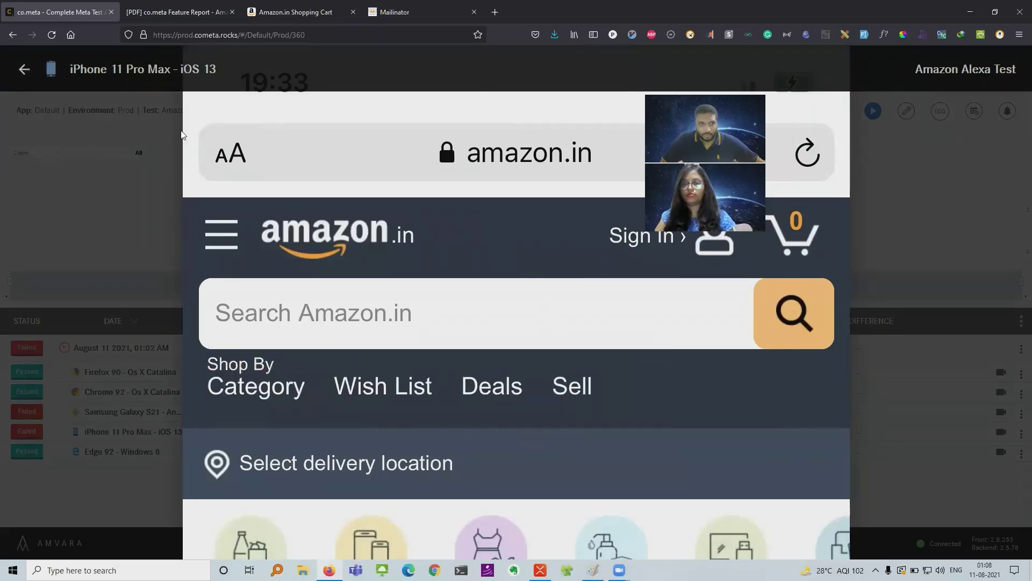
click(935, 281)
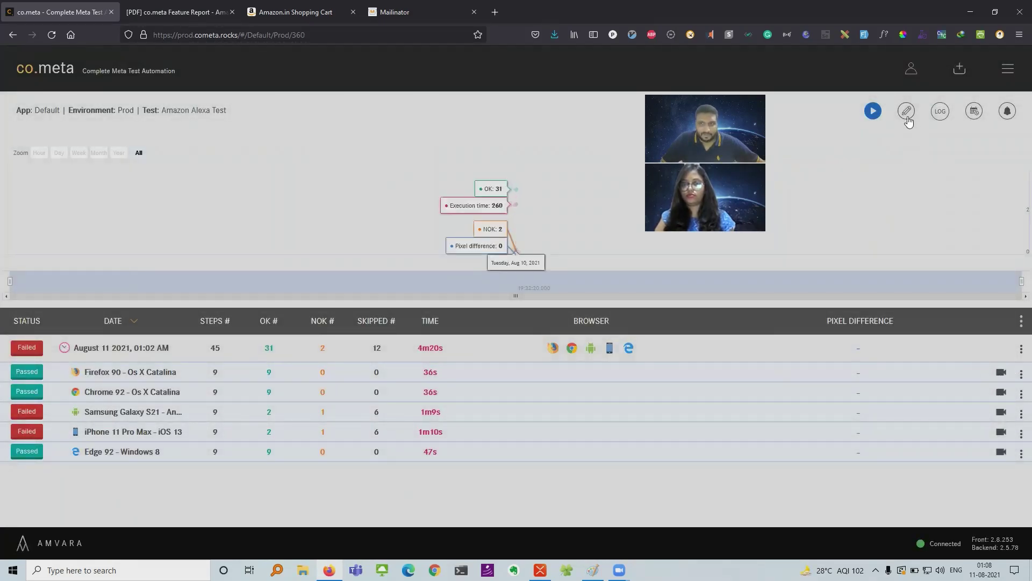
Start the Amazon Alexa Test, stop that execution and run the test again across its browsers.
click(877, 110)
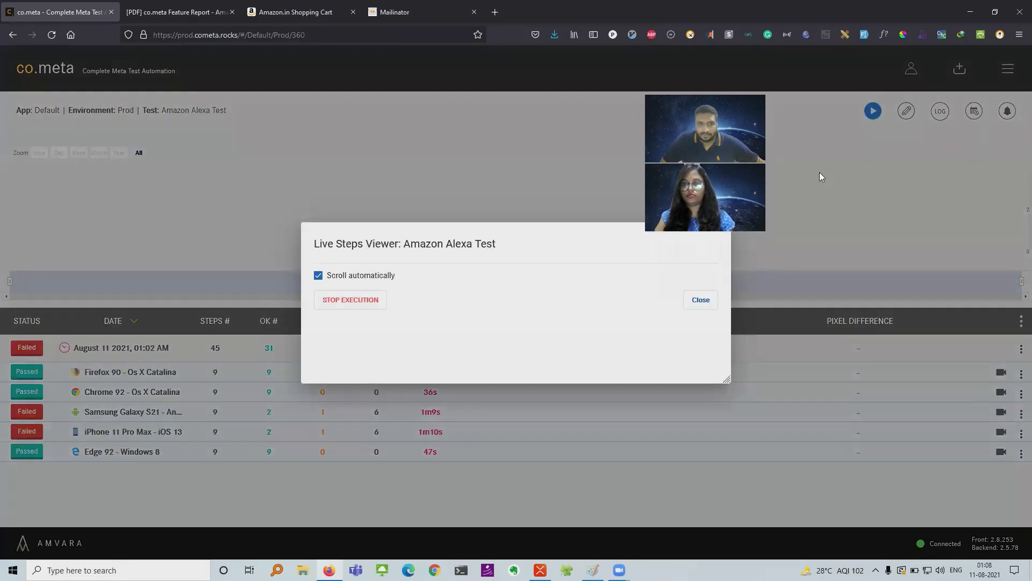
click(737, 391)
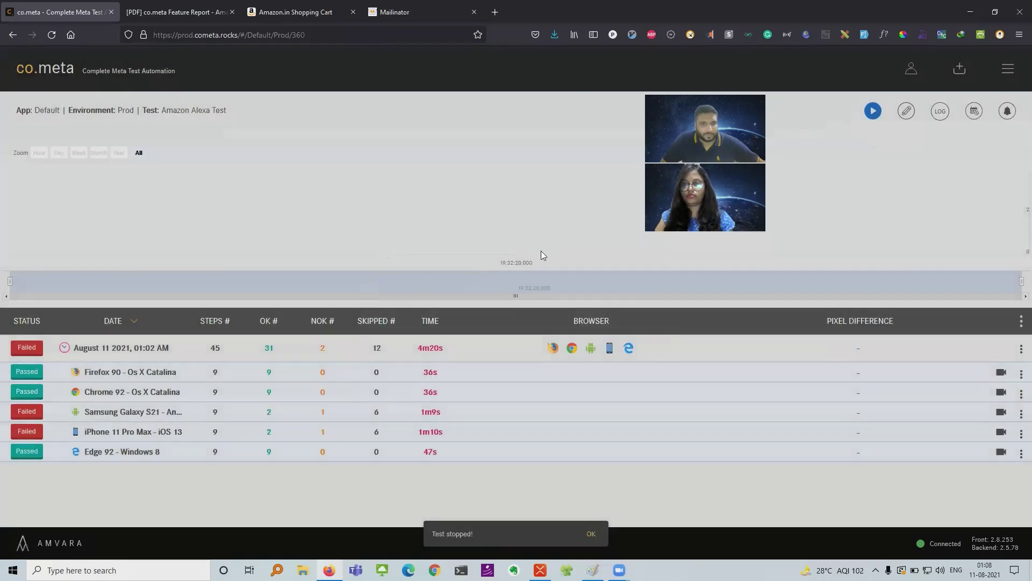
click(873, 111)
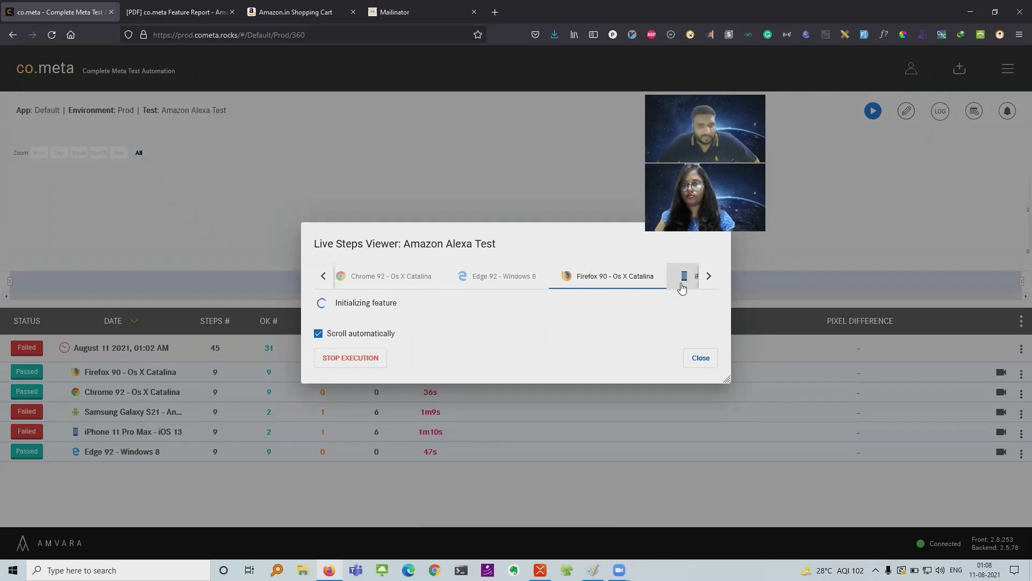
Check the live step progress of the iPhone 11 Pro Max, Firefox 90, Edge 92 and Chrome 92 executions and close the viewer.
click(683, 281)
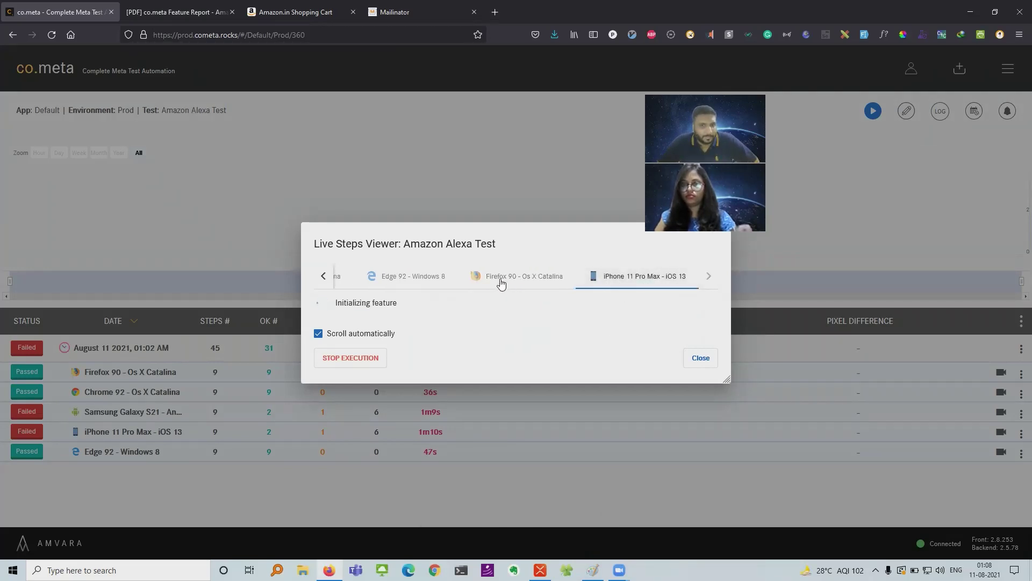
click(490, 278)
click(417, 276)
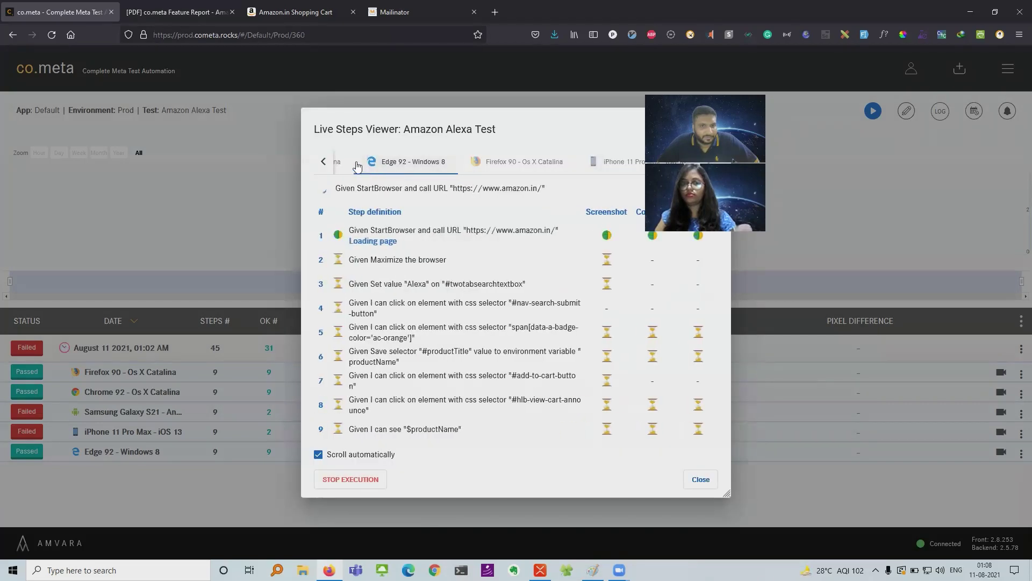
click(338, 164)
click(340, 163)
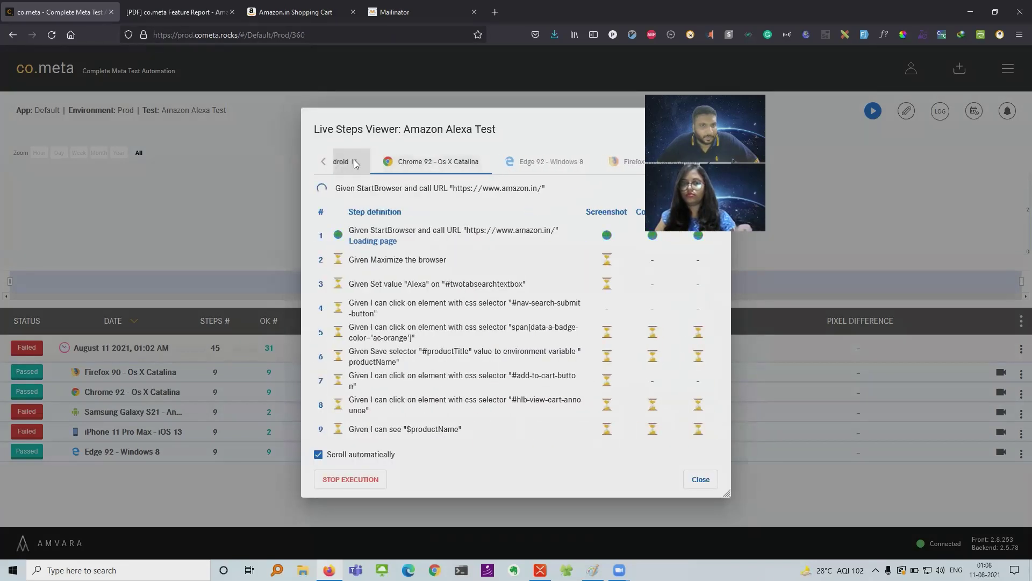
click(512, 278)
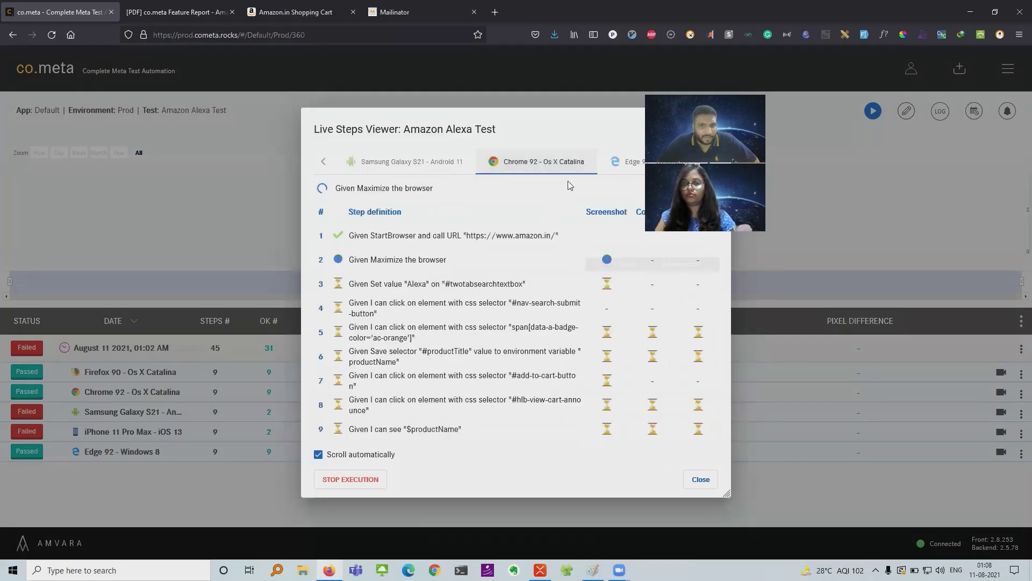
click(628, 165)
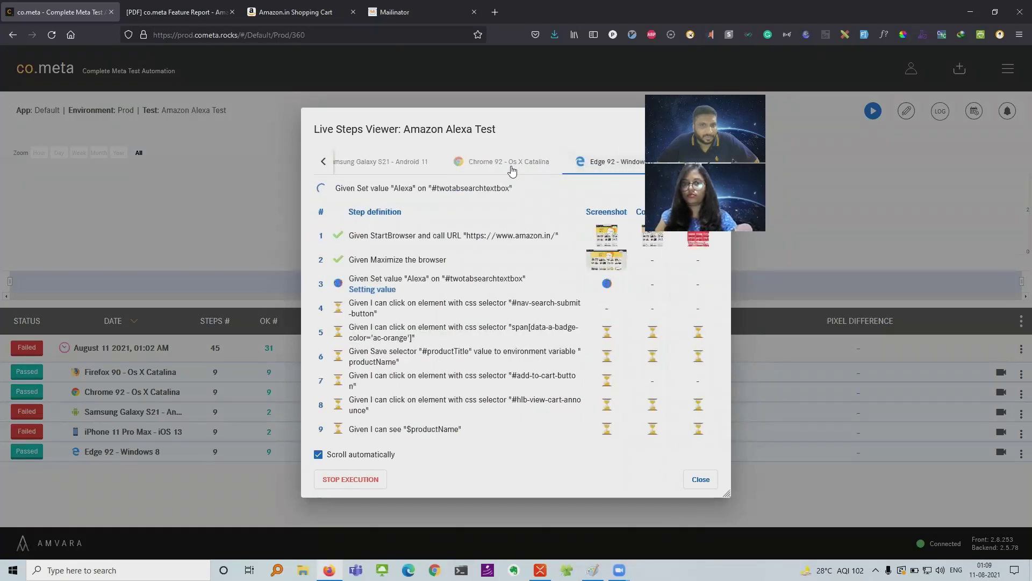
click(700, 479)
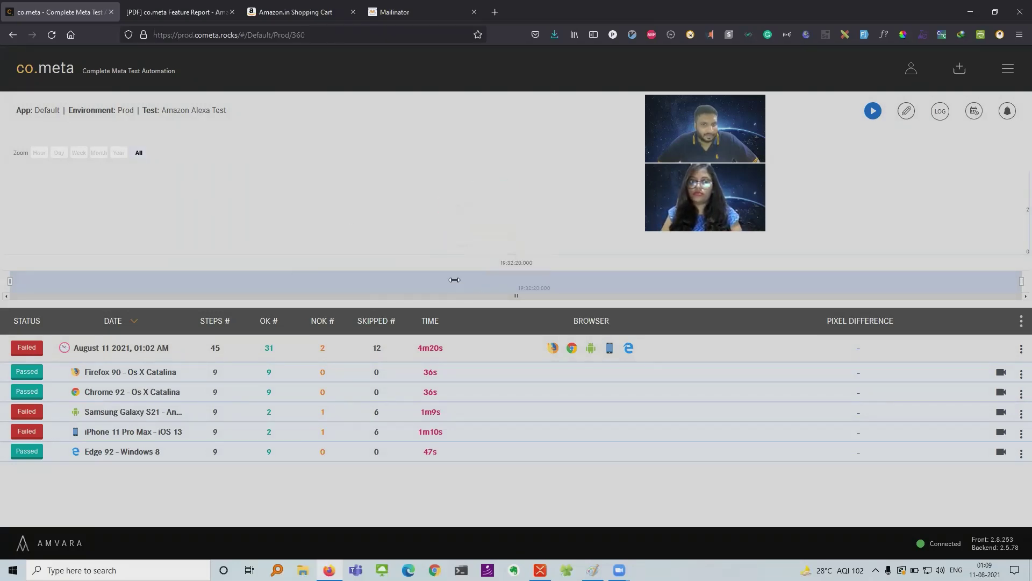
Reopen the live steps viewer, check the Chrome 92 and Edge 92 steps, view Edge step 5's screenshot difference and close the viewer.
click(64, 349)
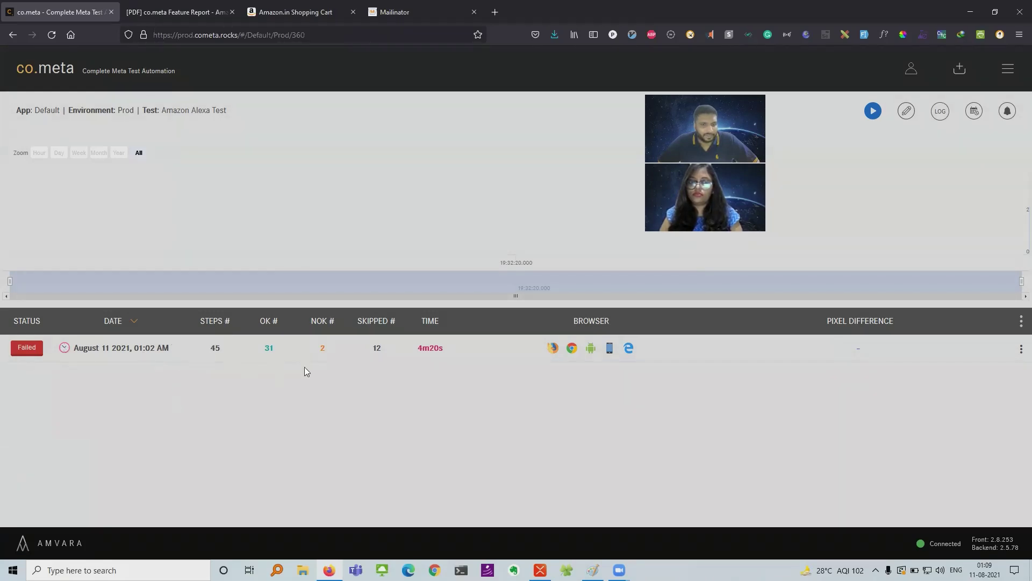
click(65, 350)
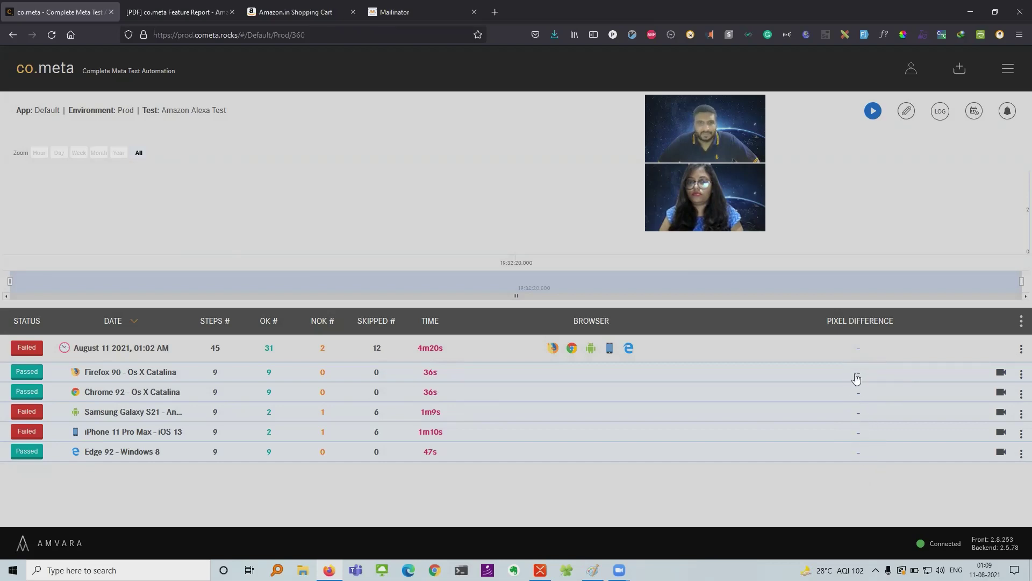
click(873, 112)
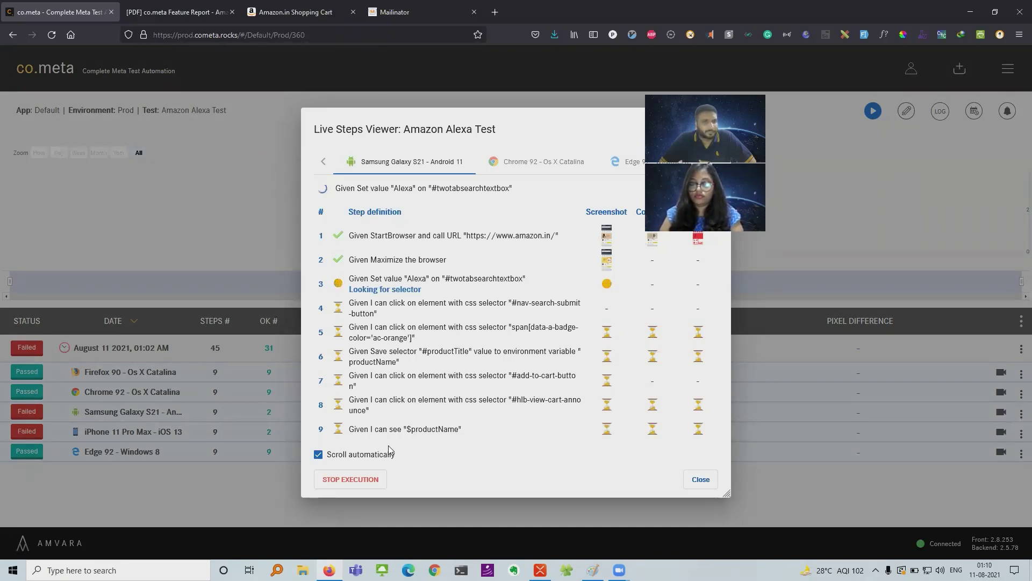
click(528, 163)
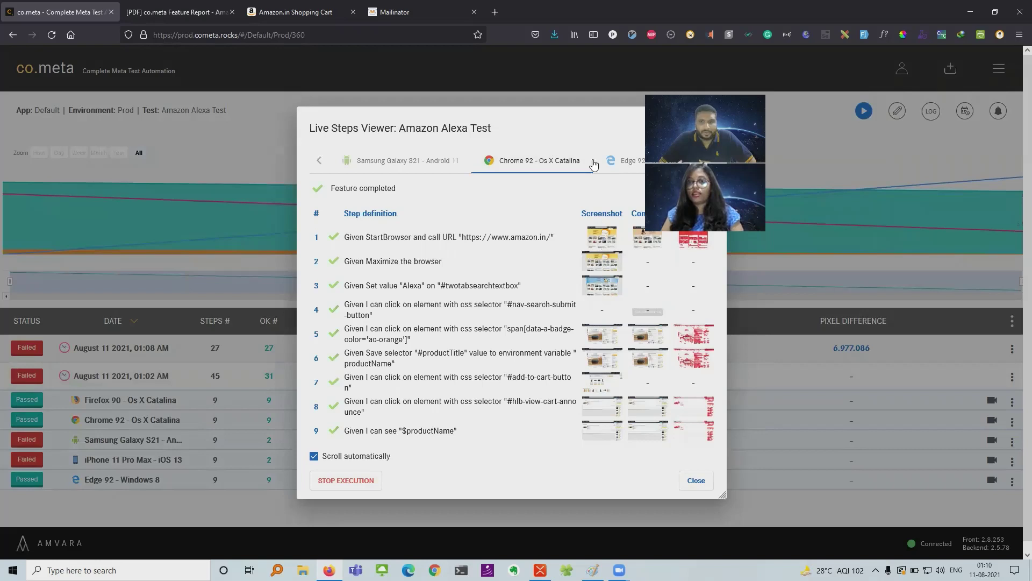
click(618, 164)
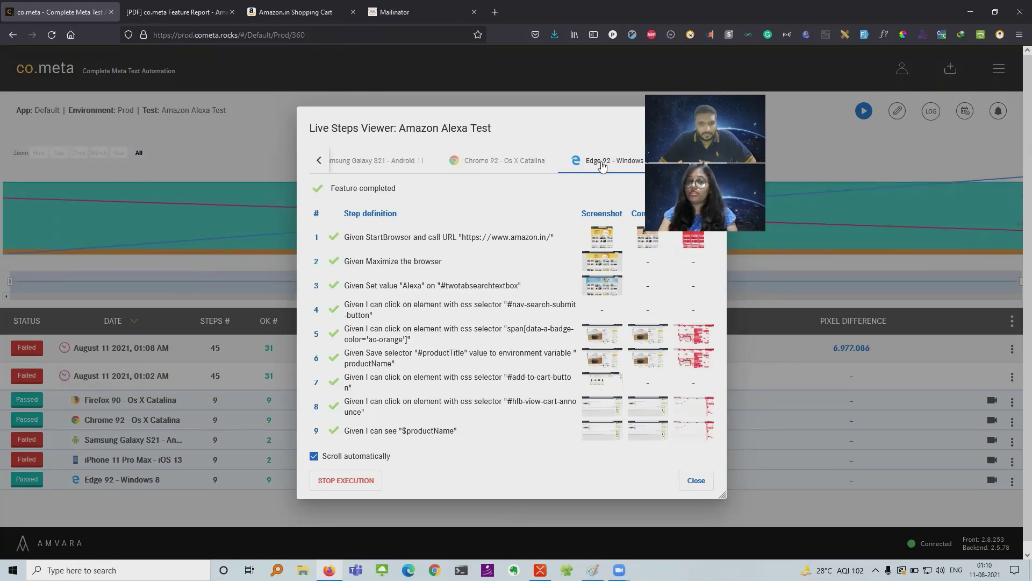
click(696, 337)
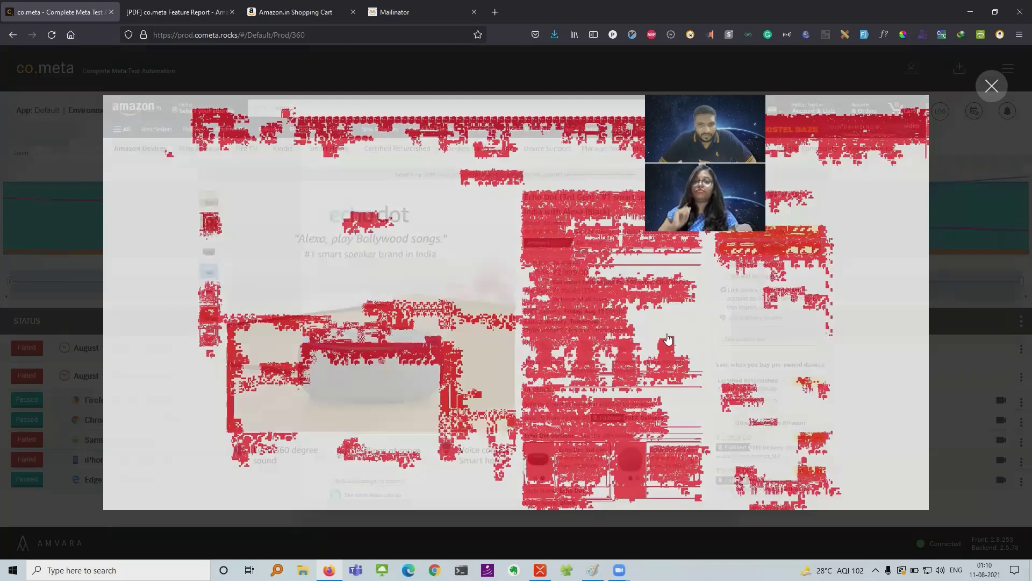
click(668, 339)
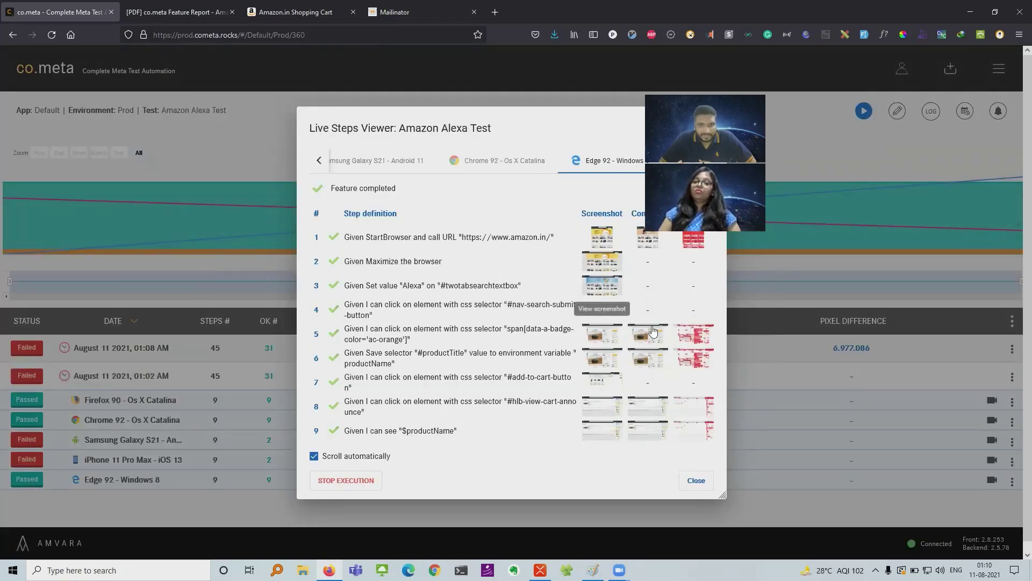
click(696, 480)
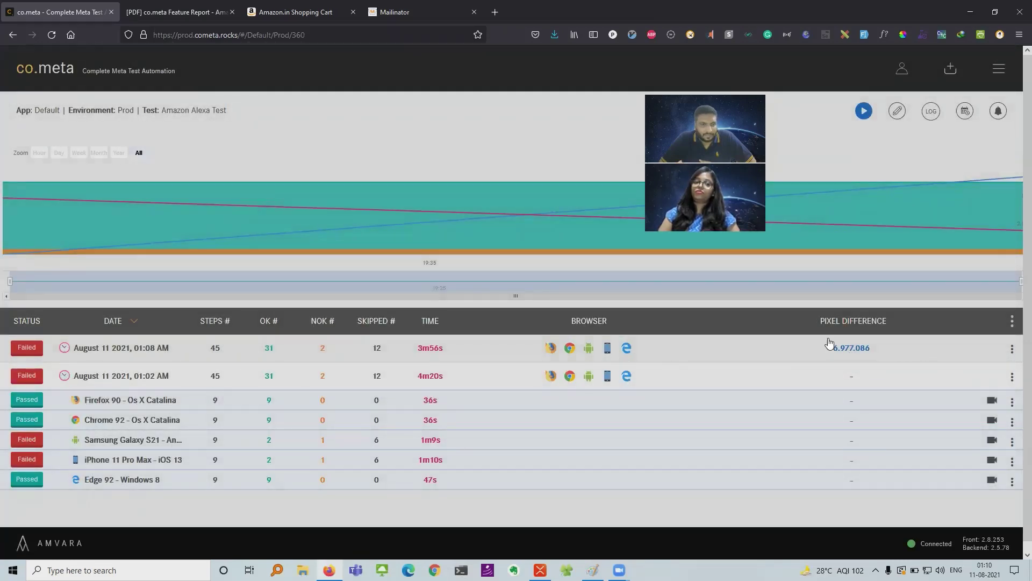
Expand the August 11 01:08 AM run, browse the Firefox 90 step screenshots from Maximize the browser onward and return to the run list.
click(139, 355)
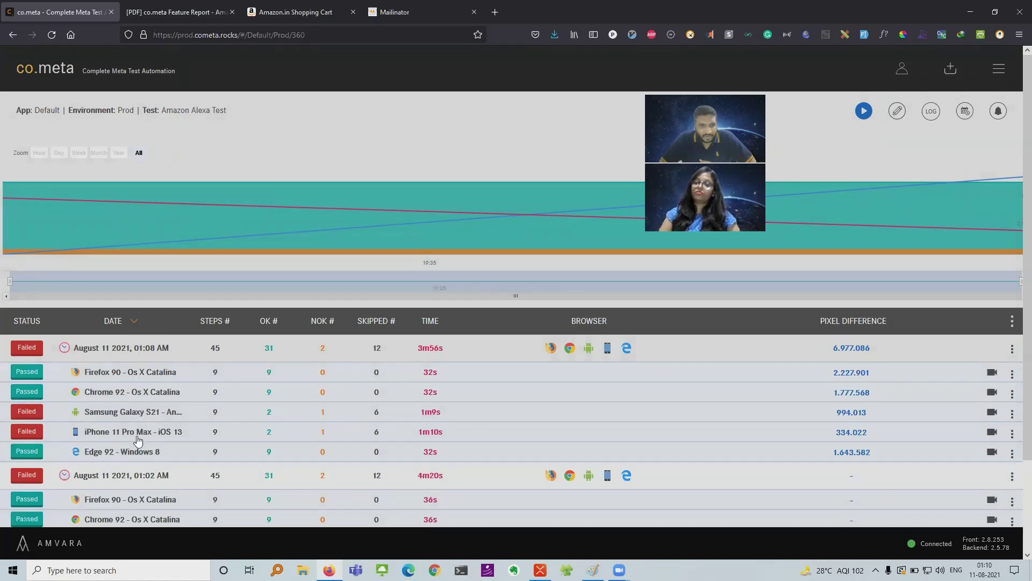
click(110, 375)
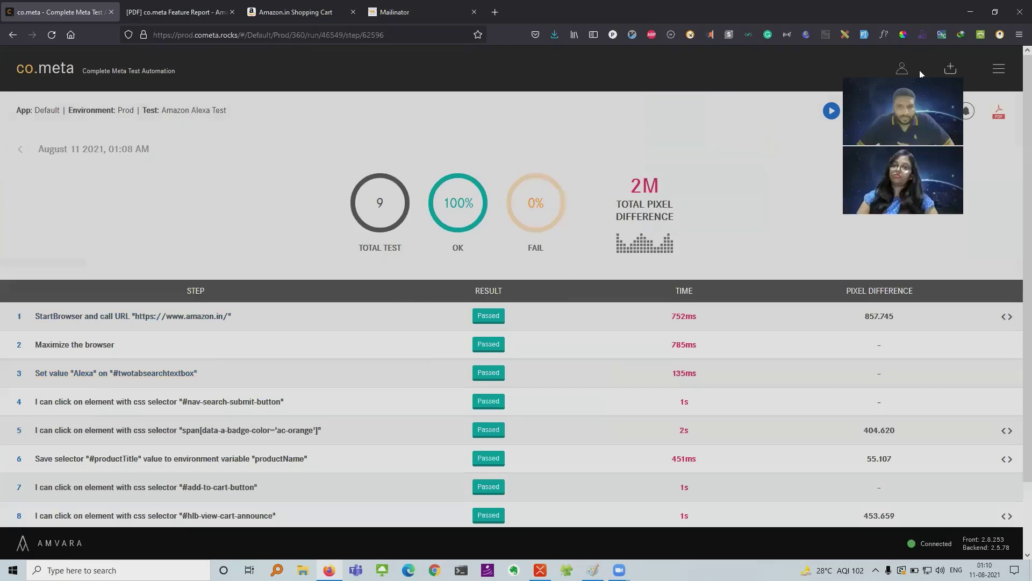
click(93, 353)
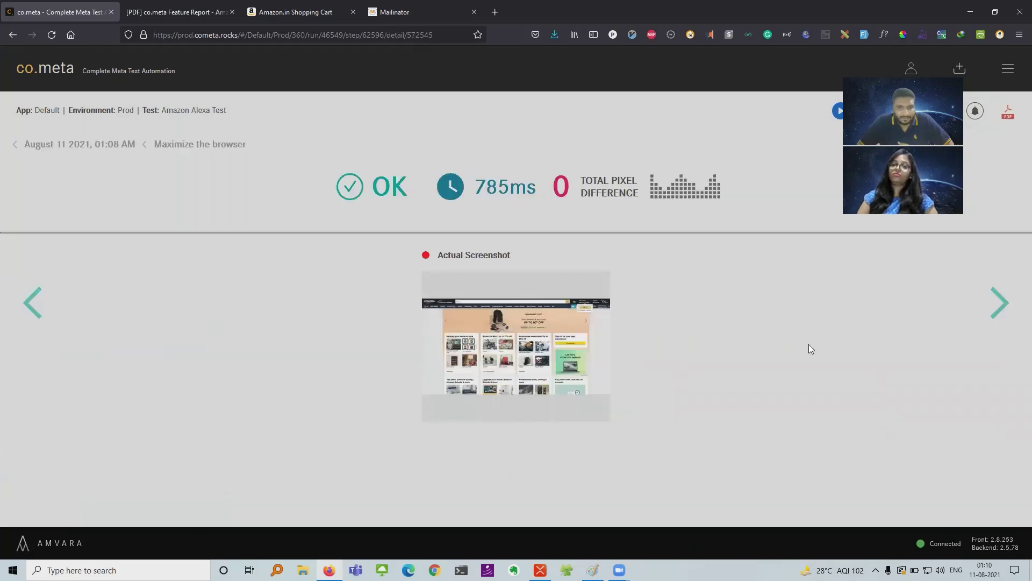
click(997, 303)
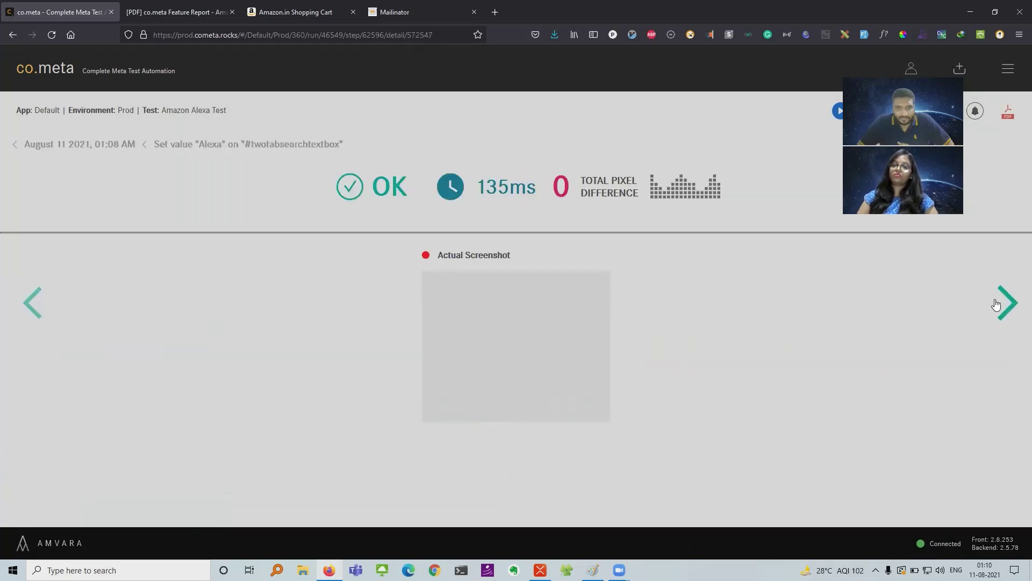
click(999, 303)
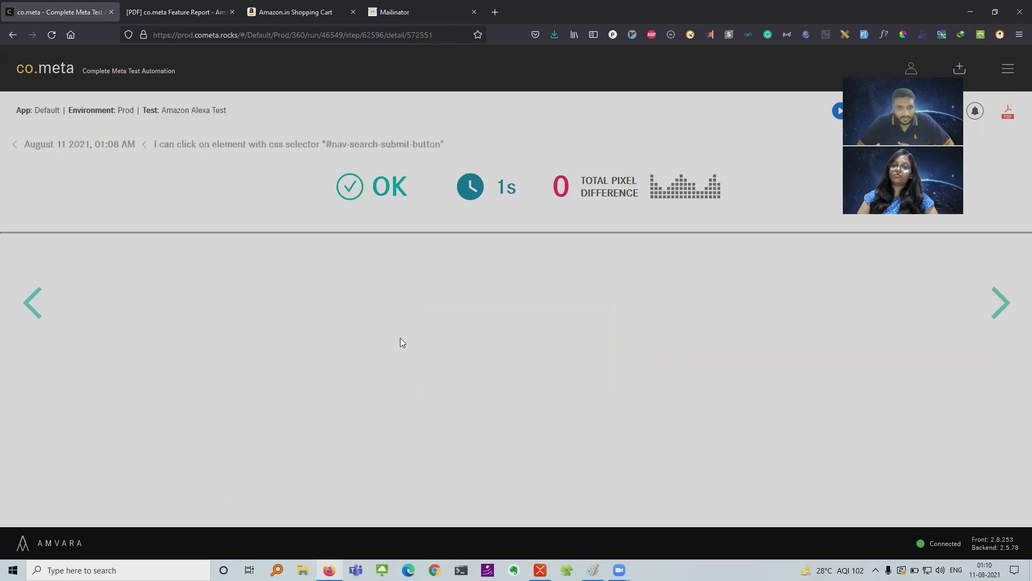
click(32, 318)
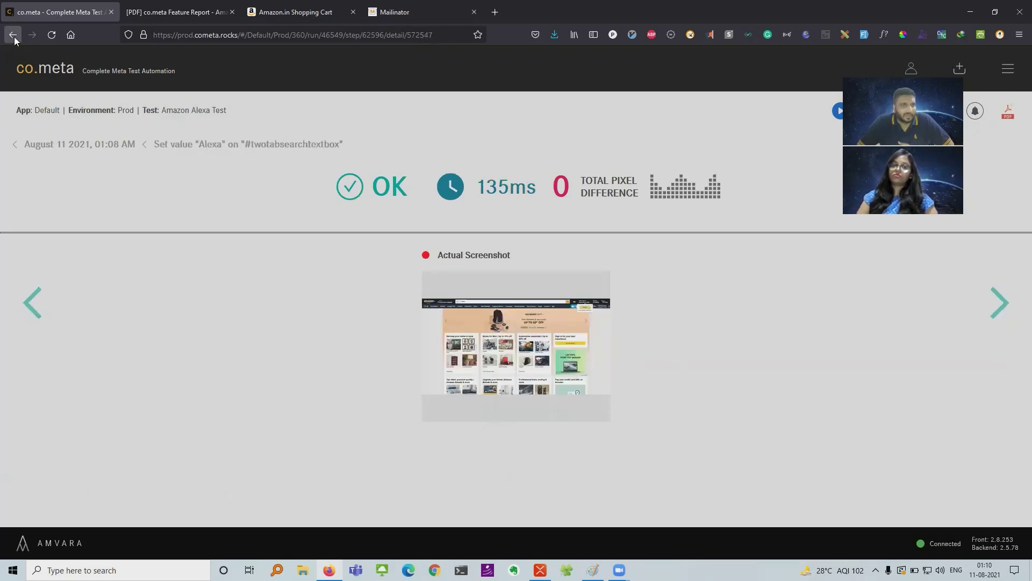
click(16, 143)
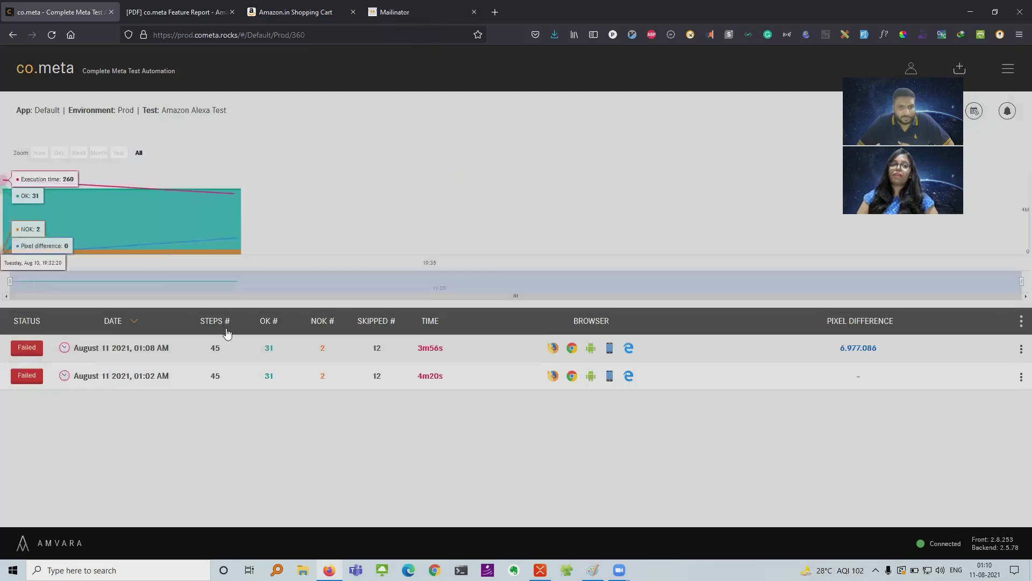
Examine the enlarged screenshot difference of step 5 in the 01:08 AM Firefox 90 result, and go back to the run list.
click(131, 354)
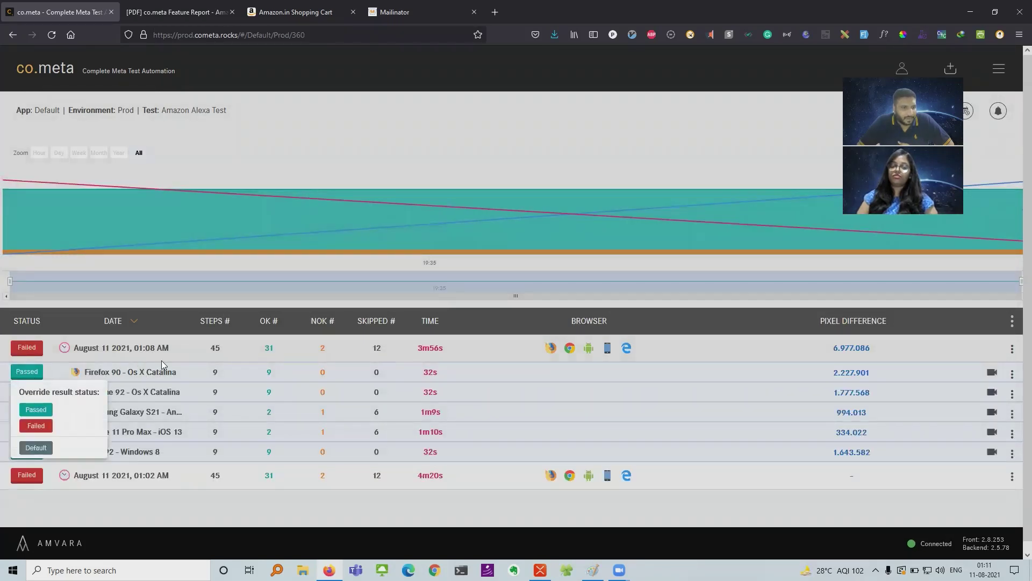
click(152, 372)
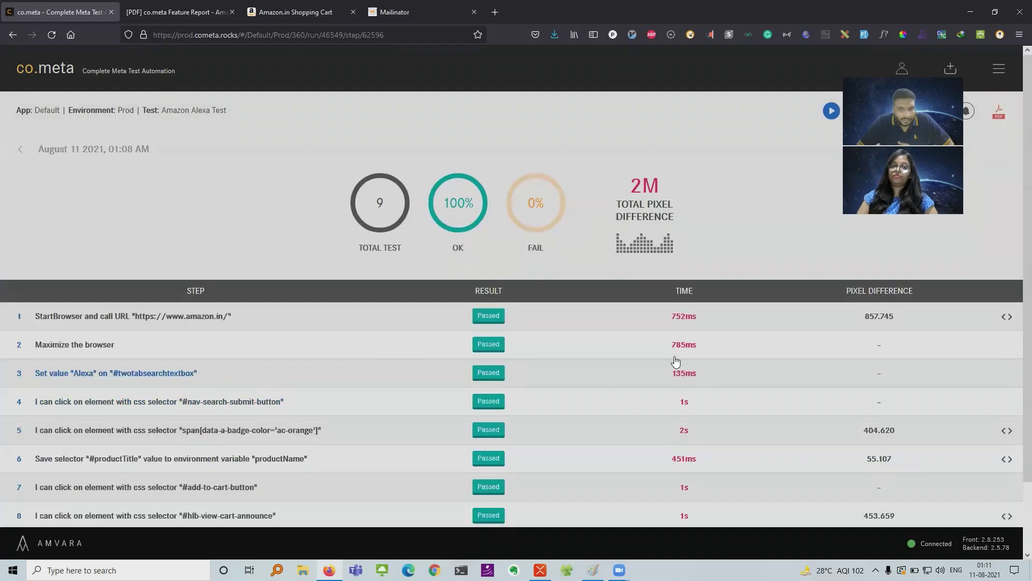
click(205, 430)
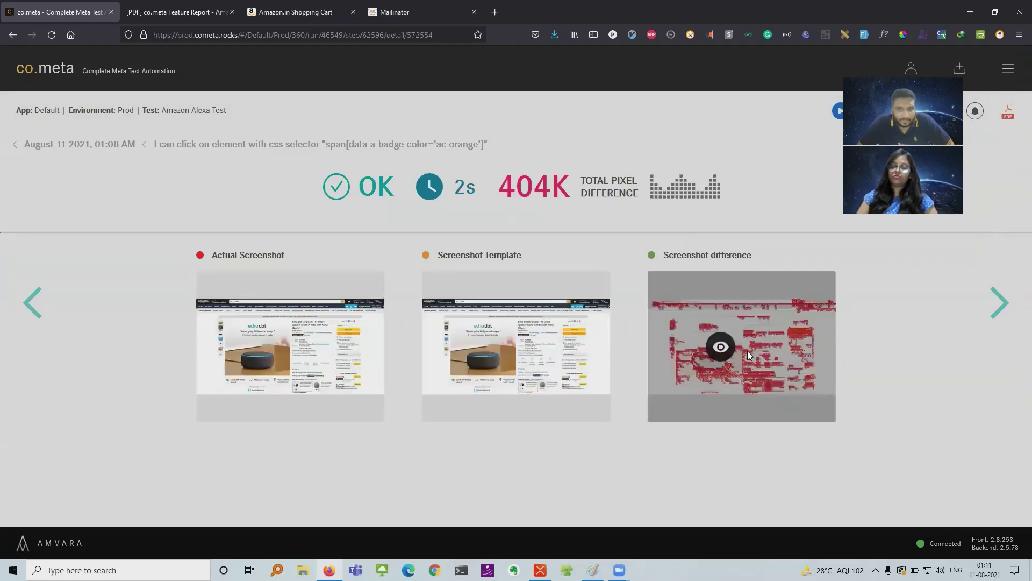
click(724, 349)
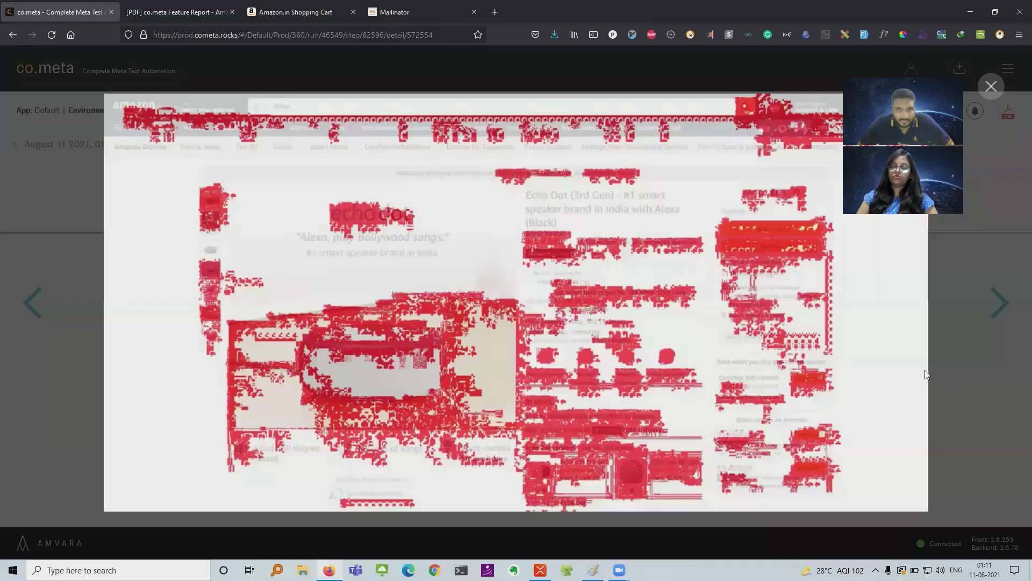
click(992, 86)
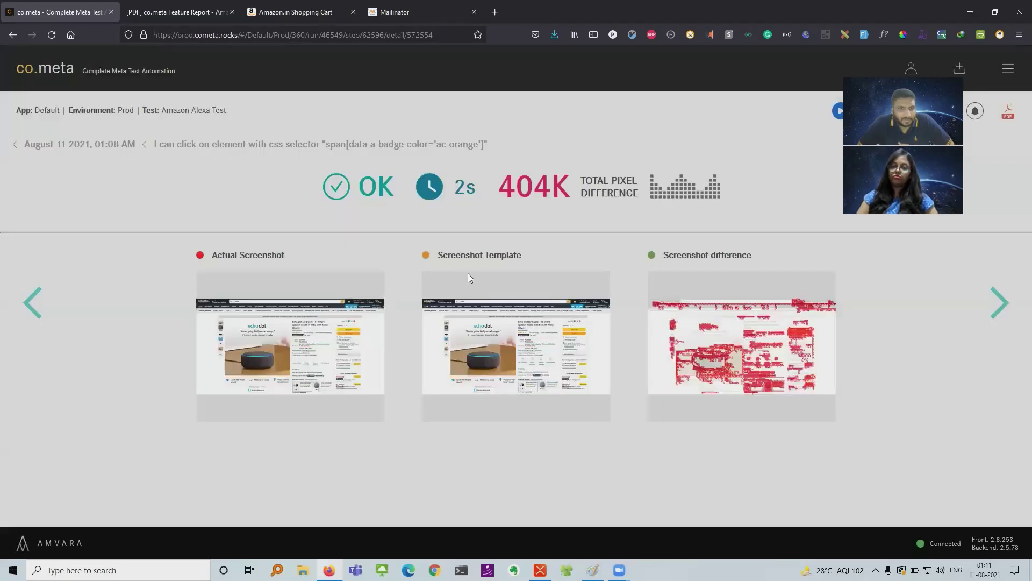
click(28, 298)
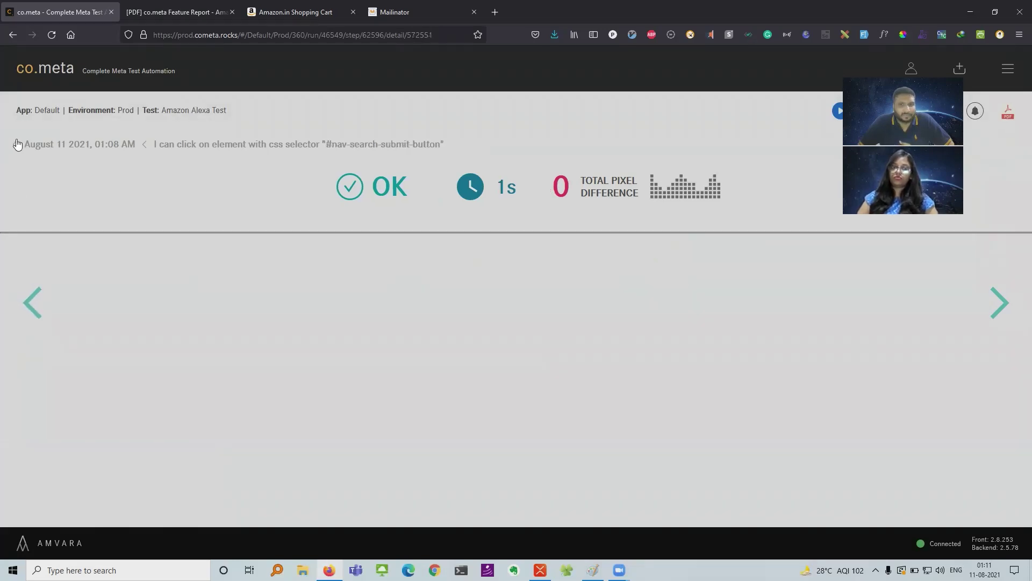
click(18, 144)
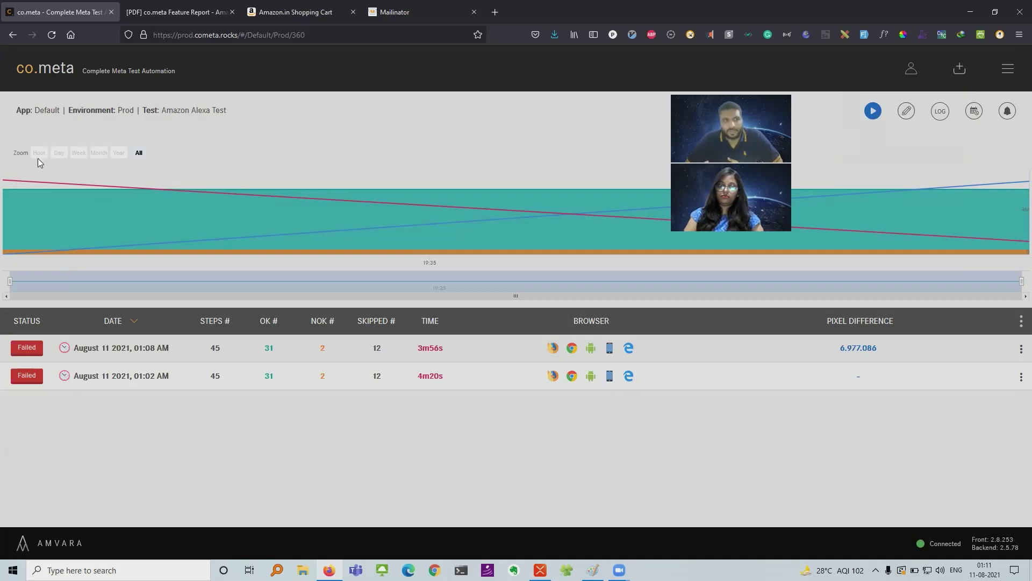
Inspect the run history chart, view the Amazon Alexa Test's available actions in the feature list and reopen its run results.
mouse_move(75, 174)
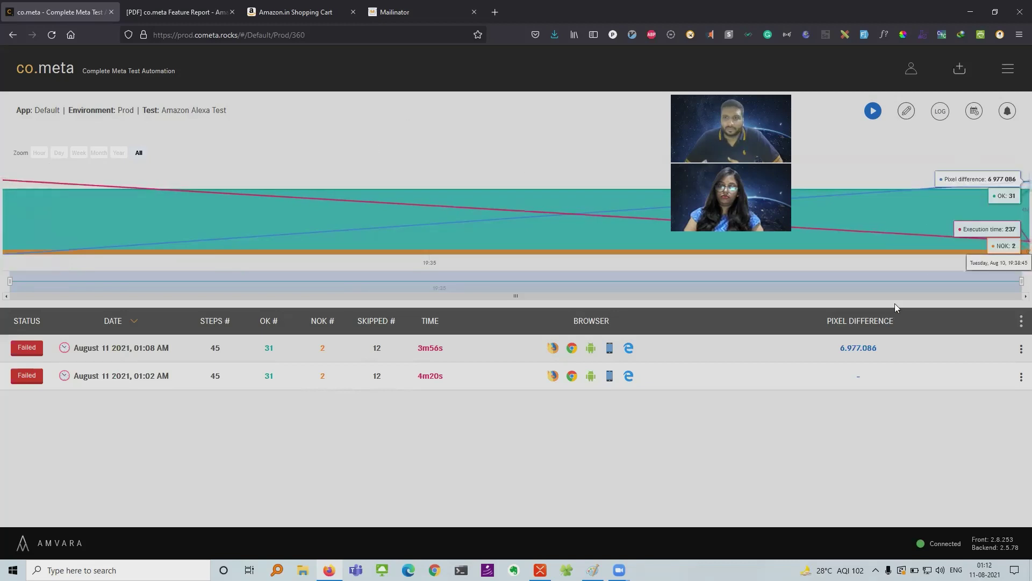
click(58, 72)
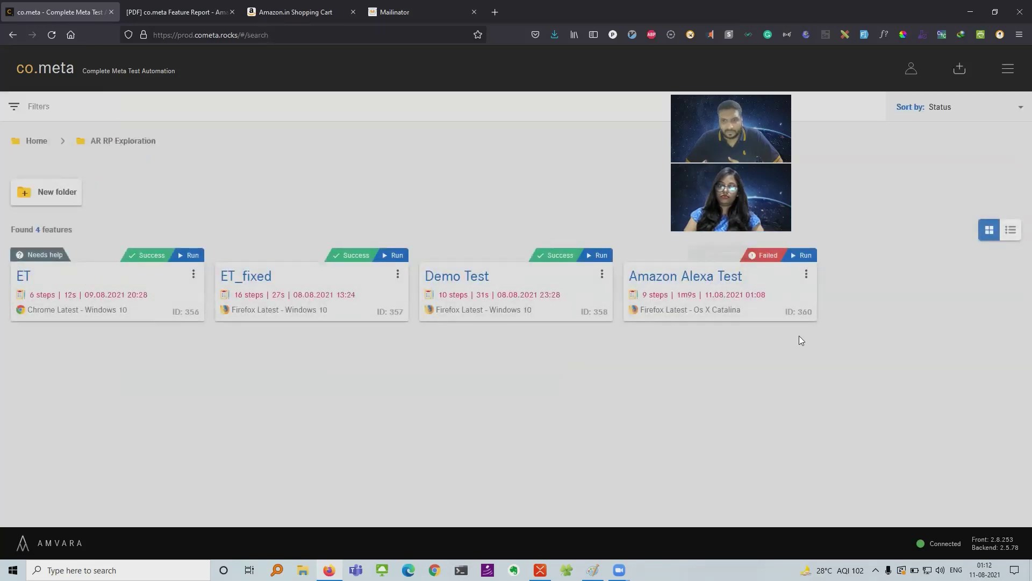
click(807, 276)
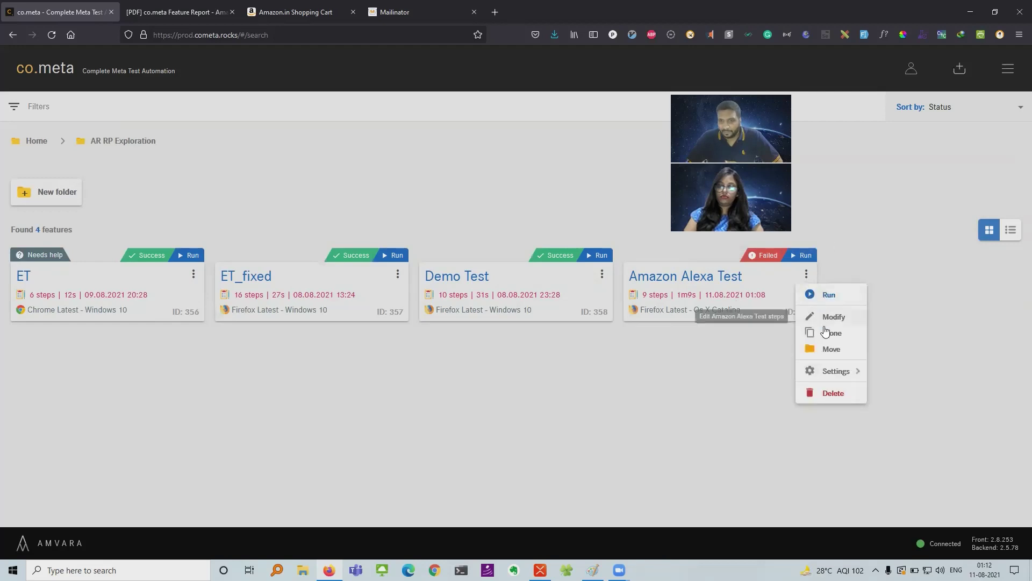
mouse_move(833, 374)
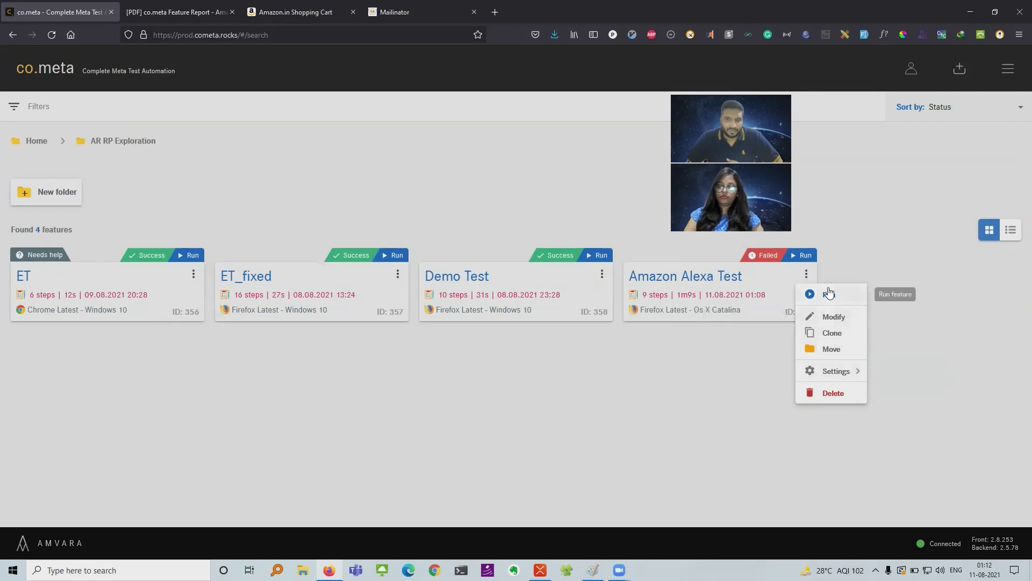
click(763, 279)
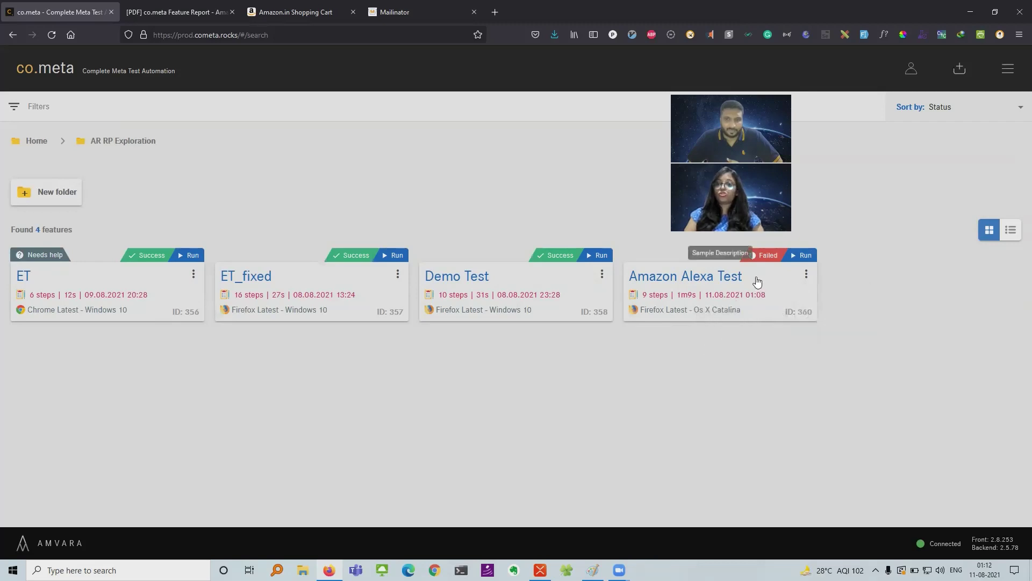
click(756, 276)
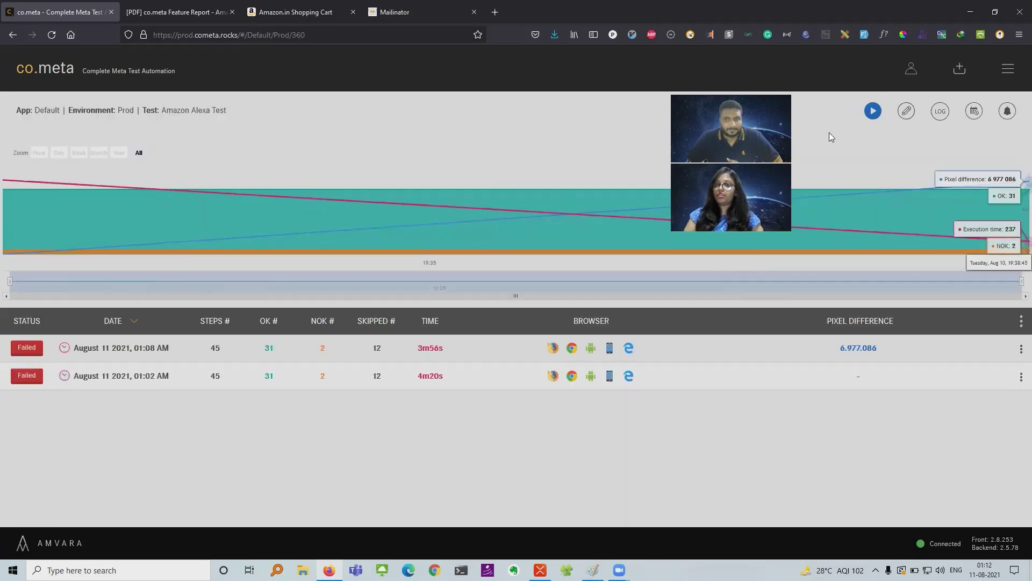